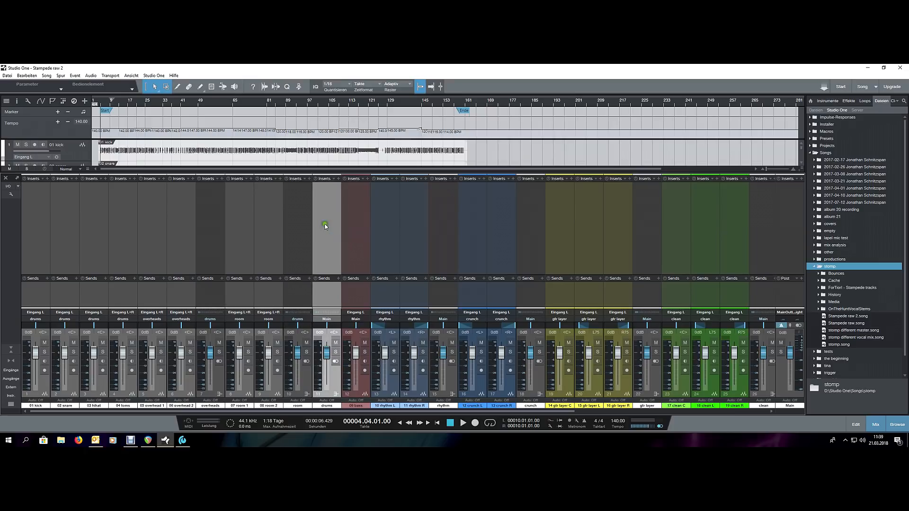
Step: Review the overheads, room, drums and rhythm bus channels in the mixer and how they are routed
click(209, 230)
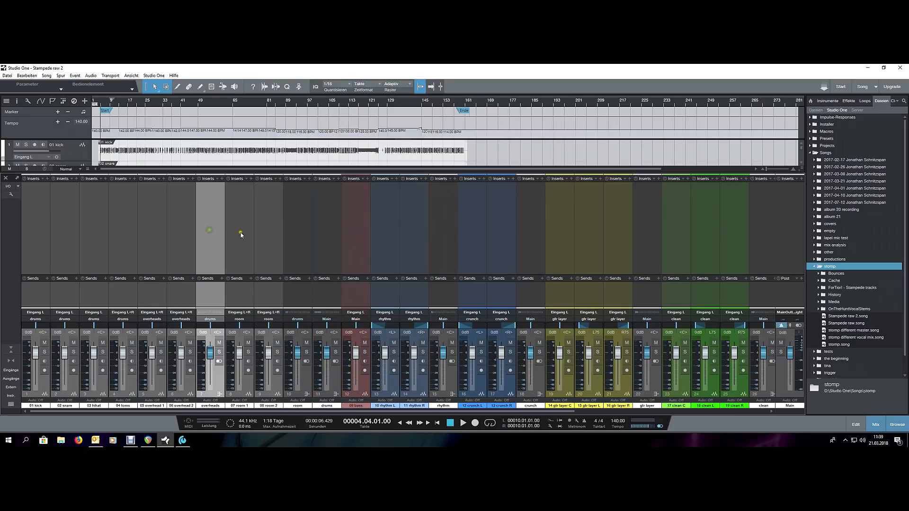
click(437, 223)
click(331, 238)
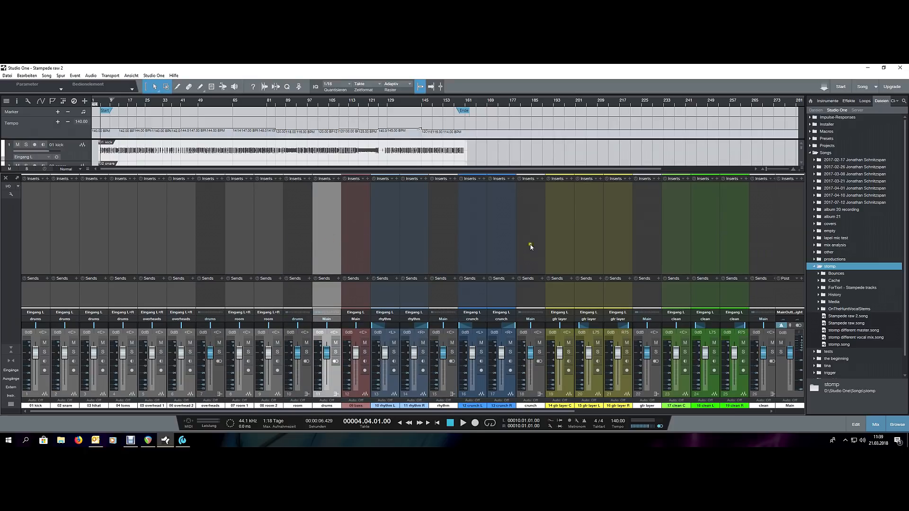
click(442, 238)
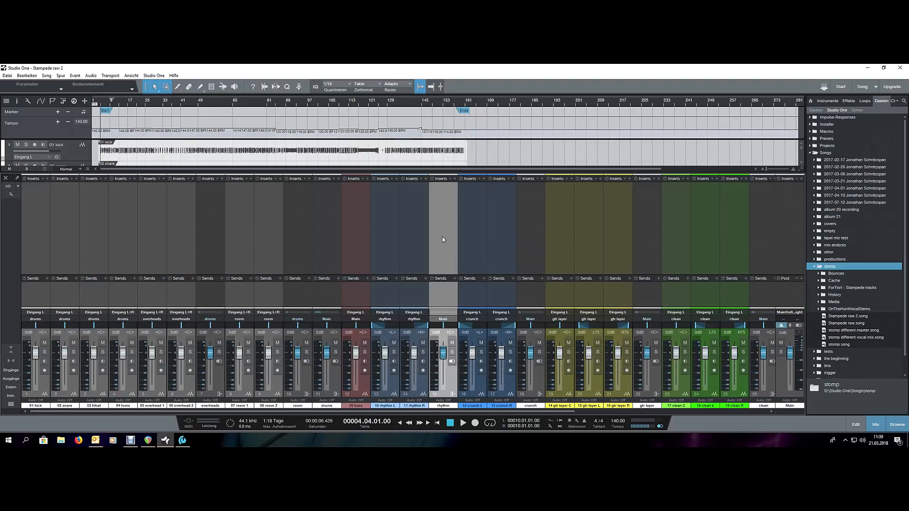
click(335, 231)
click(293, 235)
click(217, 236)
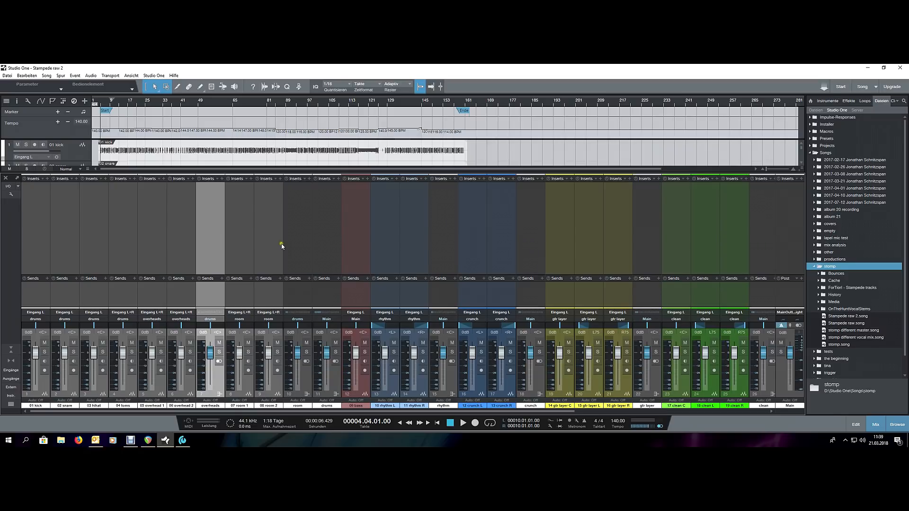
click(297, 244)
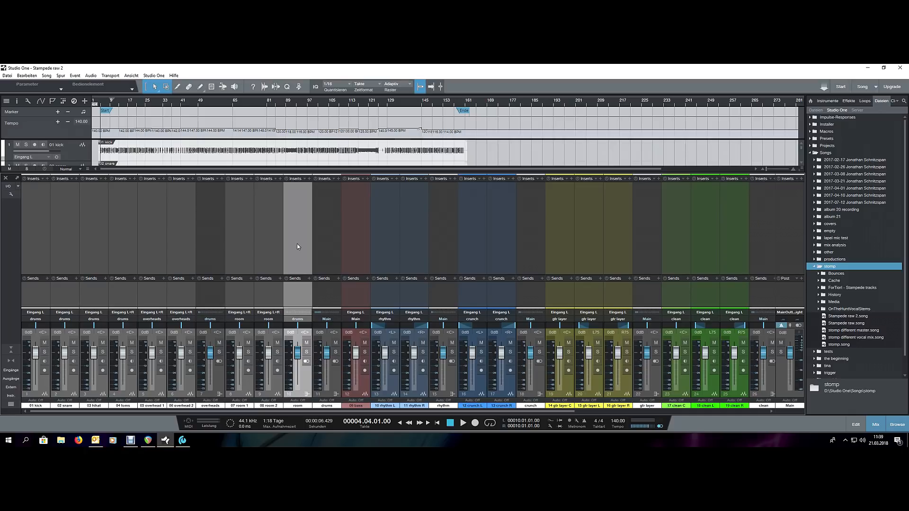
click(206, 256)
click(297, 250)
click(325, 251)
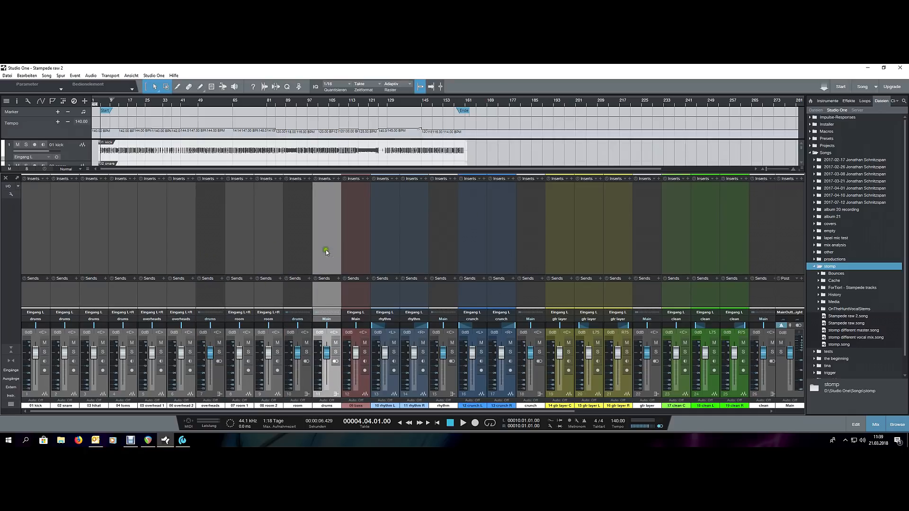
click(220, 245)
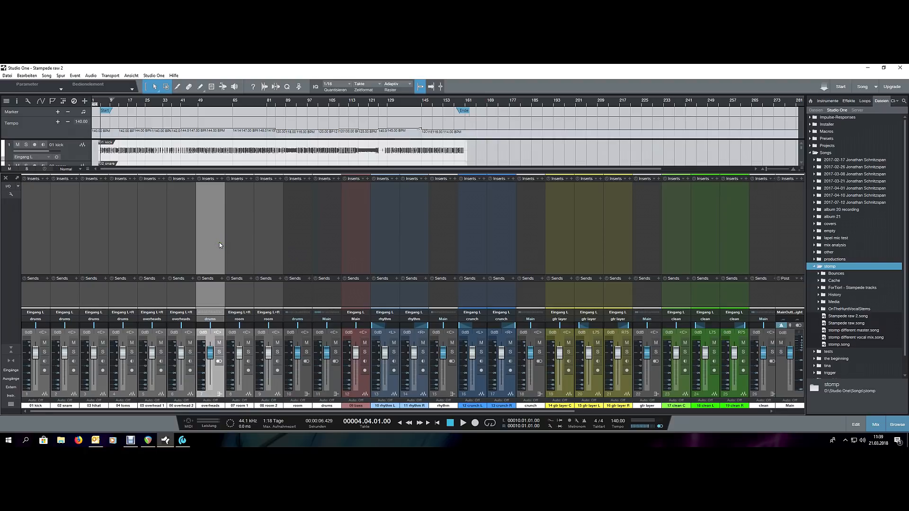
Step: Collapse the stomp folder in the browser and switch the browser to the effects list
click(814, 267)
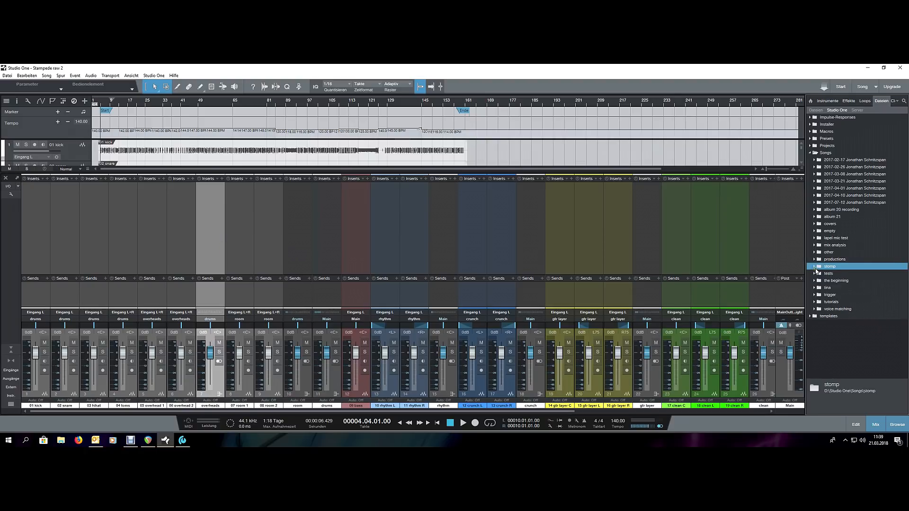
click(849, 101)
Step: Hide the mixer and examine the tempo changes along the song's arrangement
key(F3)
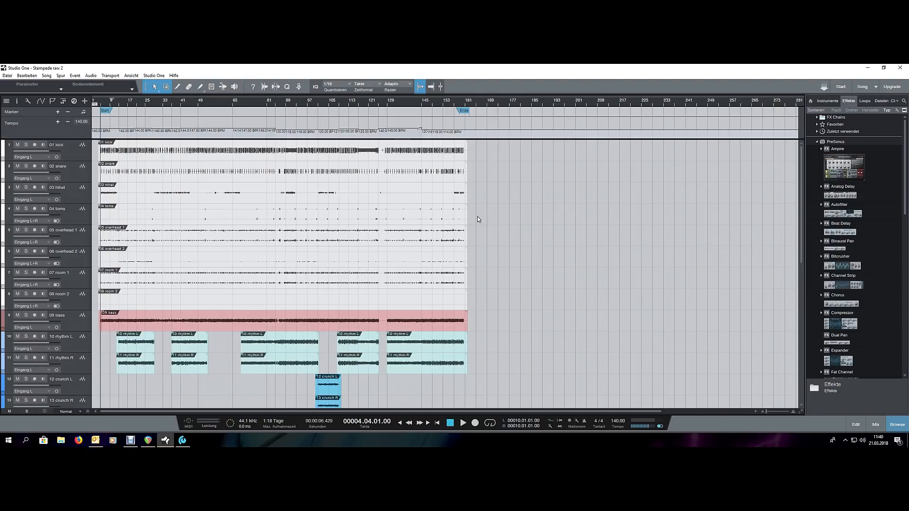
click(484, 218)
click(254, 131)
scroll(108, 103, up, 2)
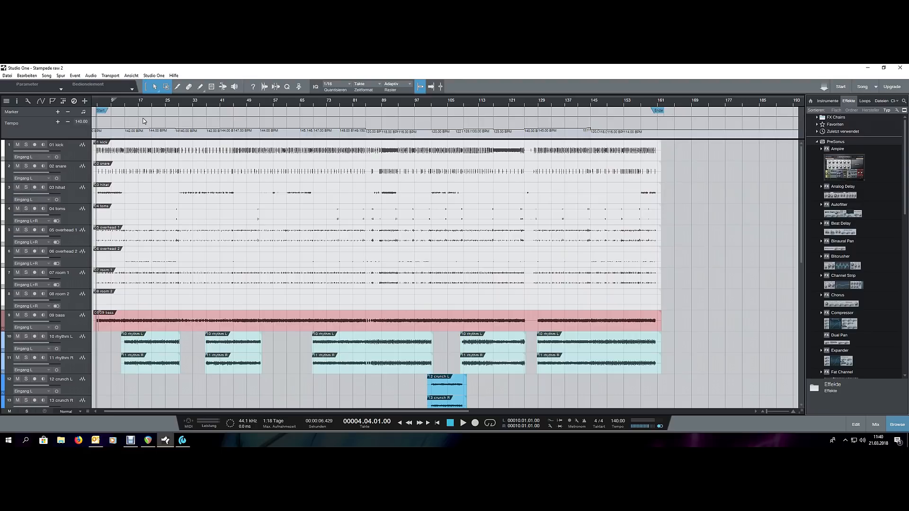
click(137, 134)
scroll(633, 103, down, 2)
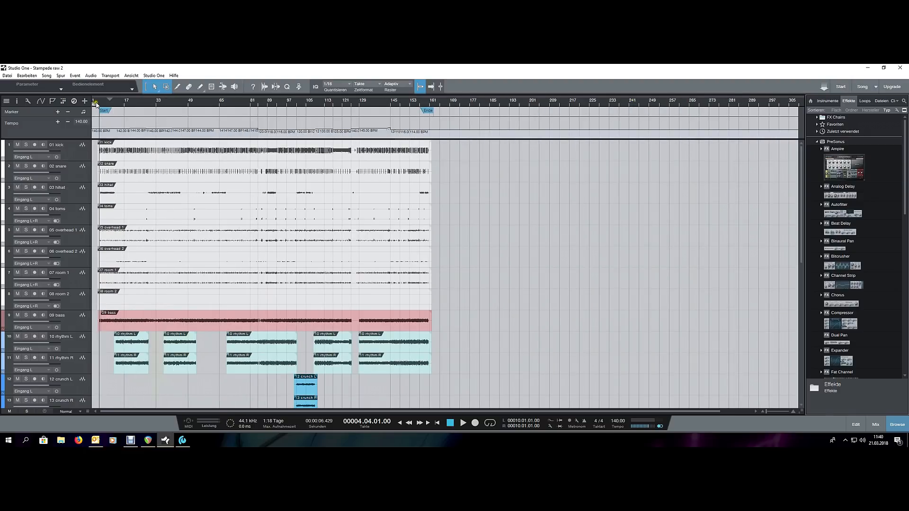
scroll(96, 104, up, 1)
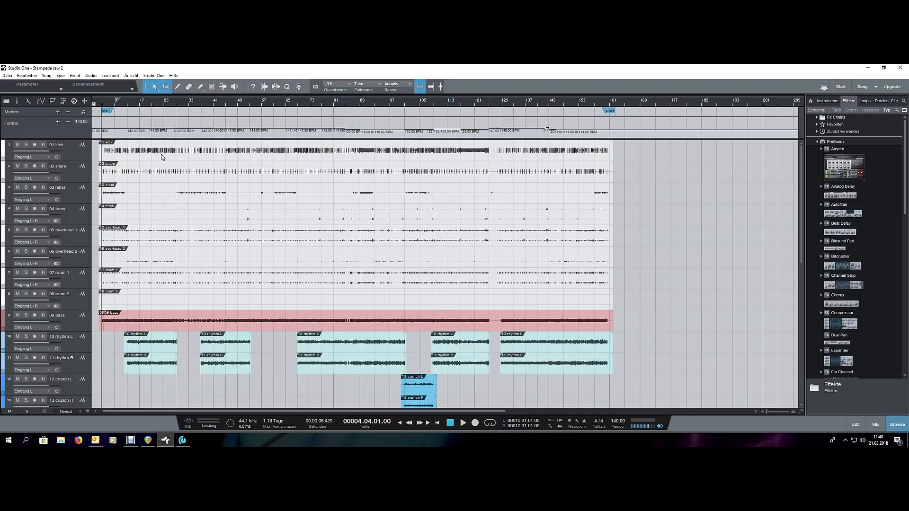
click(214, 128)
click(202, 130)
Step: Show the mixer again and start playing the song from bar 5
key(F3)
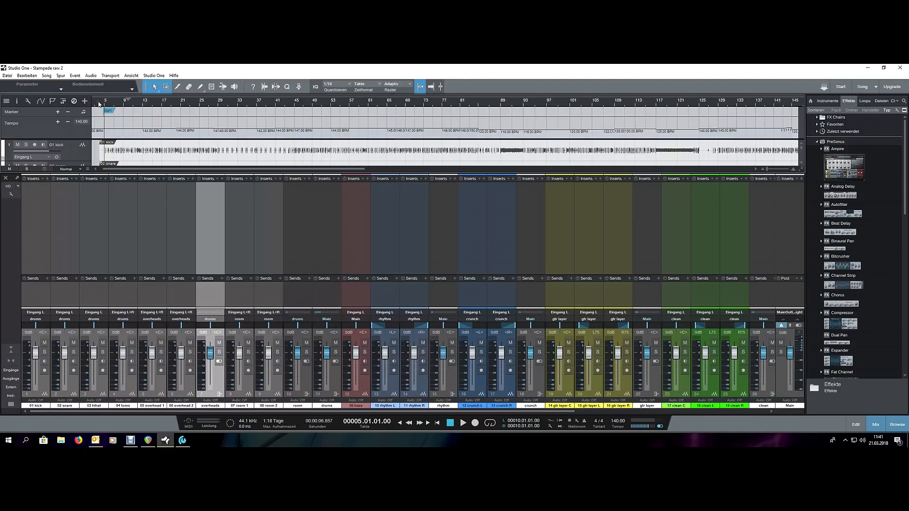
scroll(98, 103, down, 2)
scroll(96, 103, up, 2)
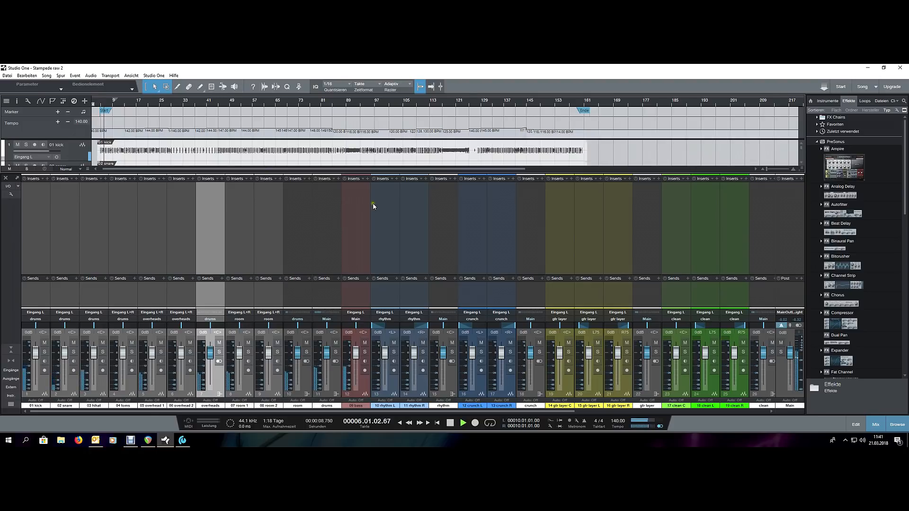
scroll(103, 102, up, 2)
Step: Audition successive sections of the song up to around bar 64, and stop playback
click(147, 102)
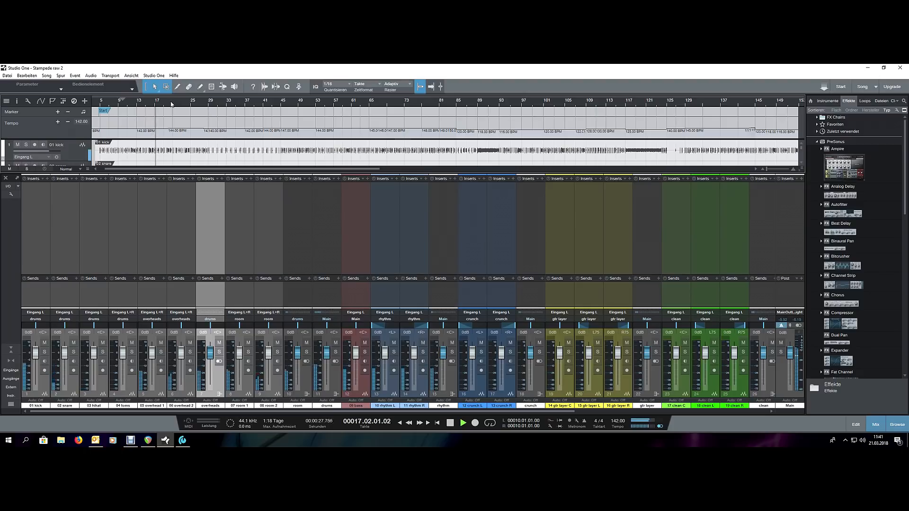
click(171, 102)
click(186, 103)
click(203, 103)
click(209, 104)
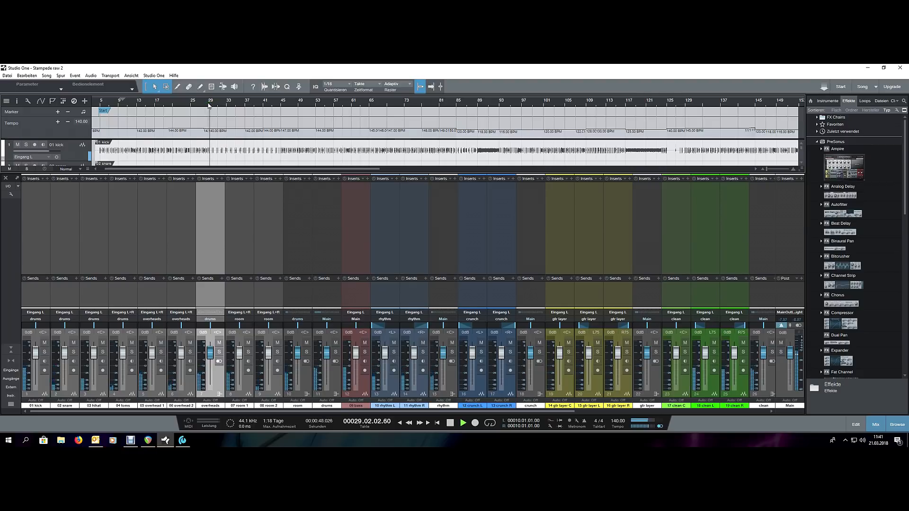
click(274, 104)
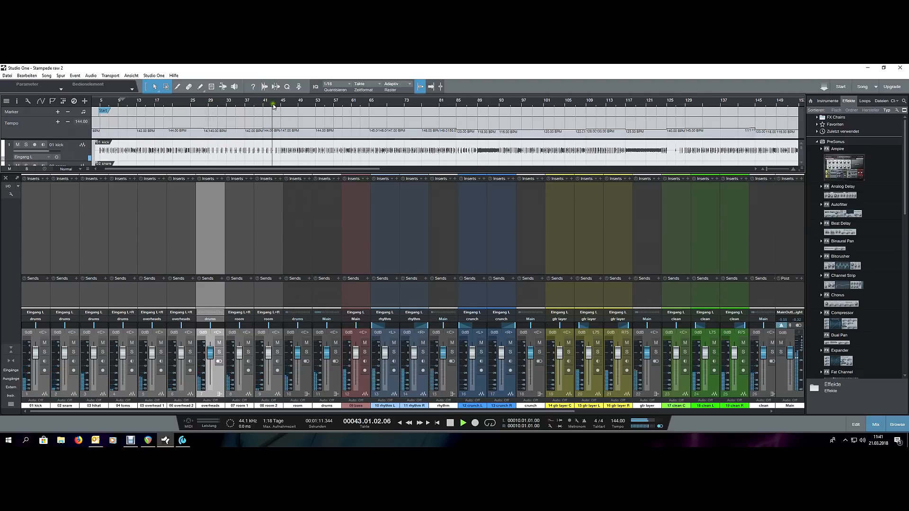
click(302, 103)
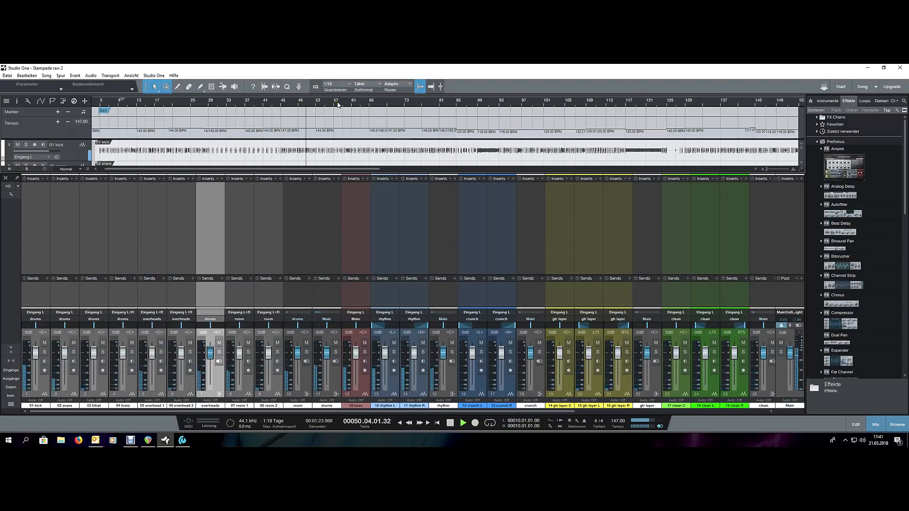
click(337, 104)
click(366, 104)
key(space)
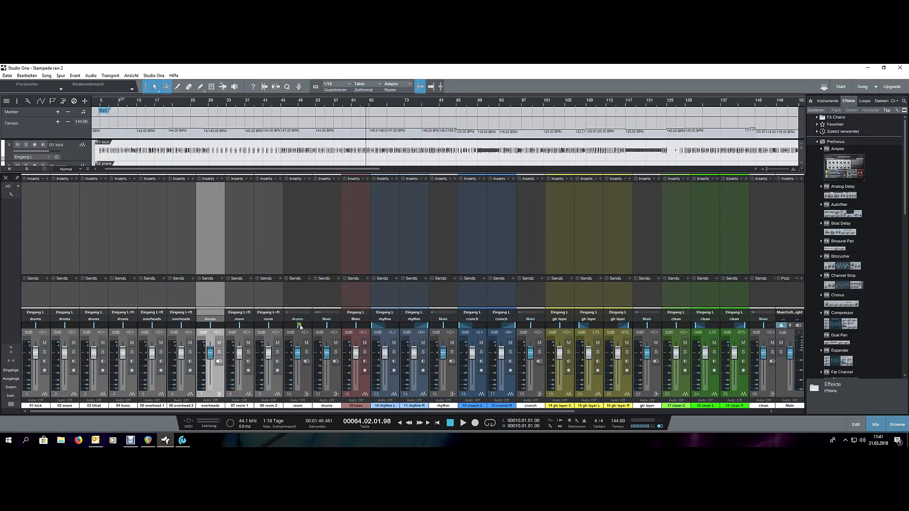
Step: Insert Pro EQ on the drum channels, the overheads, room and drums buses, the bass channel, and the rhythm, crunch and gtr layer buses
click(336, 382)
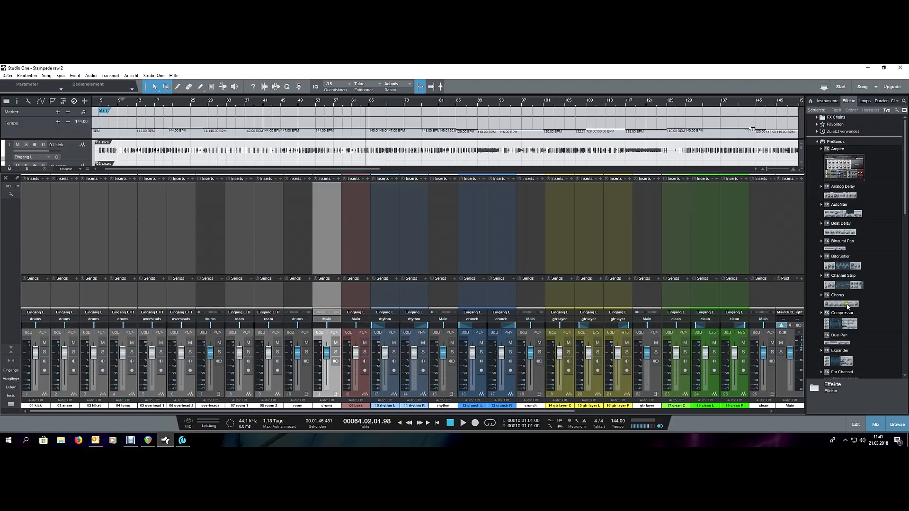
scroll(847, 306, down, 1)
scroll(847, 307, down, 5)
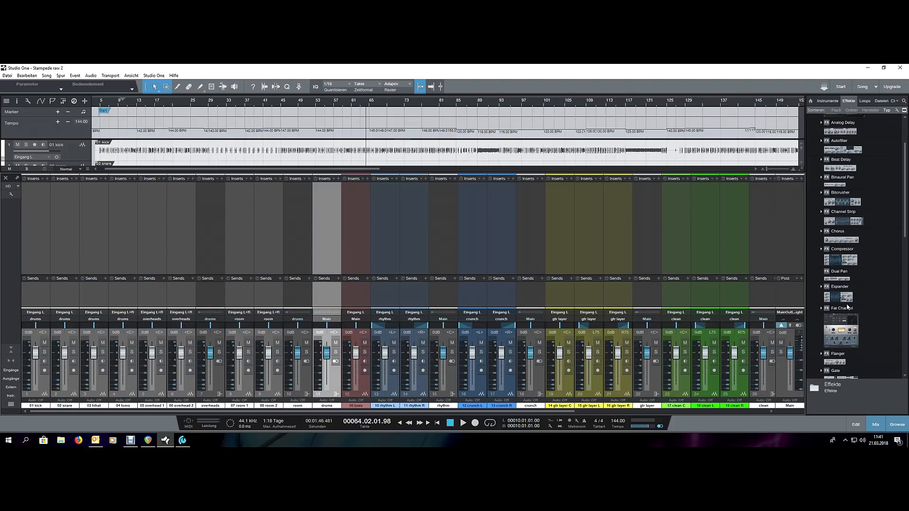
scroll(847, 306, down, 6)
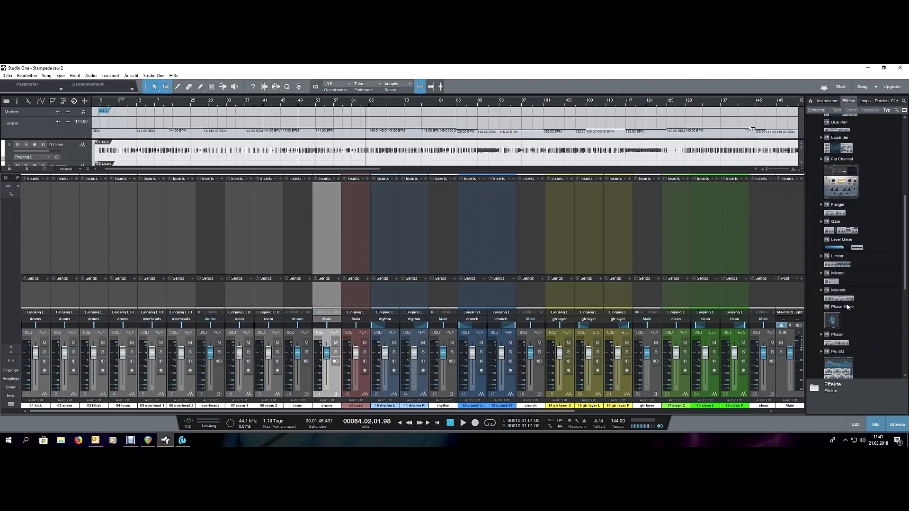
drag(847, 320, 92, 189)
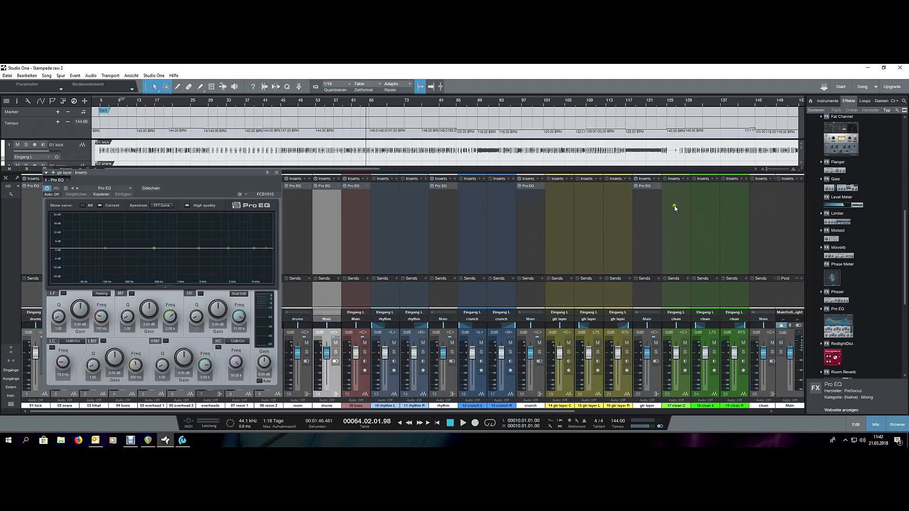
Step: Copy the Pro EQ from the gtr layer bus to the clean bus and the 20 solo channel
drag(647, 189, 762, 199)
scroll(752, 412, right, 5)
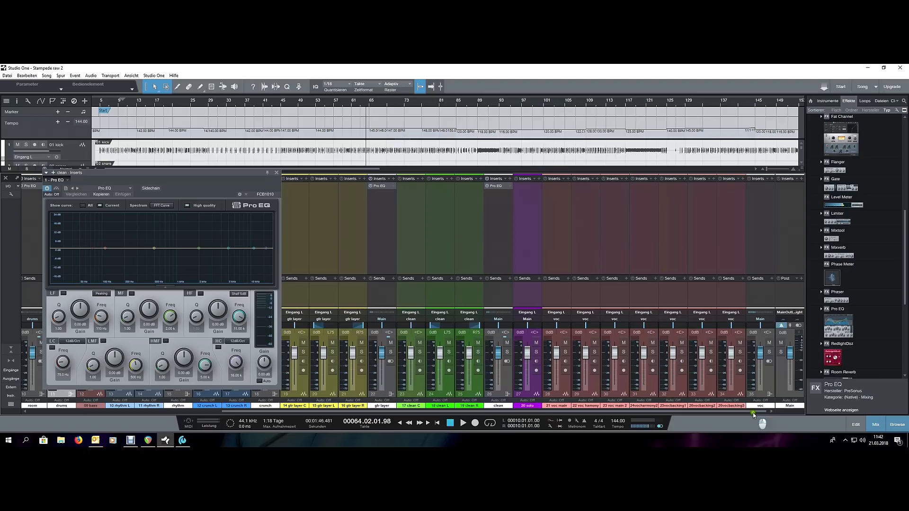
drag(495, 186, 526, 187)
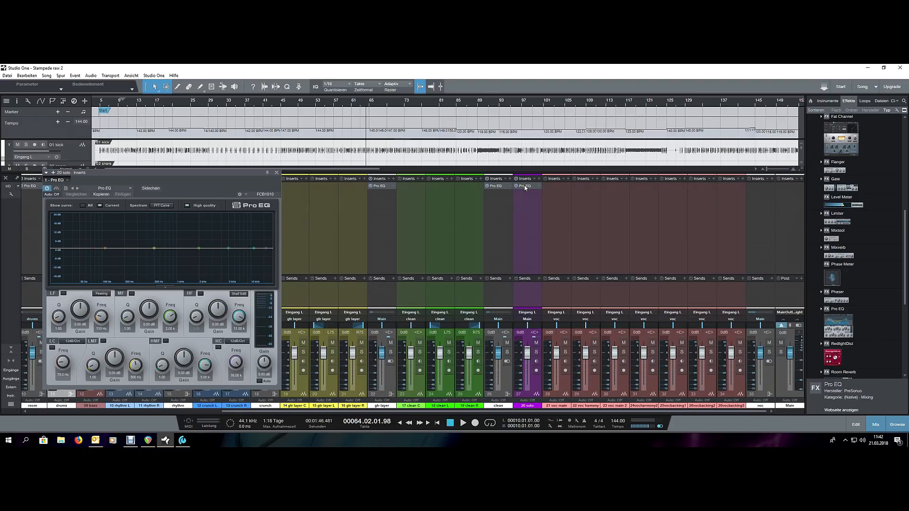
Step: Mute the voc bus and close the Pro EQ window
click(770, 343)
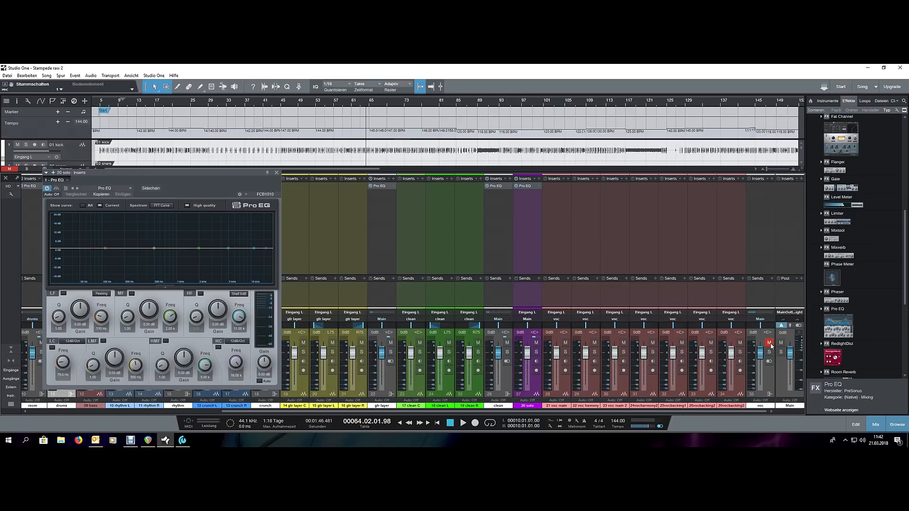
click(277, 172)
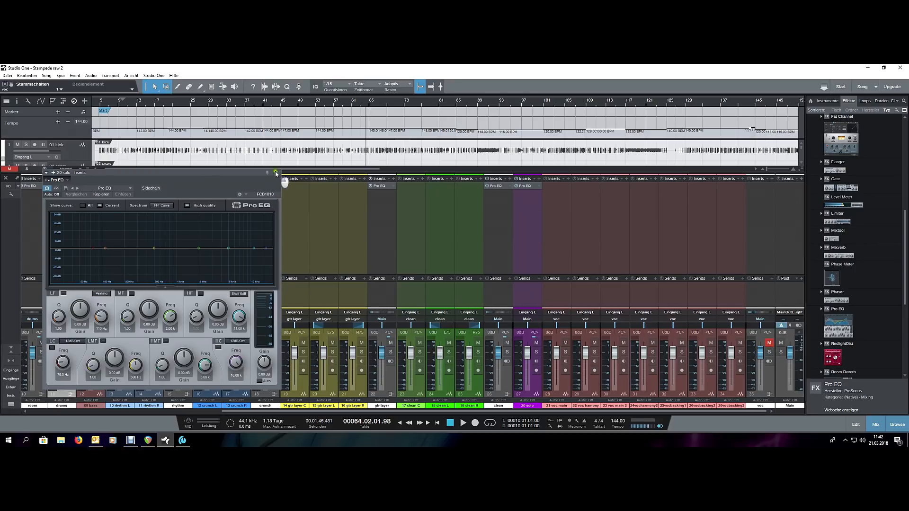
drag(298, 412, 73, 417)
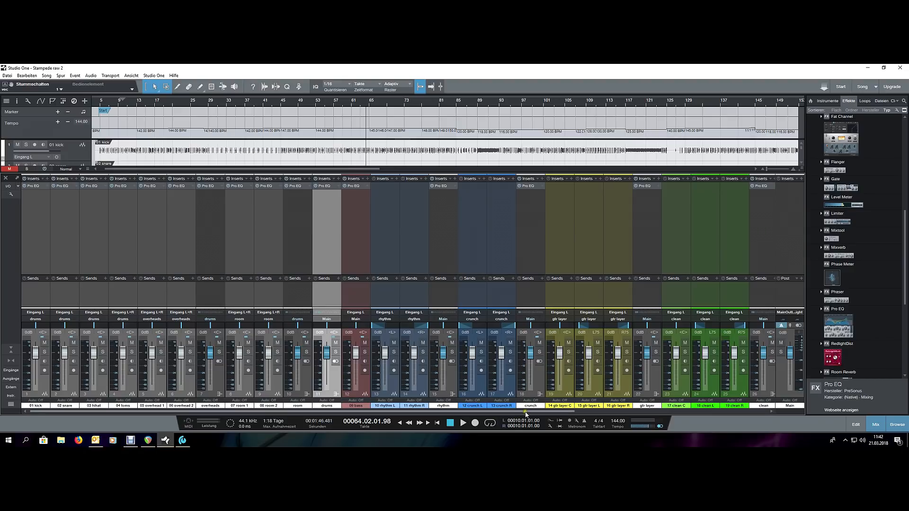
scroll(516, 411, right, 3)
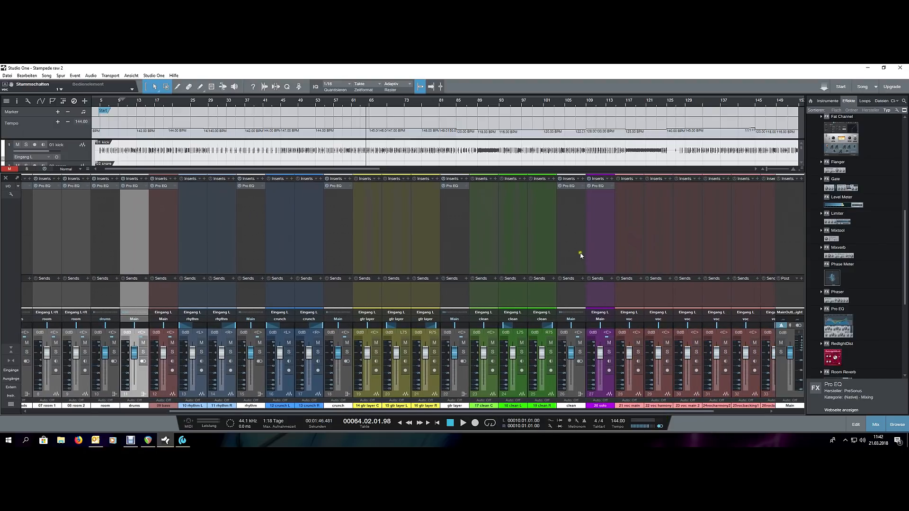
scroll(632, 416, right, 2)
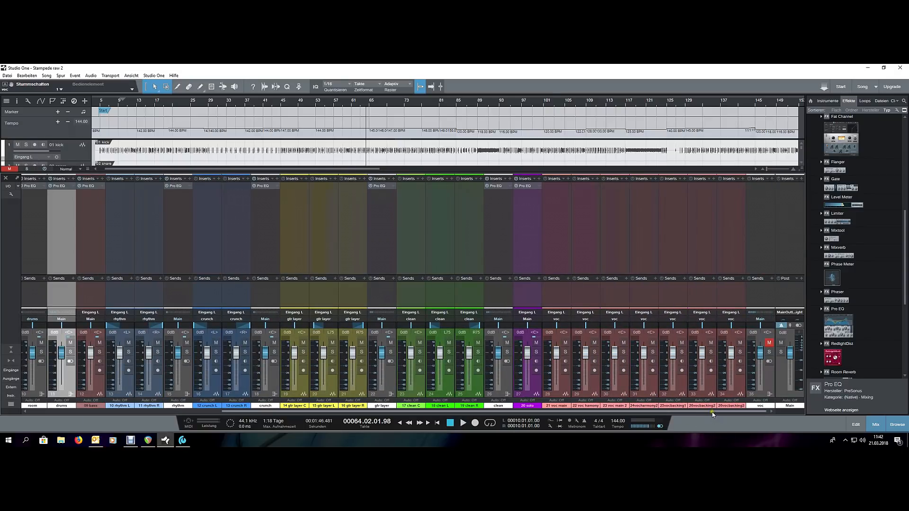
drag(719, 416, 524, 416)
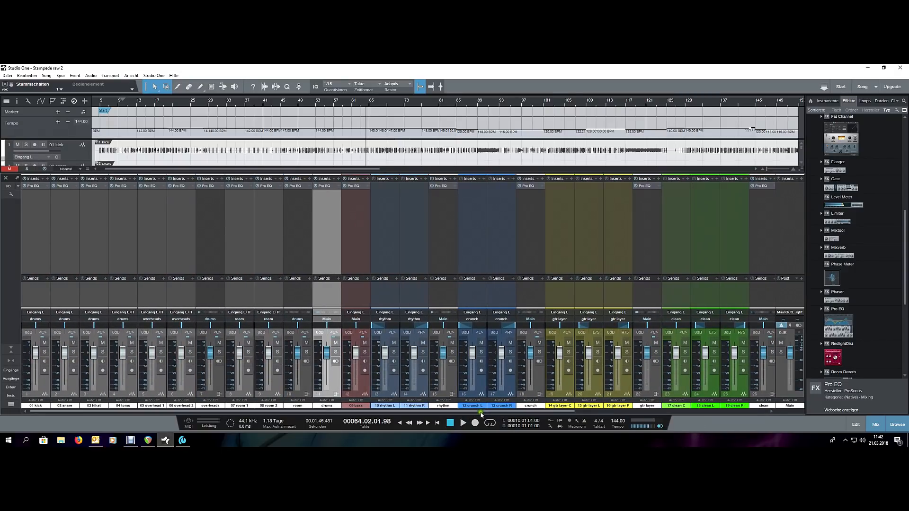
Step: Play the opening of the song from bar 5 without the vocals, select the 01 kick channel and stop playback
click(101, 102)
key(space)
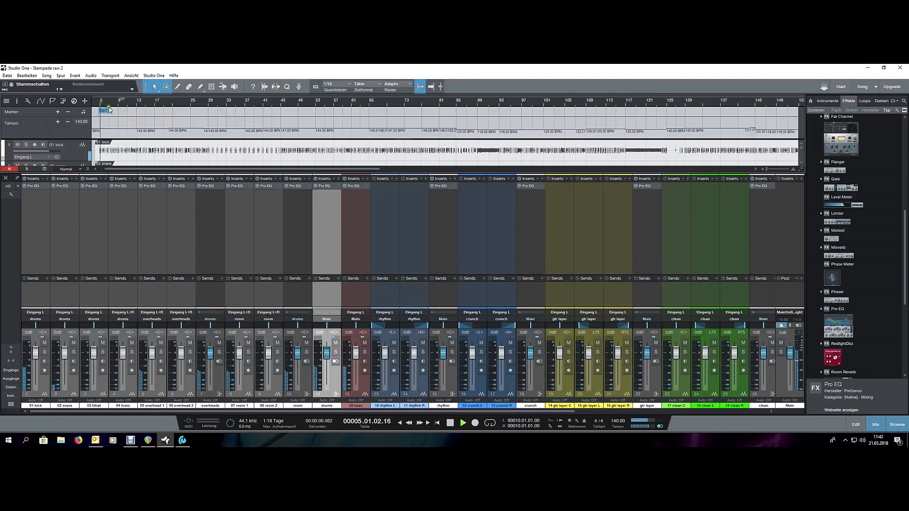
click(31, 210)
key(space)
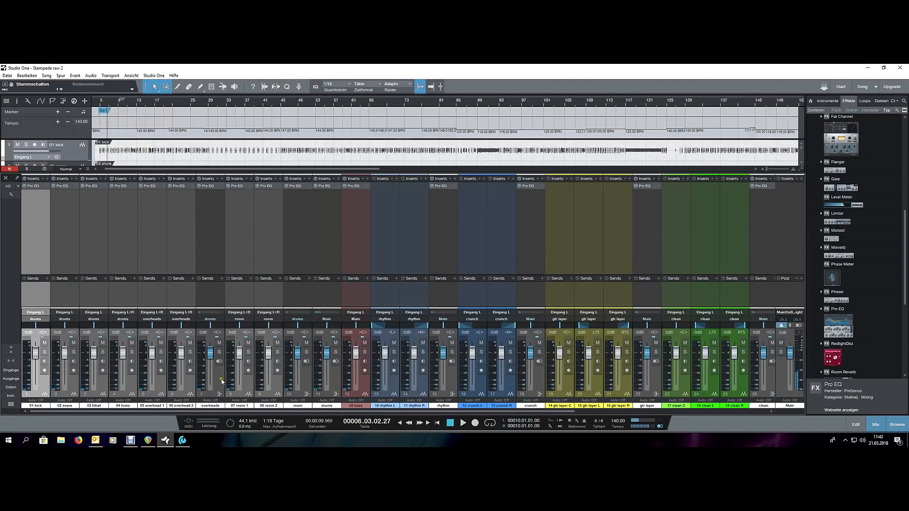
Step: Solo the overheads bus and open its Pro EQ
click(219, 381)
click(219, 352)
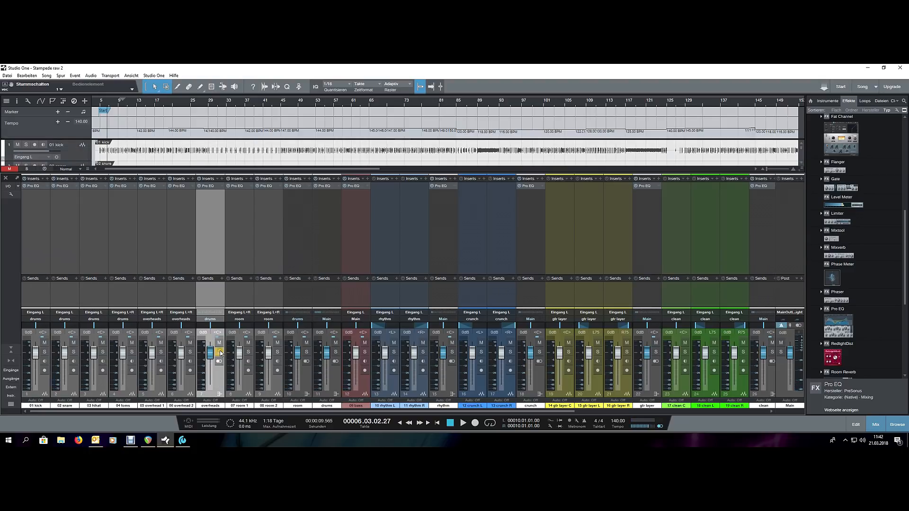
click(206, 185)
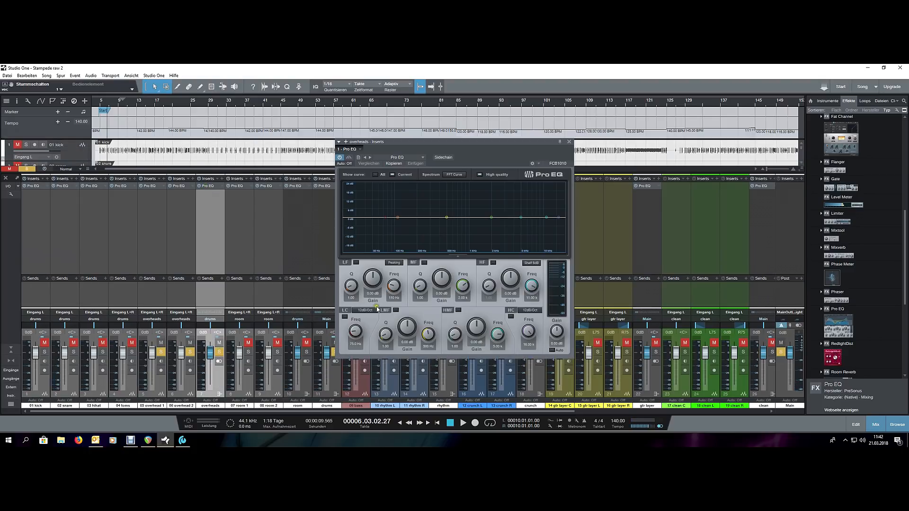
Step: Apply a low cut at about 1.01 kHz in the overheads Pro EQ while listening, close it and unsolo the overheads
click(344, 317)
drag(384, 219, 471, 223)
key(space)
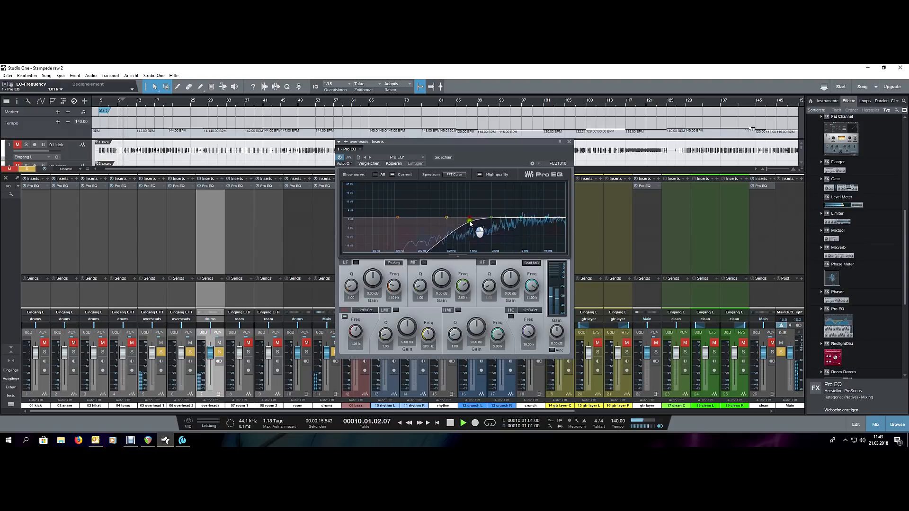
key(space)
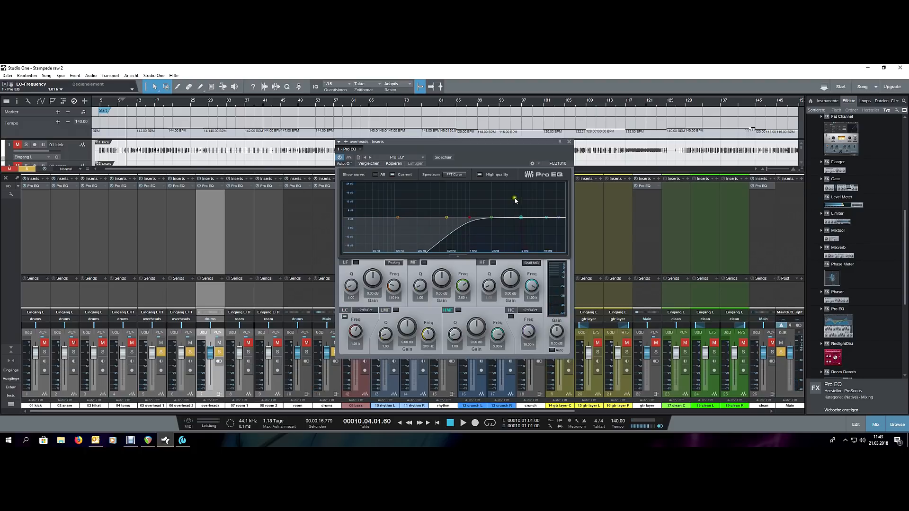
click(570, 142)
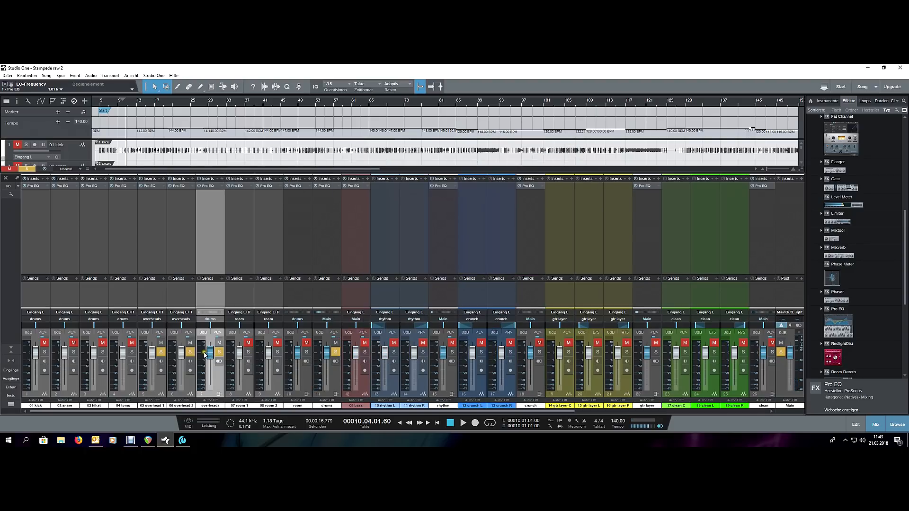
shift+click(219, 353)
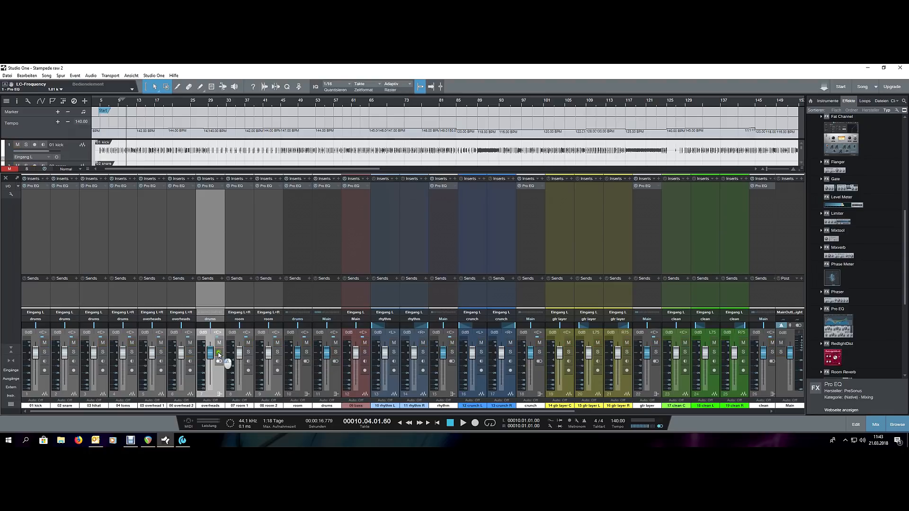
Step: Solo the room bus, open its Pro EQ and apply a low cut at about 201 Hz while listening
click(305, 352)
click(308, 271)
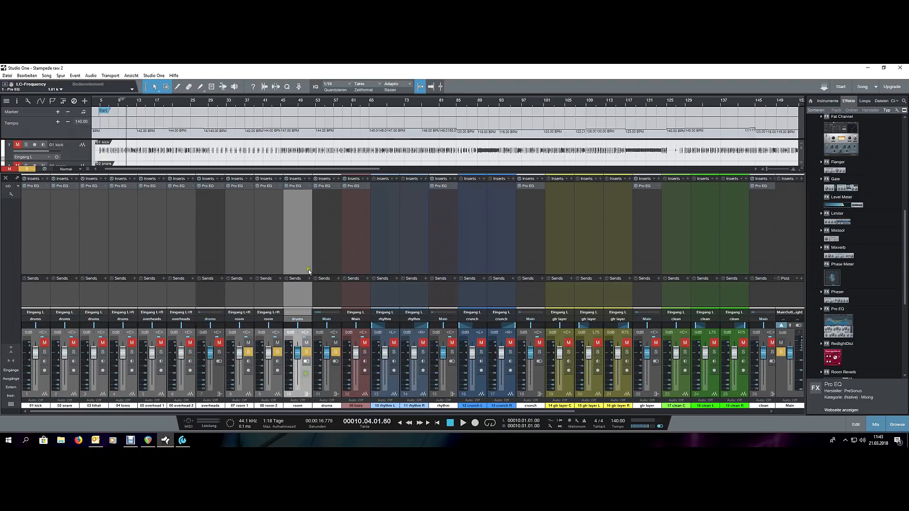
click(298, 187)
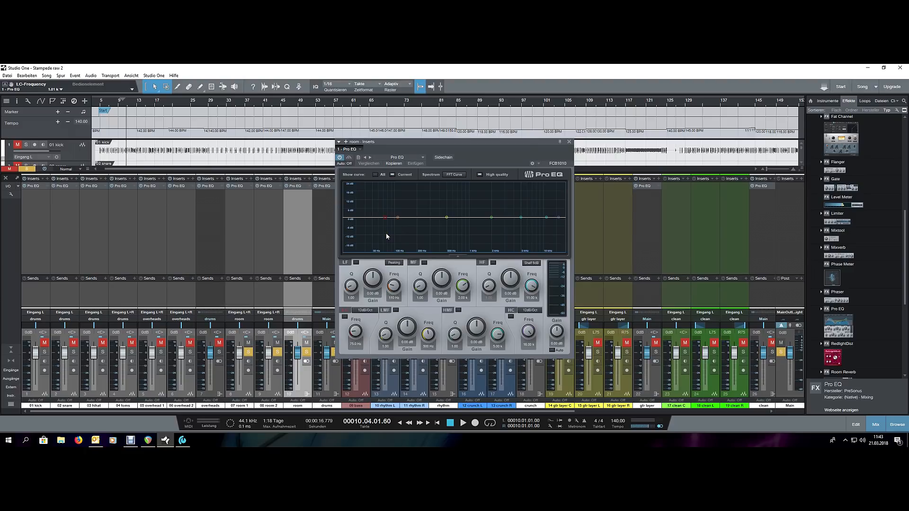
key(space)
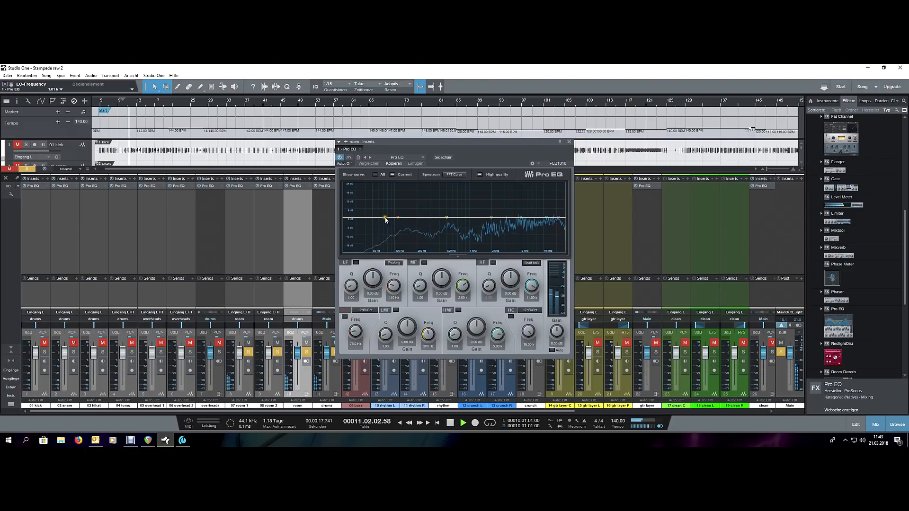
drag(386, 219, 418, 220)
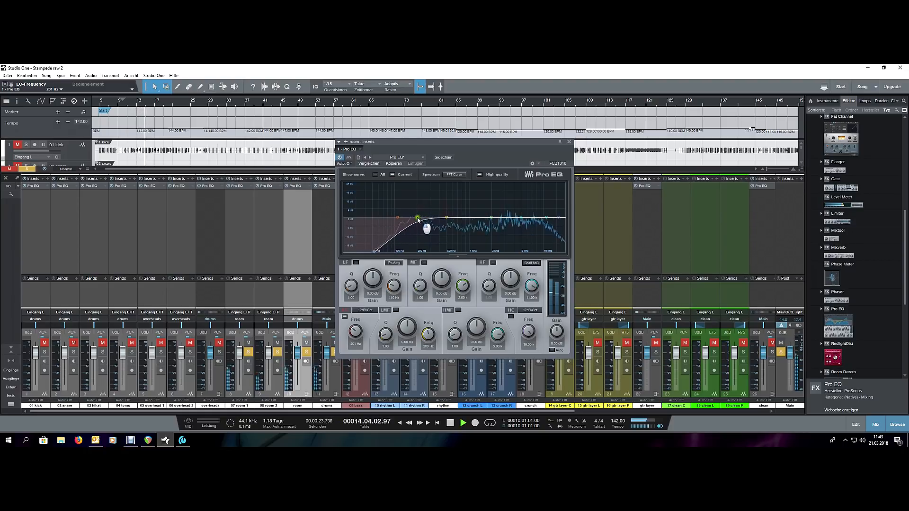
key(space)
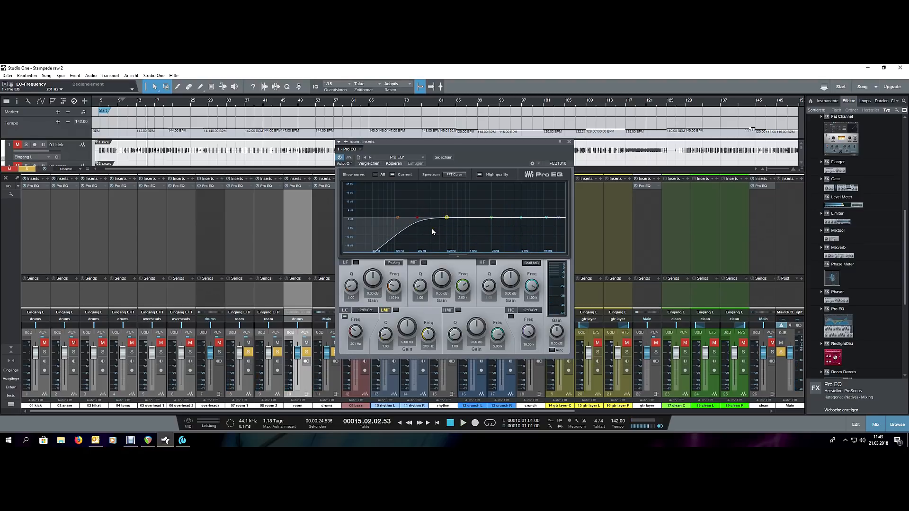
Step: Cut the room bus's low-mid band around 502 Hz during playback, close its Pro EQ, stop playback and clear the solos
key(space)
mouse_move(451, 219)
mouse_down()
mouse_move(457, 237)
mouse_move(448, 236)
mouse_up()
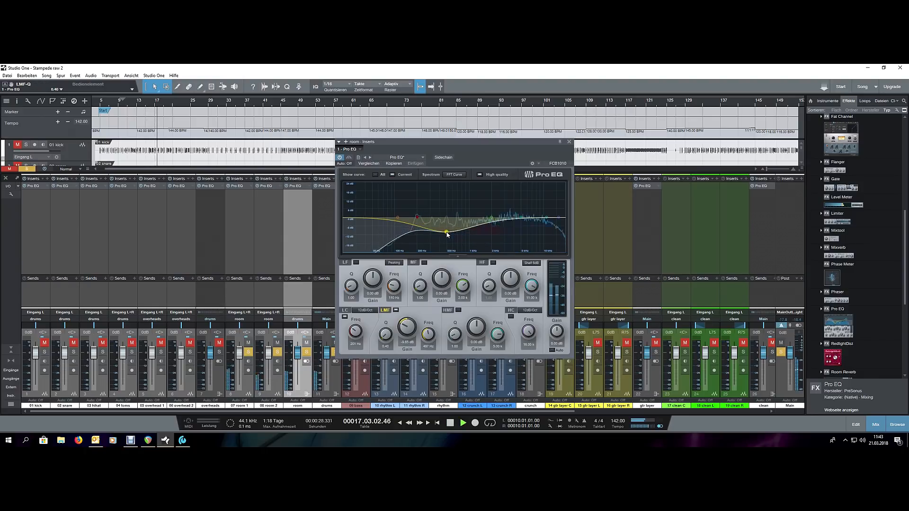
drag(447, 233, 448, 230)
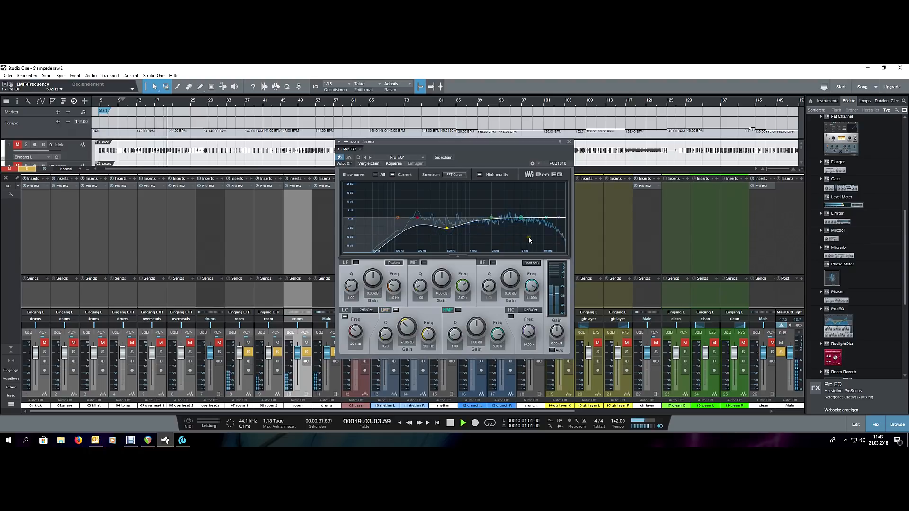
click(570, 143)
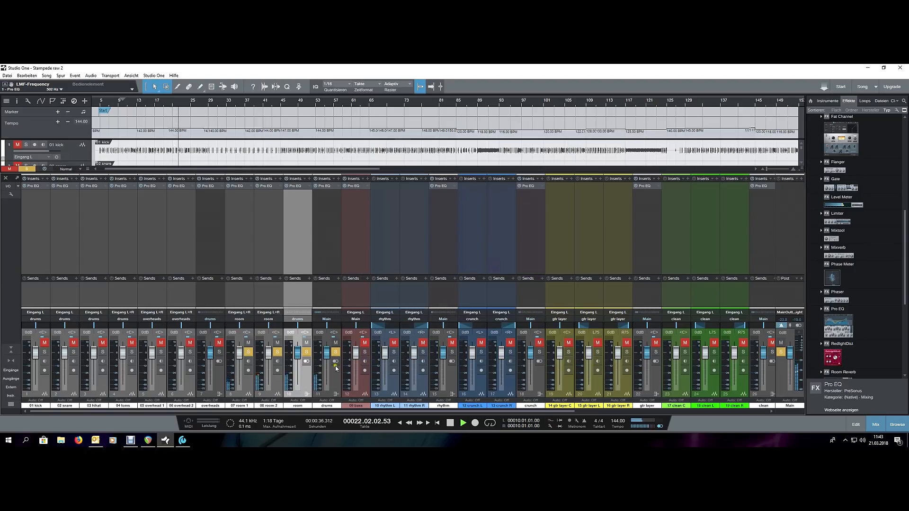
key(space)
click(336, 353)
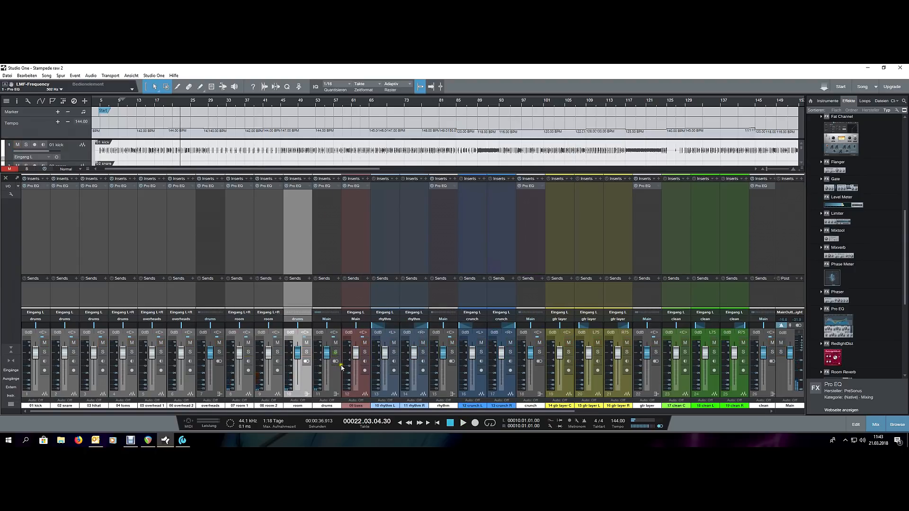
Step: Play the song with the drums bus soloed and cut the 01 kick's low-mid band by about 10.8 dB in its Pro EQ
key(space)
click(336, 353)
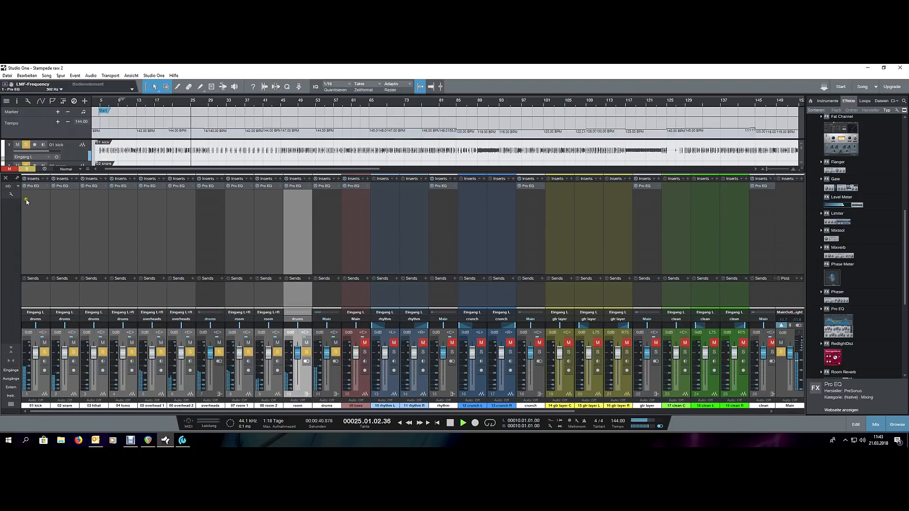
click(33, 188)
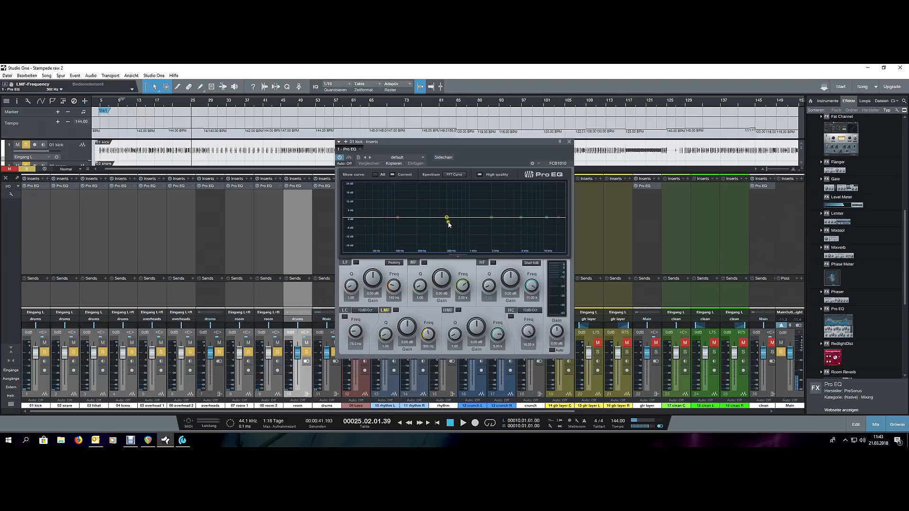
drag(449, 225, 449, 236)
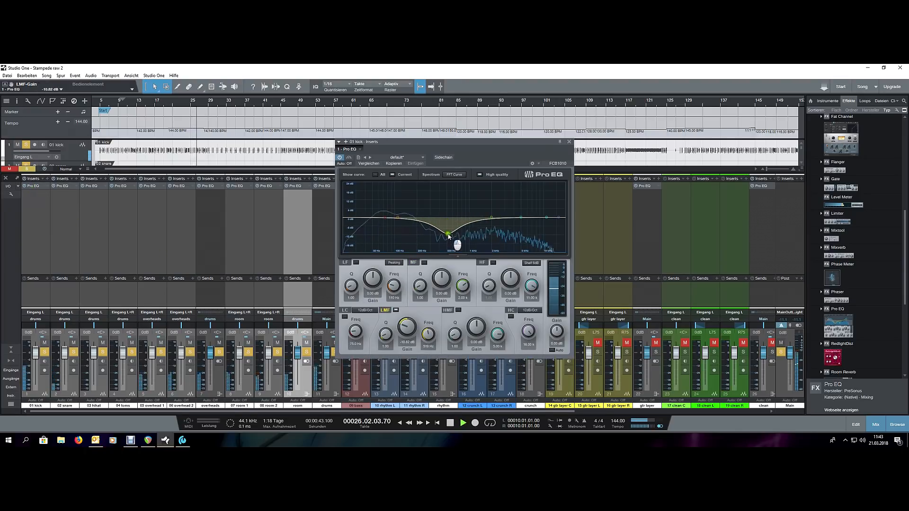
Step: Boost the kick's high shelf by about 13.4 dB around 1.1 kHz and its low band by about 4.7 dB around 55 Hz
drag(546, 218, 473, 200)
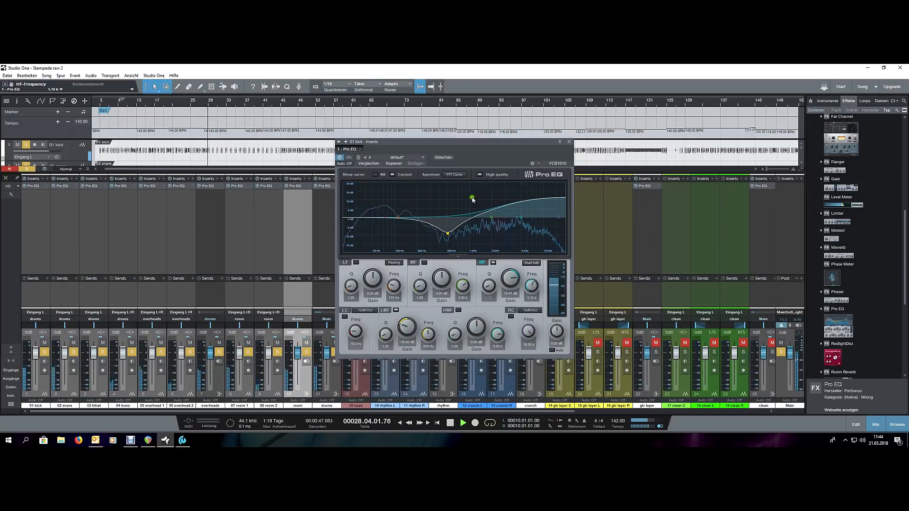
click(398, 218)
drag(398, 218, 377, 213)
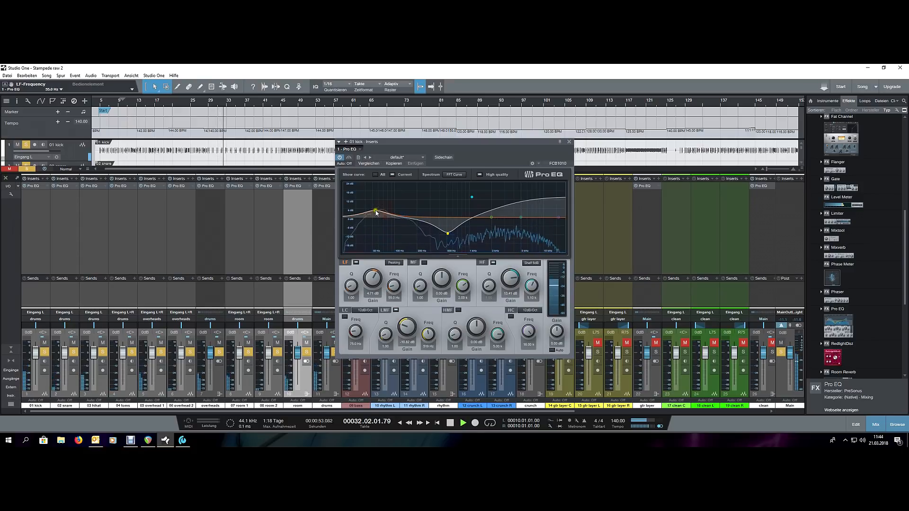
Step: Open the 02 snare Pro EQ, move its window clear of the drum channels and play from bar 13 with only the snare soloed
click(62, 186)
key(space)
click(138, 107)
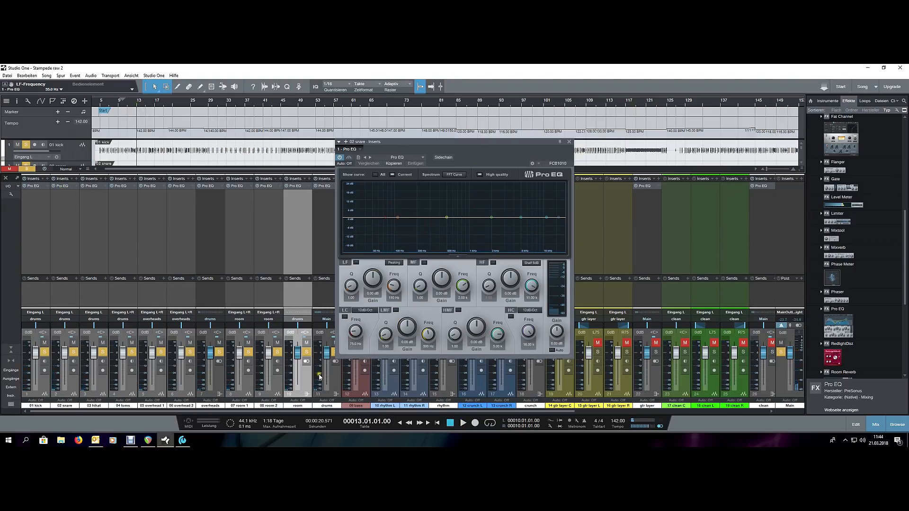
drag(472, 142, 554, 155)
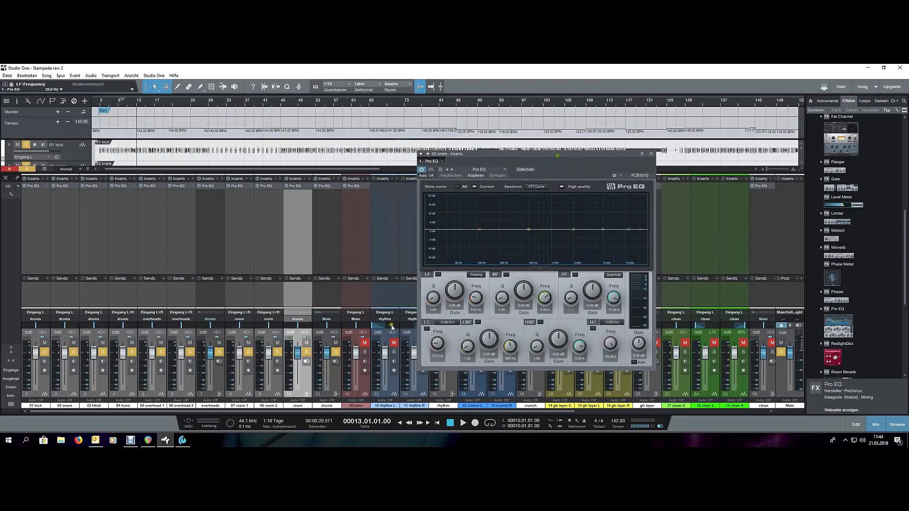
click(339, 354)
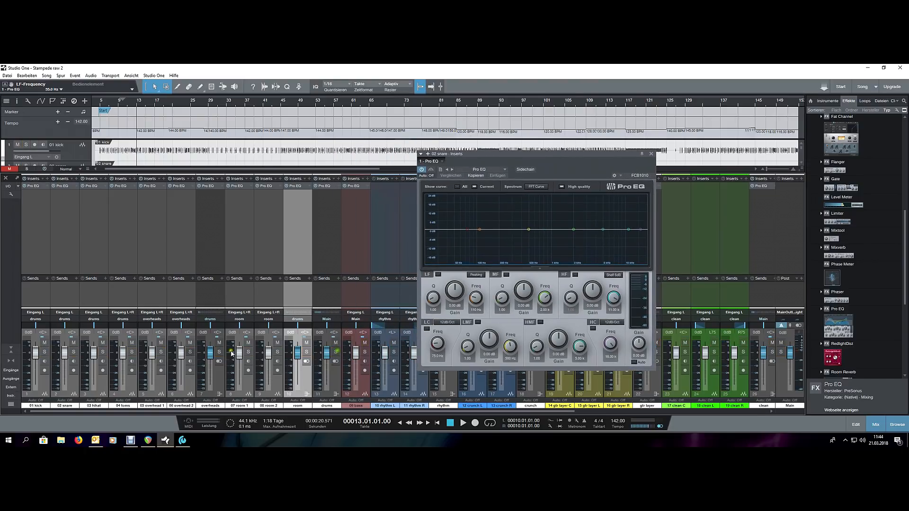
click(73, 352)
key(space)
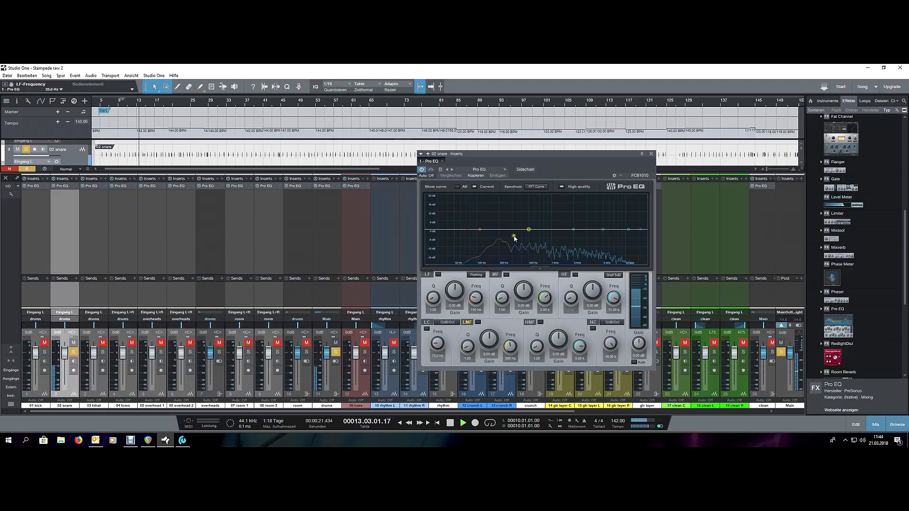
Step: Shape the snare EQ with a low cut, a low boost of about 9 dB, a low-mid cut, a high-shelf boost and a high-mid boost of about 4.2 dB
drag(468, 230, 498, 220)
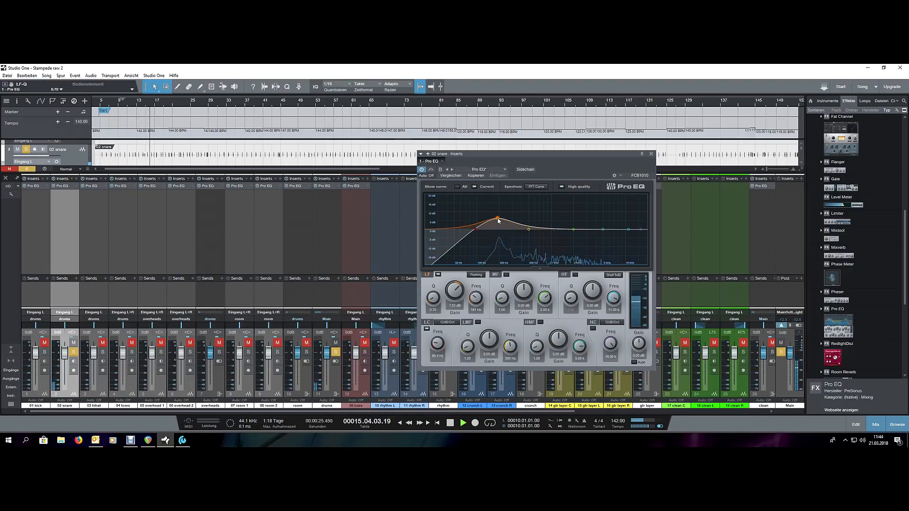
drag(628, 230, 497, 217)
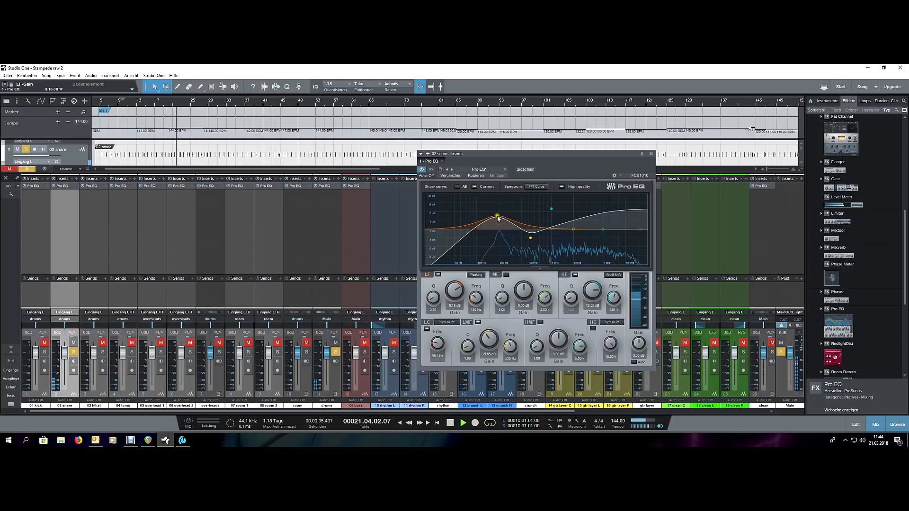
mouse_move(574, 229)
mouse_down()
mouse_move(592, 231)
mouse_move(586, 223)
mouse_up()
click(603, 230)
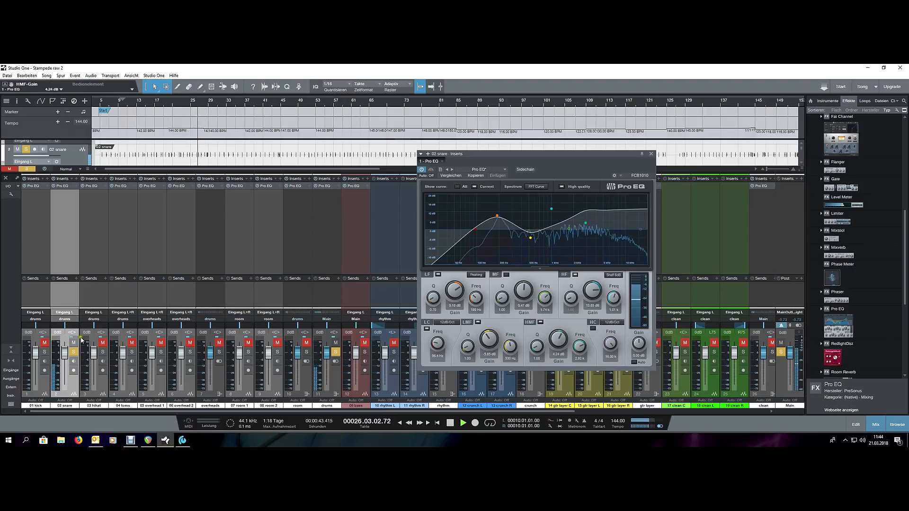
Step: Unsolo the snare, adjust its high-mid boost to about 4.7 dB in the full mix, stop playback and close its Pro EQ
click(74, 352)
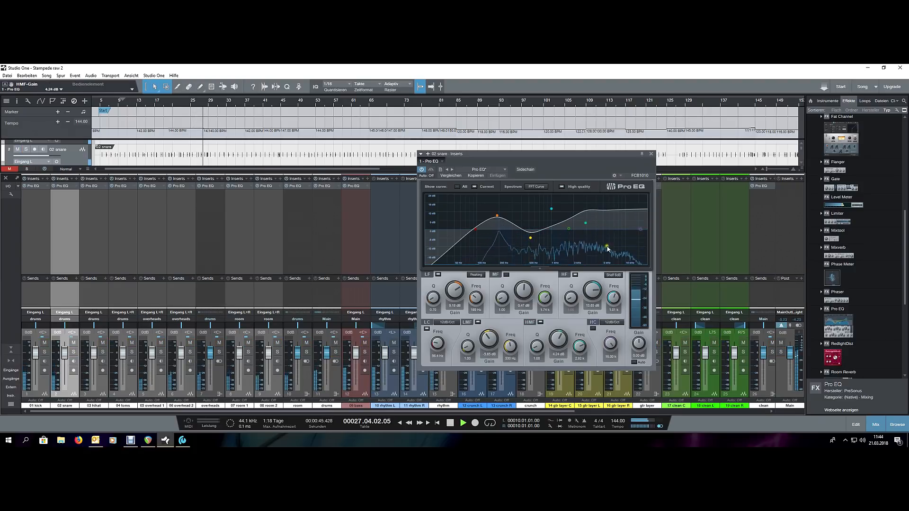
mouse_move(586, 222)
mouse_down()
mouse_move(607, 220)
mouse_move(582, 222)
mouse_up()
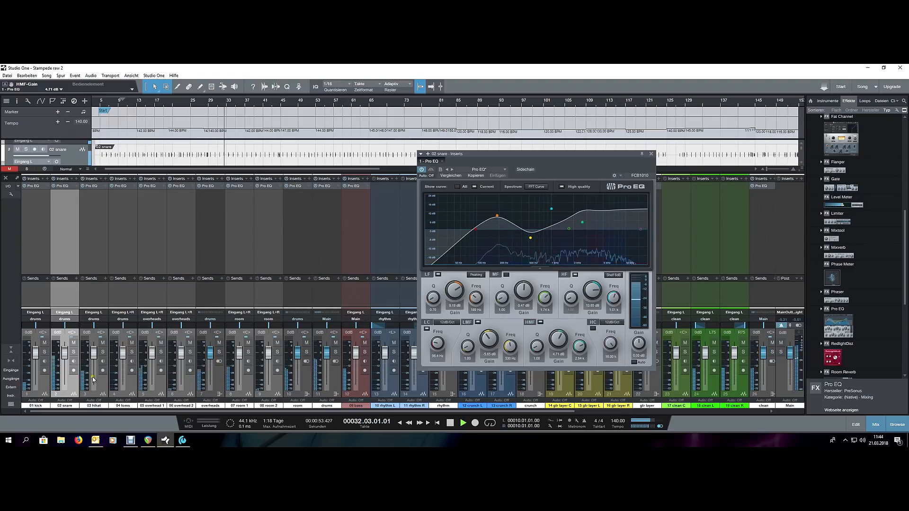
click(33, 197)
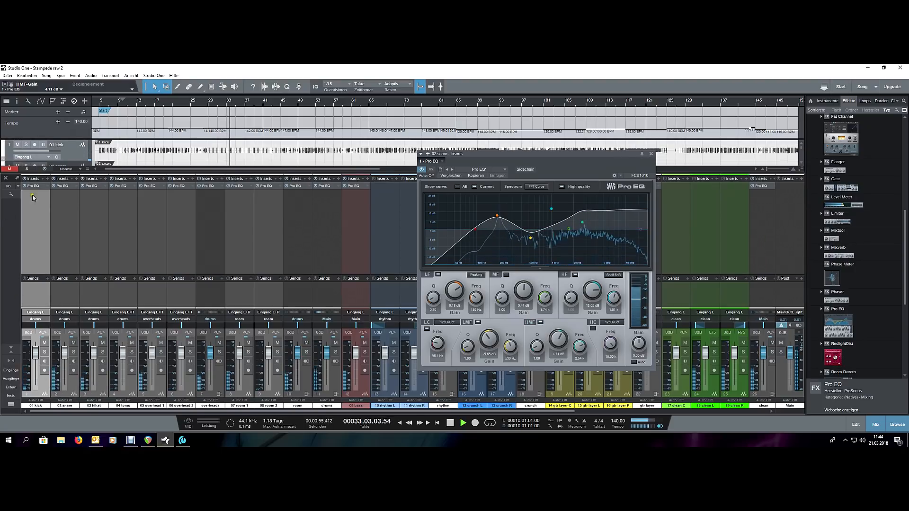
key(space)
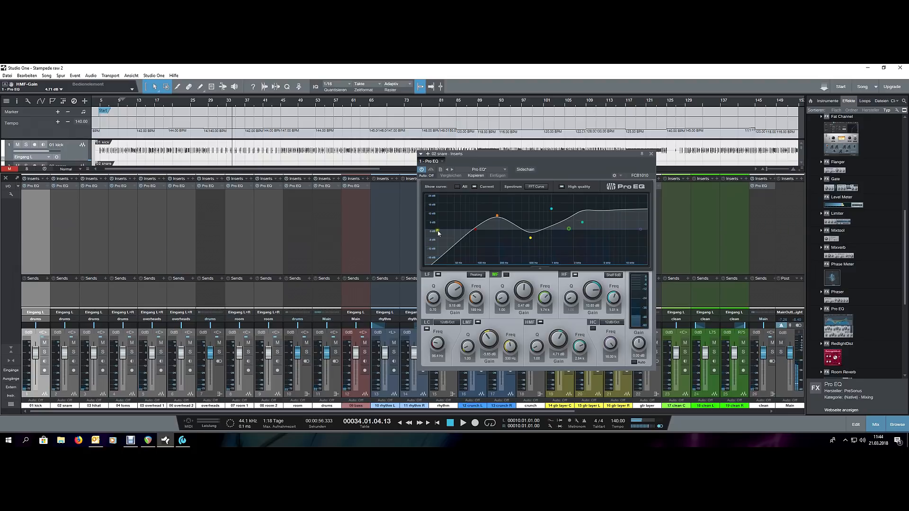
click(650, 154)
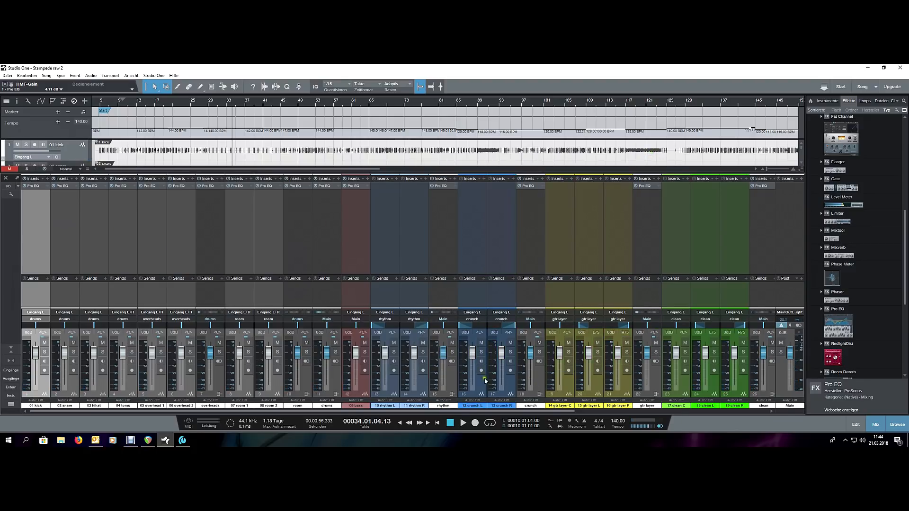
Step: Open the rhythm bus's Pro EQ, move its window aside and play a loop range from bar 13 to bar 29
click(450, 378)
click(448, 188)
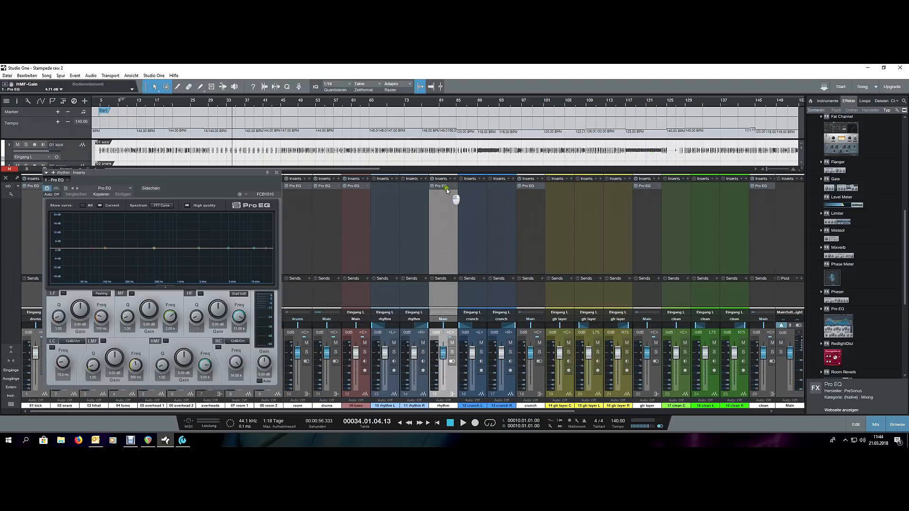
drag(228, 177, 680, 184)
drag(137, 105, 139, 106)
click(209, 104)
key(space)
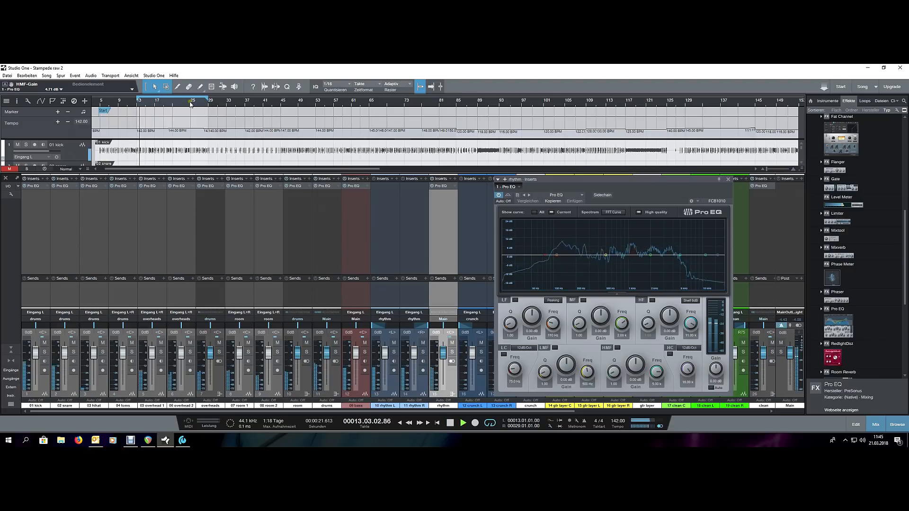
Step: Apply a low cut at about 180 Hz in the rhythm bus's Pro EQ during playback and solo the 10 rhythm L channel
click(391, 378)
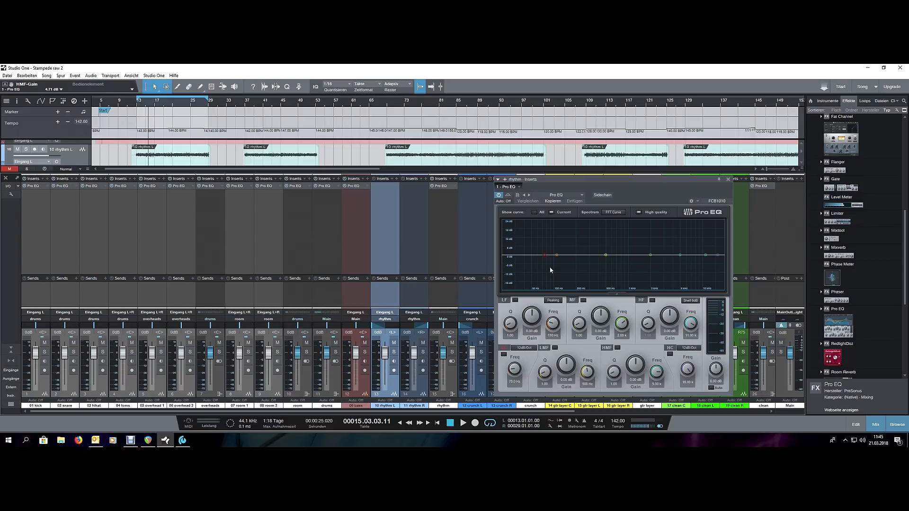
click(544, 258)
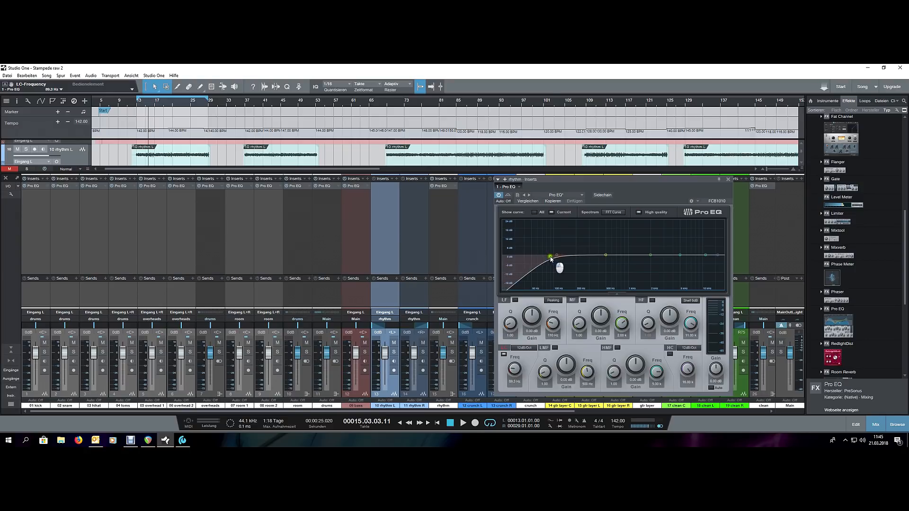
key(space)
drag(566, 259, 582, 262)
click(394, 352)
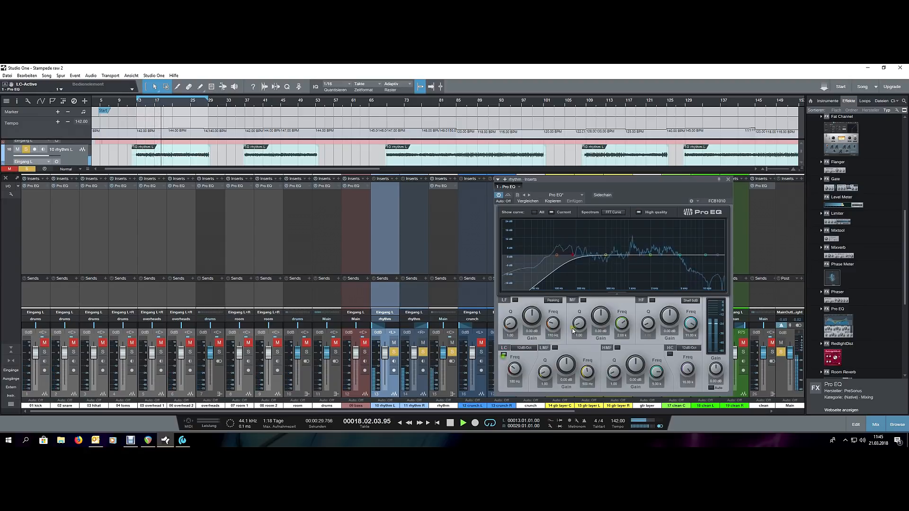
Step: Add a high cut at about 7 kHz to the rhythm bus EQ and unsolo the rhythm guitars
drag(719, 256, 707, 260)
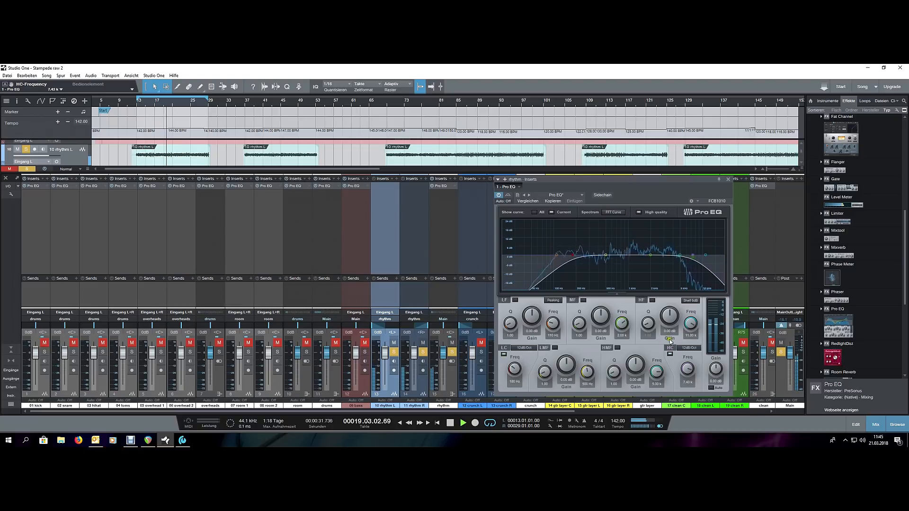
scroll(694, 255, up, 1)
key(space)
key(space)
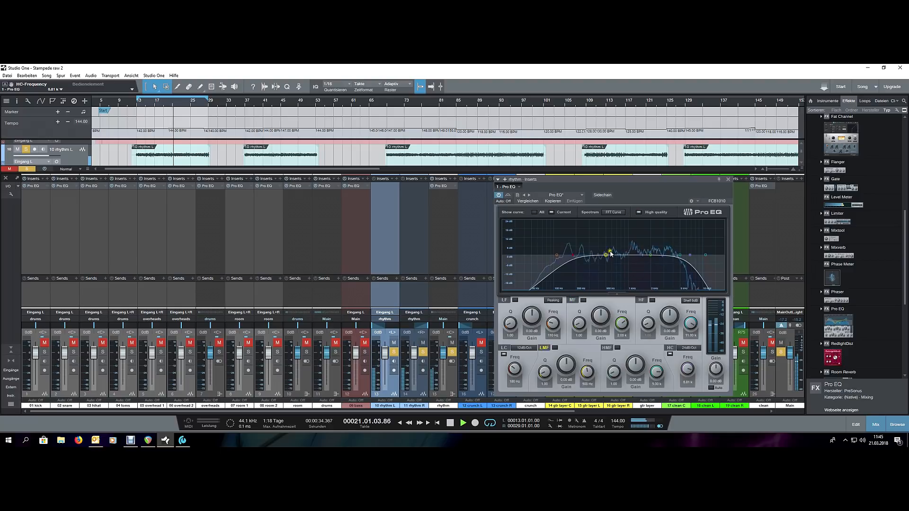
click(448, 353)
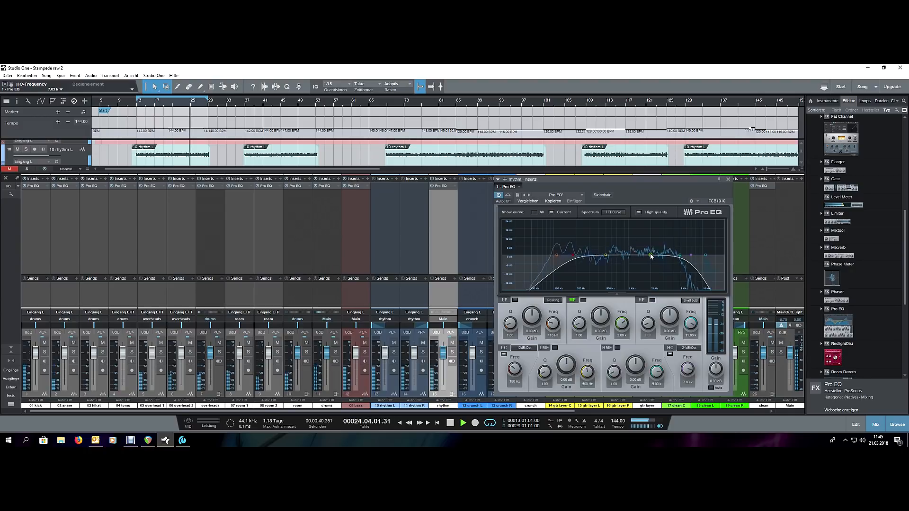
Step: Cut the mids by about 3.8 dB near 1.17 kHz and add a peaking high-band cut near 4 kHz
drag(636, 254, 635, 260)
scroll(635, 264, up, 3)
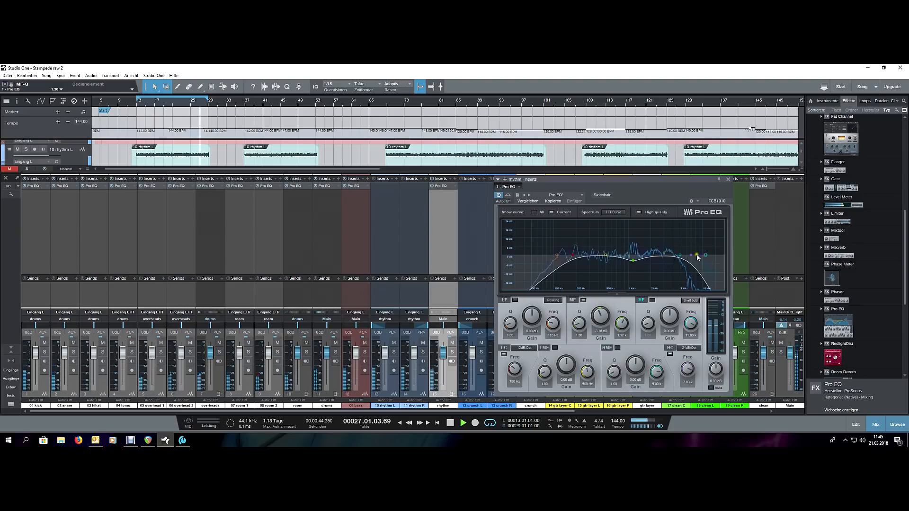
drag(665, 258, 654, 256)
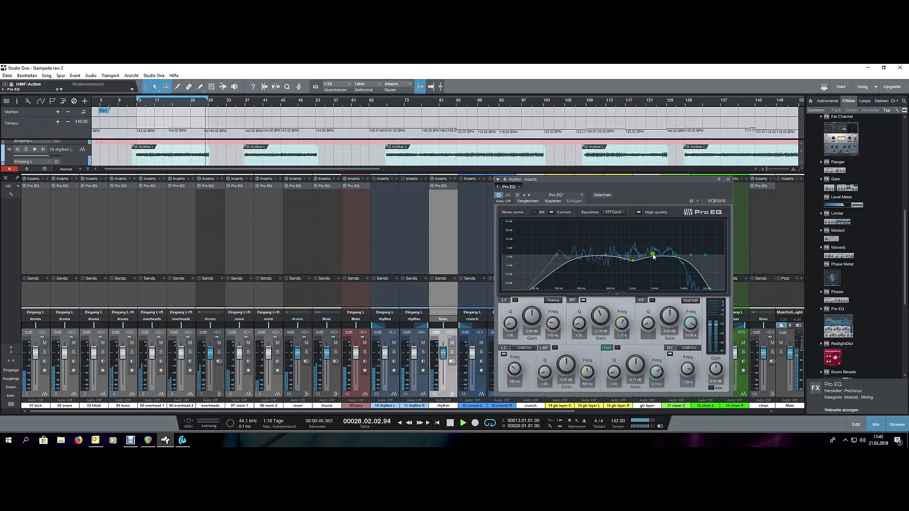
click(691, 300)
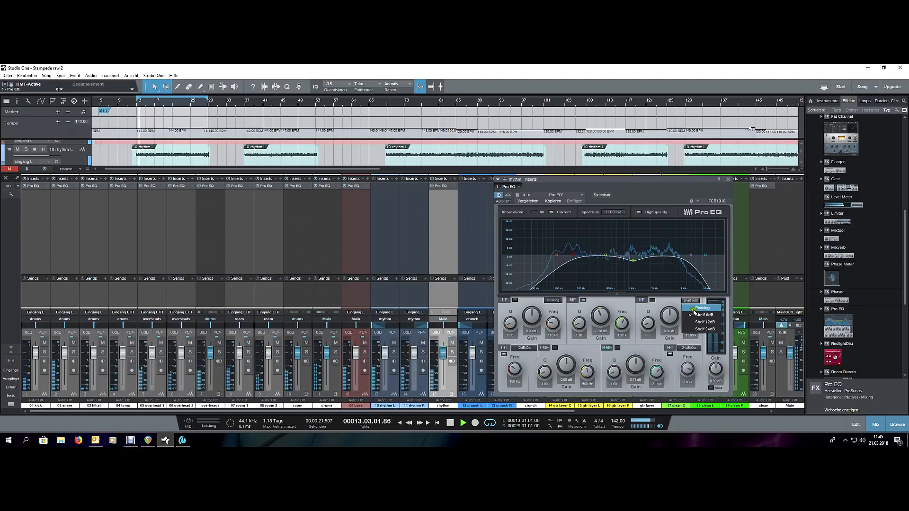
click(691, 321)
drag(706, 257, 670, 249)
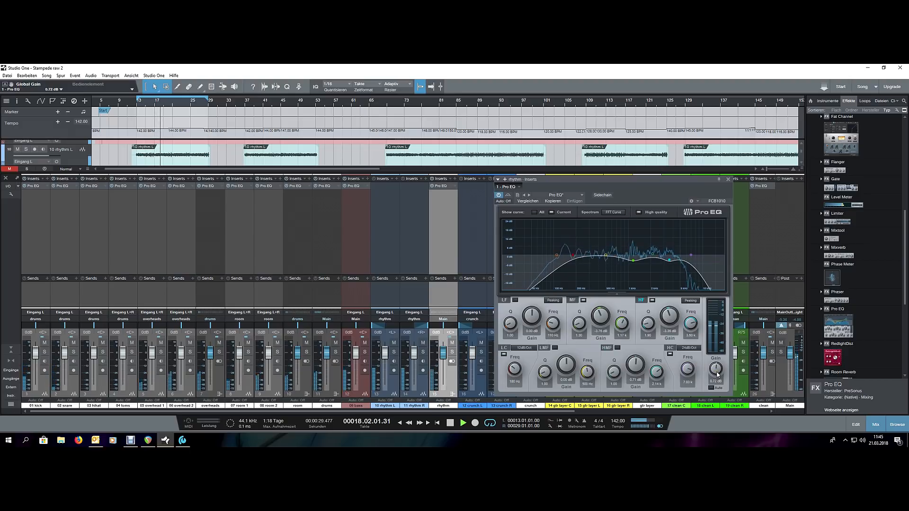
Step: Add a narrow low-mid cut near 630 Hz and narrow the mid cut, setting both to about -4.8 dB
drag(606, 255, 610, 254)
scroll(614, 251, up, 5)
scroll(568, 367, down, 8)
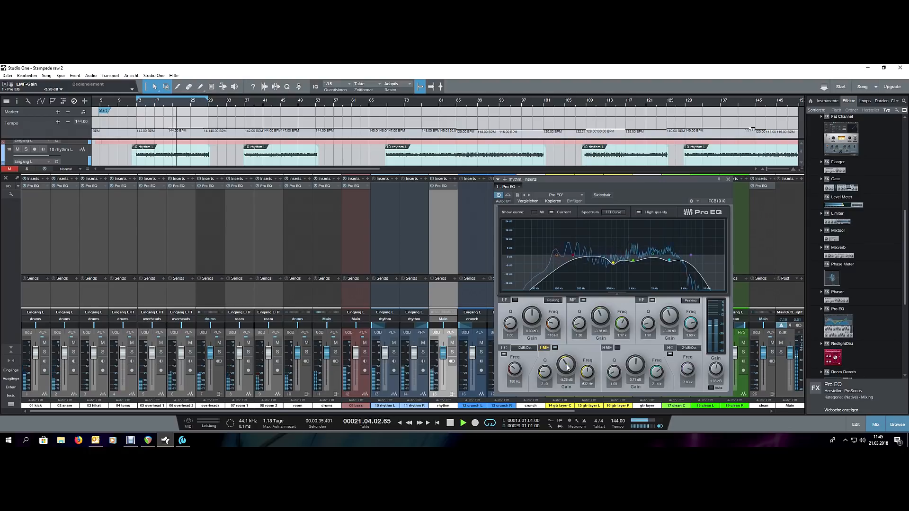
scroll(580, 325, up, 3)
scroll(600, 318, down, 4)
scroll(600, 319, up, 5)
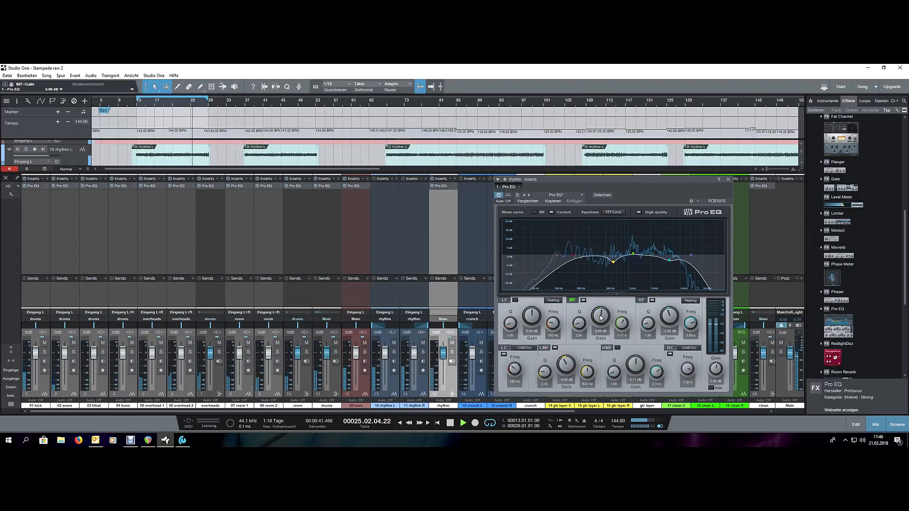
scroll(600, 319, down, 1)
scroll(635, 365, up, 6)
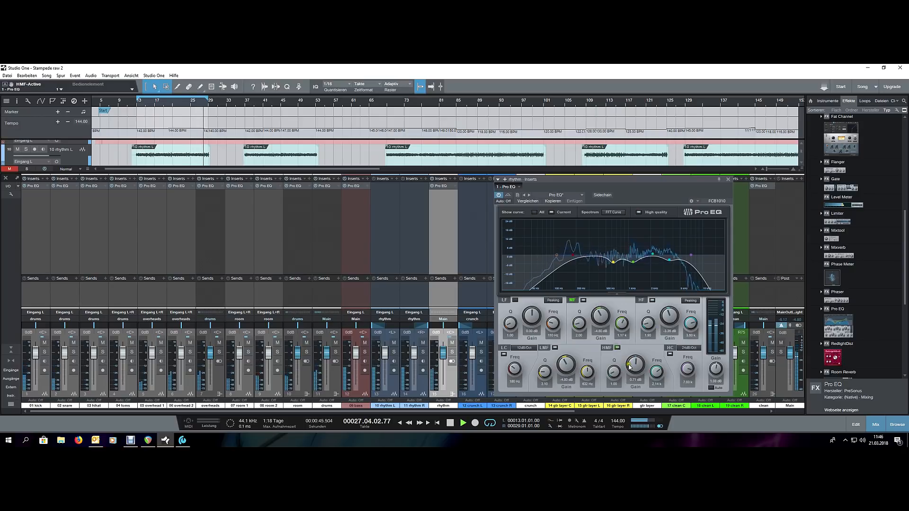
Step: Sweep a narrow high-mid boost, cut about 4.8 dB near 2.1 kHz instead, and raise the output gain to about 3.2 dB
scroll(614, 374, up, 4)
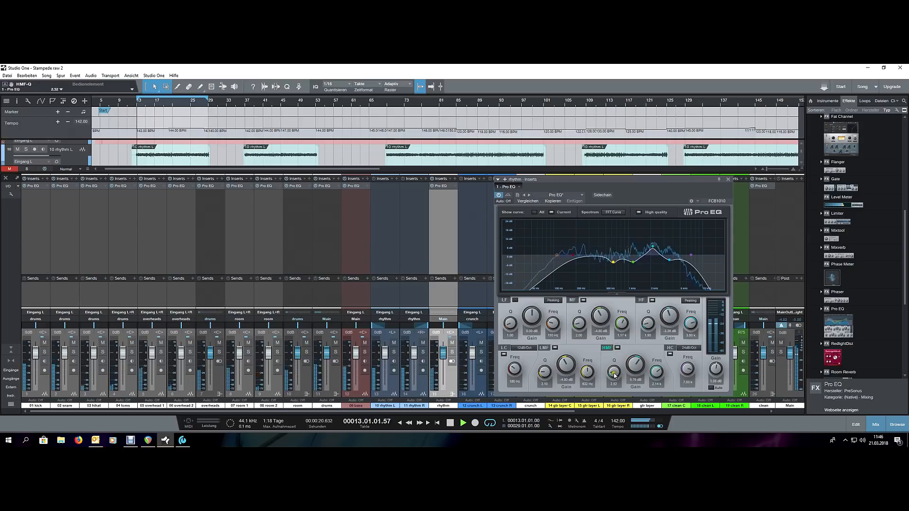
scroll(653, 374, down, 2)
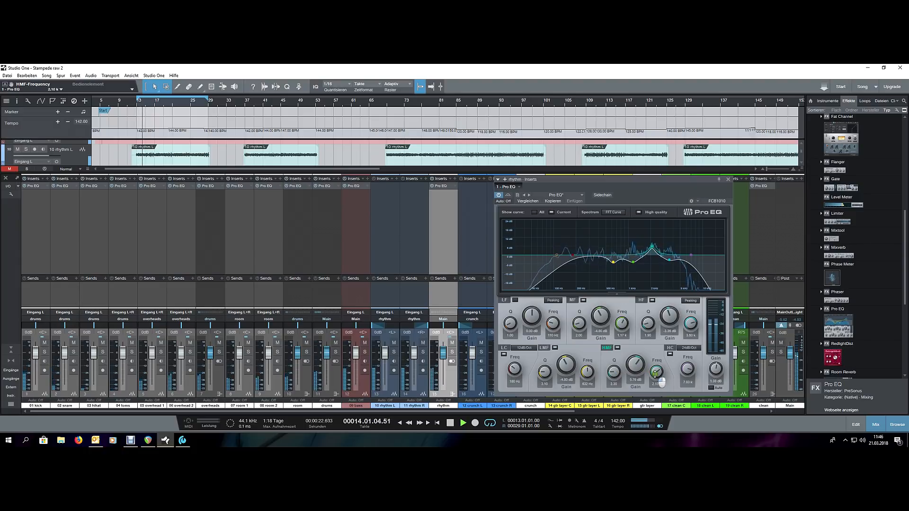
scroll(636, 367, down, 12)
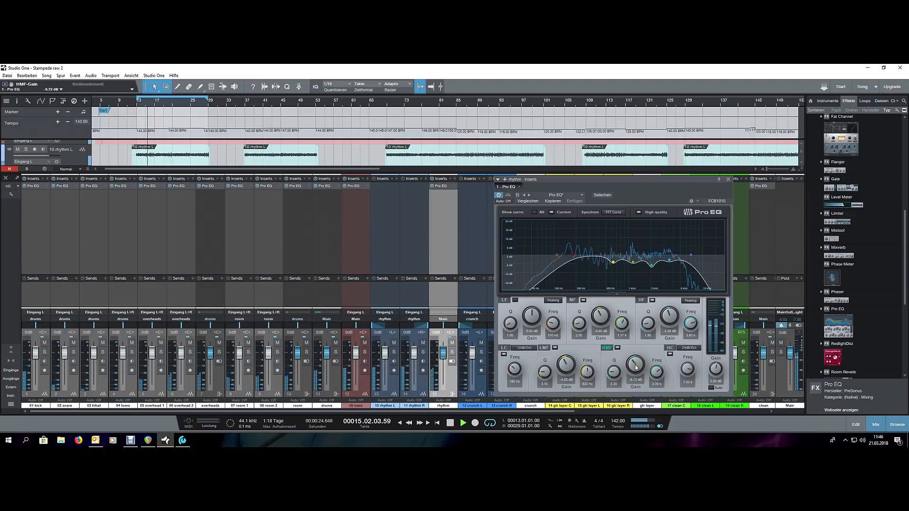
scroll(715, 375, up, 2)
scroll(715, 374, up, 1)
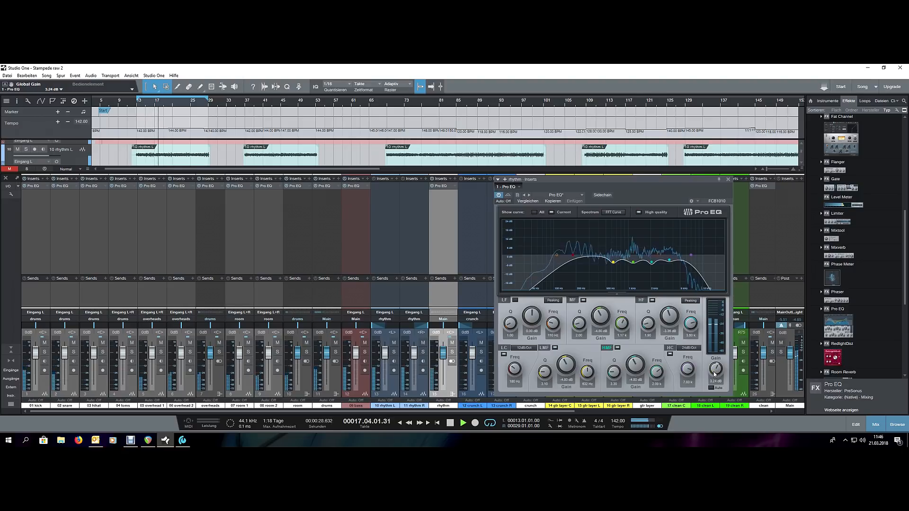
Step: Compare the rhythm bus EQ with bypass, set the high-band gain to about -3.8 dB and close the EQ
click(508, 195)
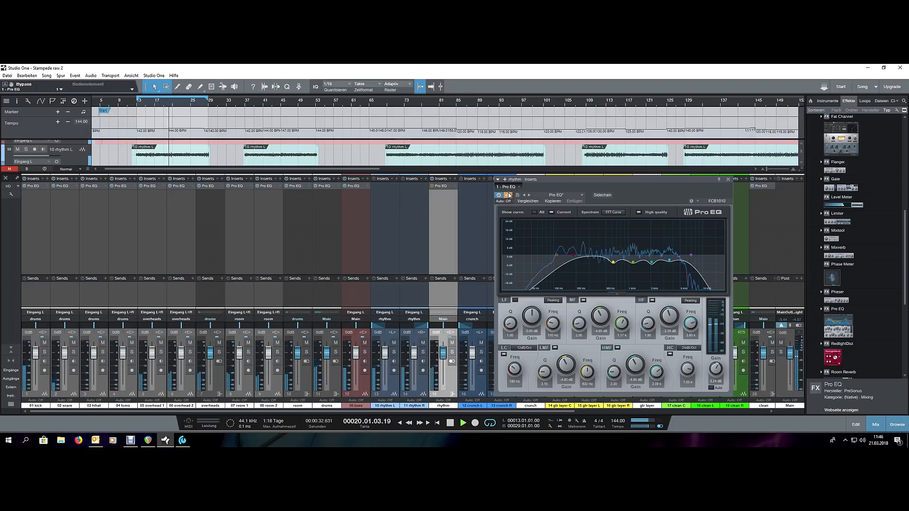
click(508, 195)
drag(669, 316, 670, 320)
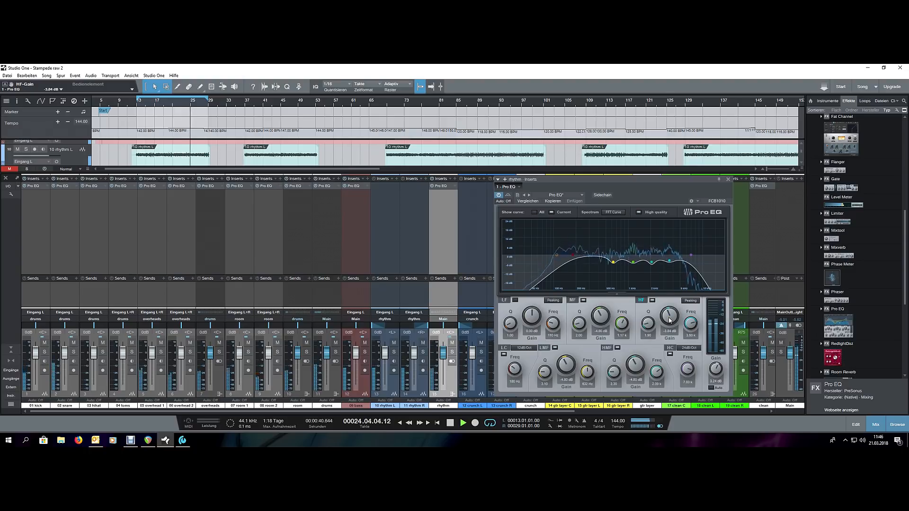
click(728, 179)
Step: Solo the rhythm bus, deepen its Pro EQ low-mid cut to about 7.9 dB, unsolo the bus and close the EQ
click(452, 355)
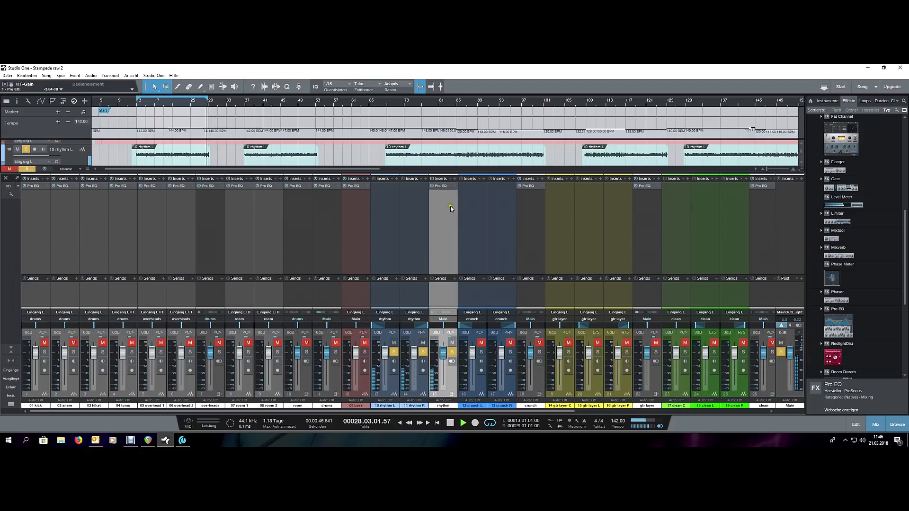
click(441, 186)
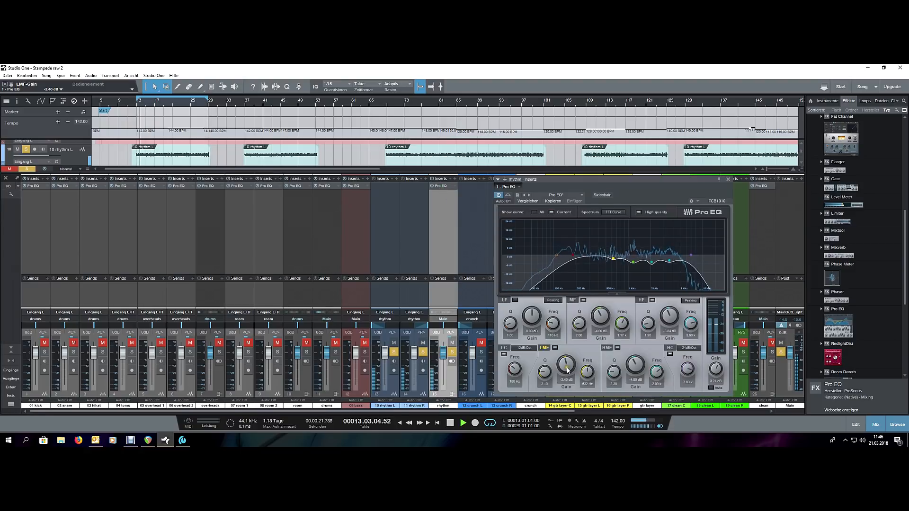
scroll(568, 371, down, 4)
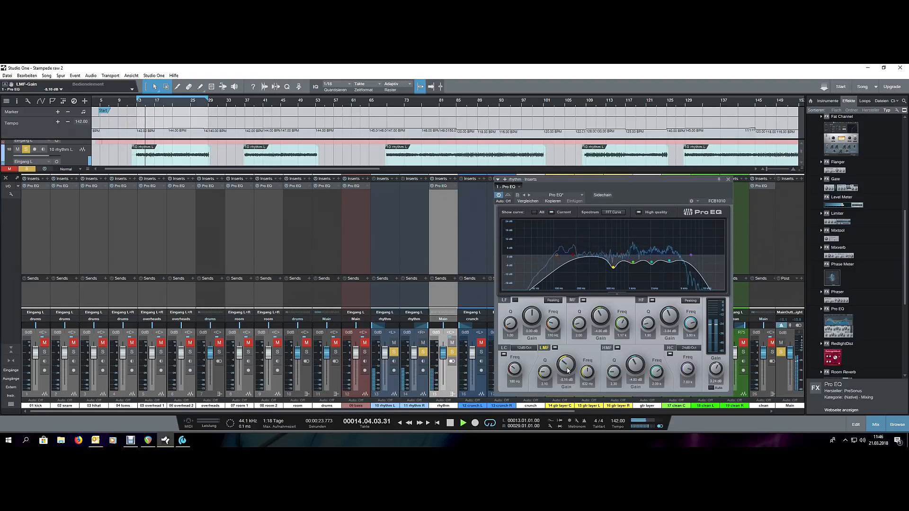
click(453, 352)
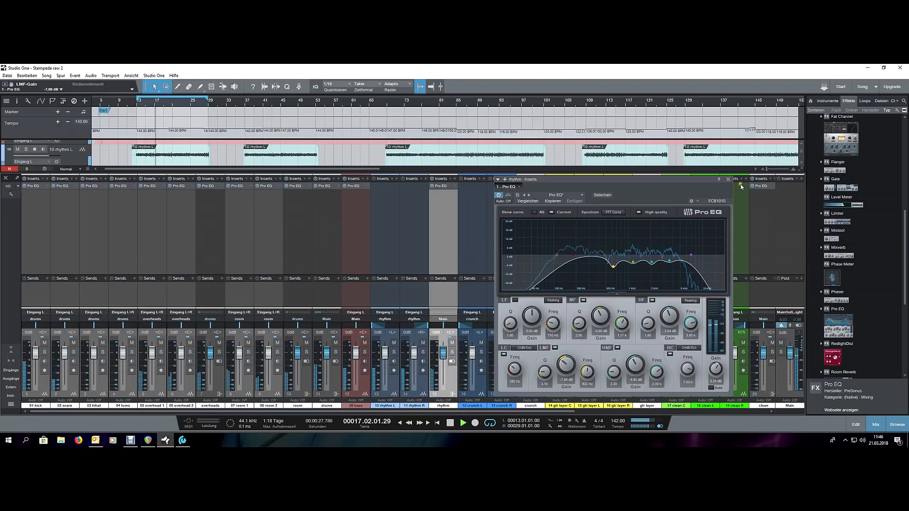
click(729, 181)
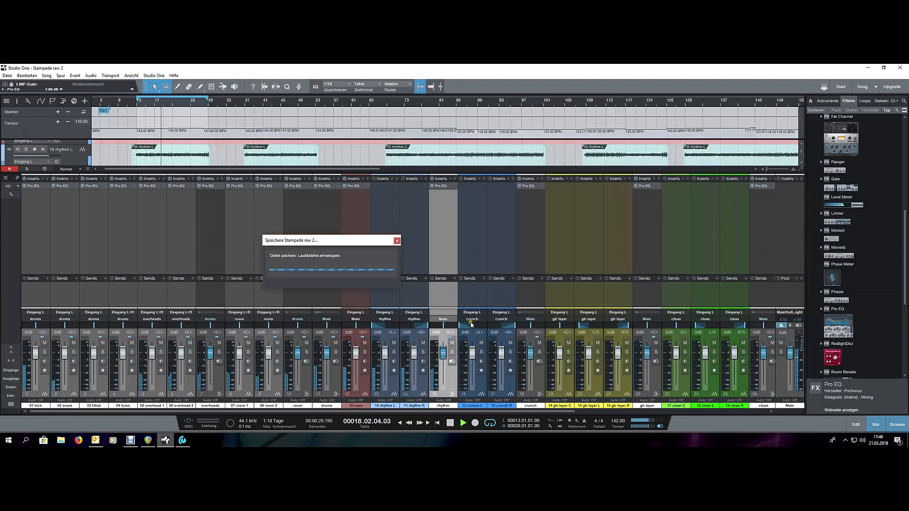
Step: Solo the 09 bass channel, open its Pro EQ and move the EQ window aside
click(365, 355)
key(space)
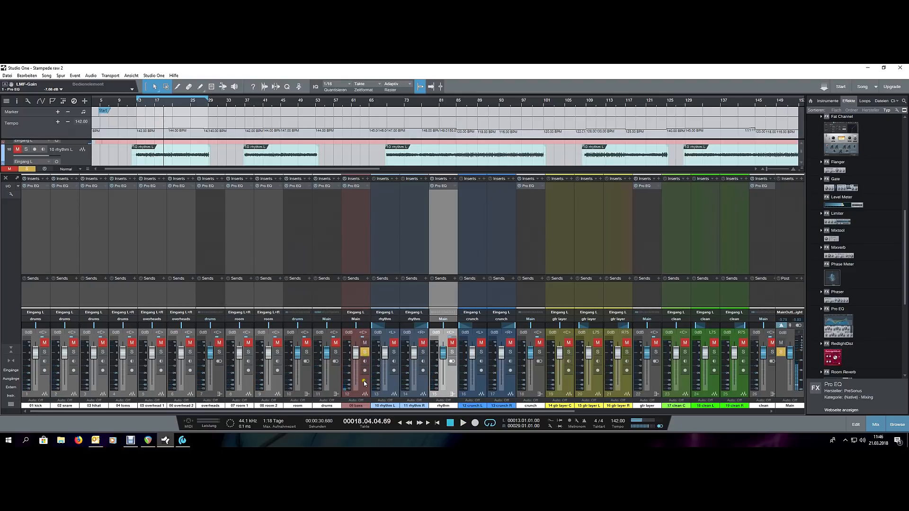
click(364, 381)
click(352, 187)
key(space)
drag(182, 176, 554, 196)
key(space)
Step: Enable the bass low cut at about 70 Hz with a 24 dB/Oct slope and start playback
click(422, 370)
click(442, 364)
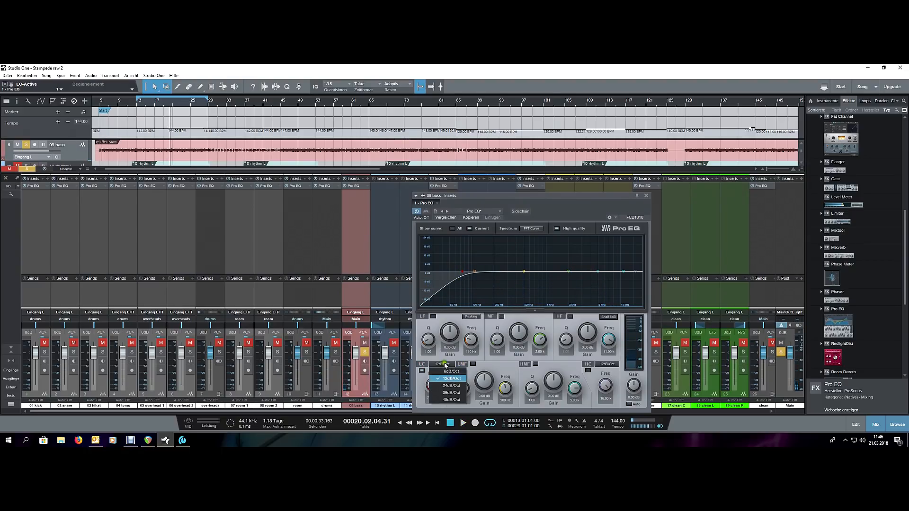
click(450, 386)
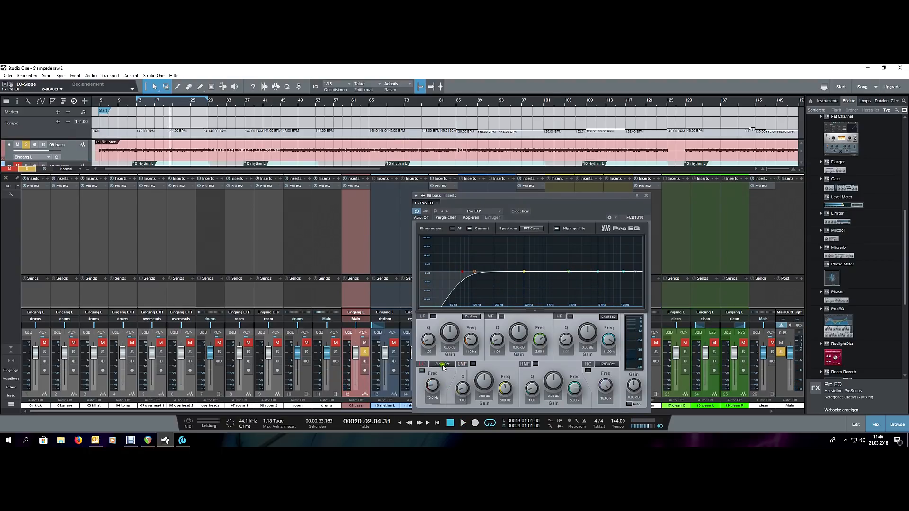
drag(432, 386, 433, 387)
key(space)
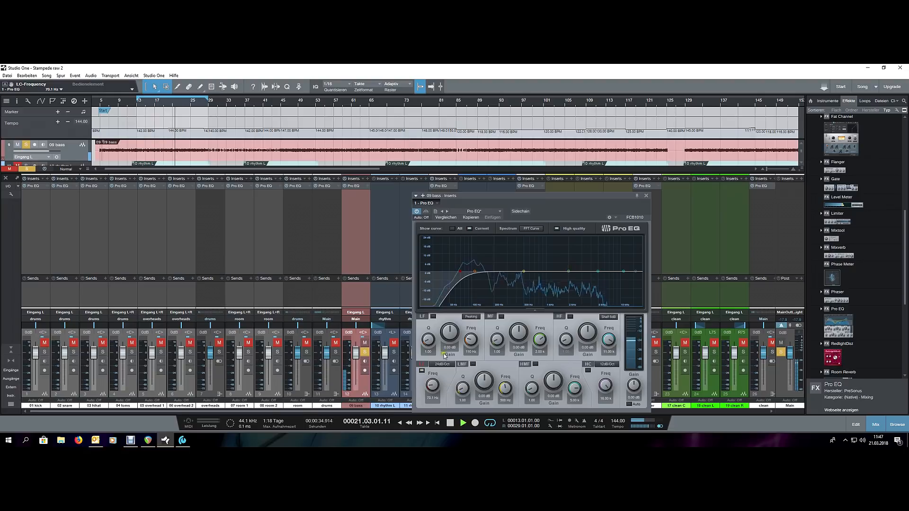
Step: Shape the bass with a low boost of about 4 dB, a low-mid cut of about 12.7 dB and a high cut near 4.8 kHz
drag(475, 278, 518, 293)
scroll(518, 293, down, 2)
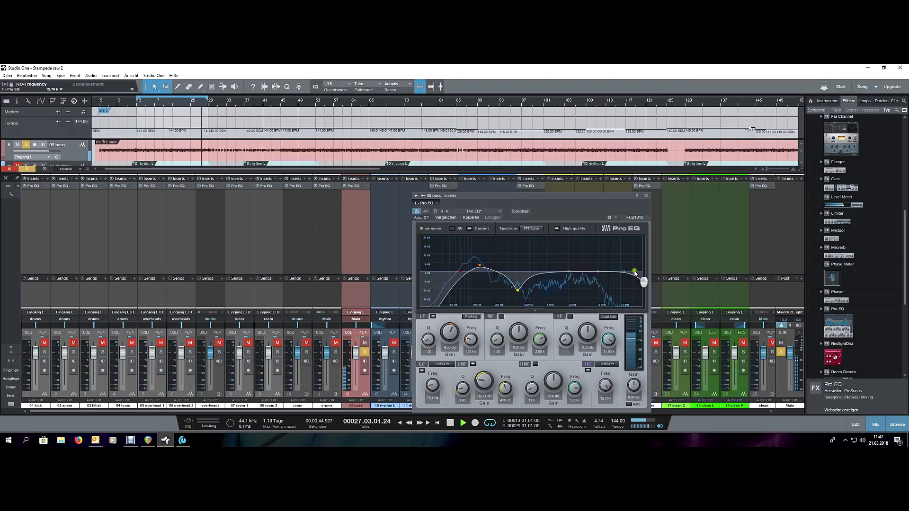
drag(600, 274, 597, 273)
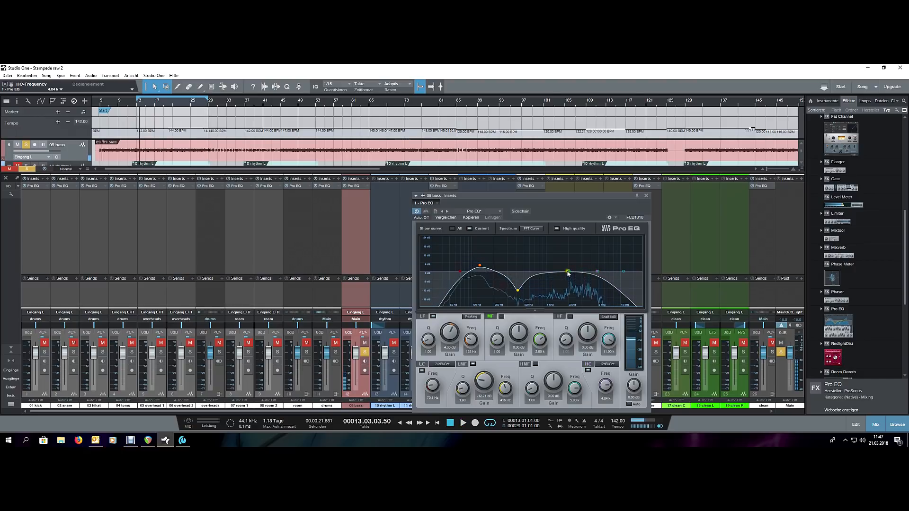
Step: Restart playback and boost the bass mids by about 10 dB near 970 Hz
key(space)
drag(546, 262, 546, 259)
scroll(545, 258, up, 3)
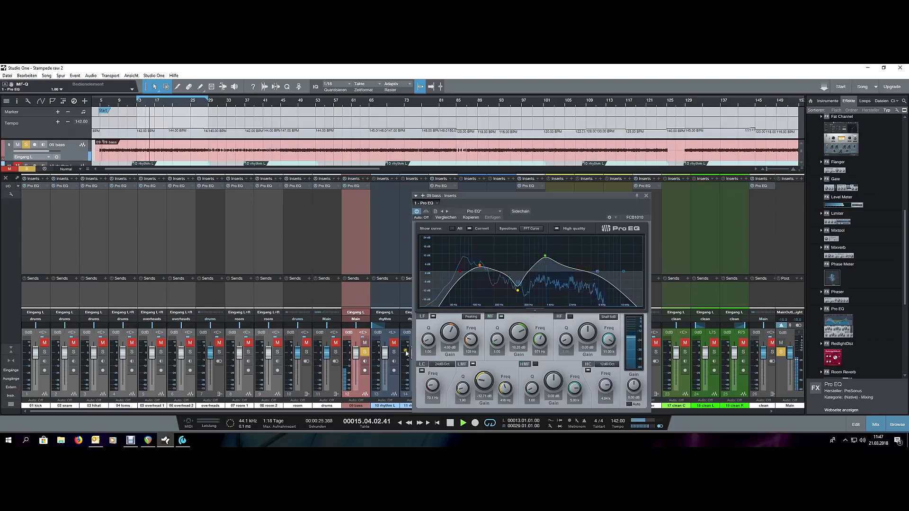
Step: Unsolo the bass, replay the full mix, widen the mid boost around 1 kHz and narrow the low-mid cut at about 14 dB
click(365, 352)
key(space)
key(space)
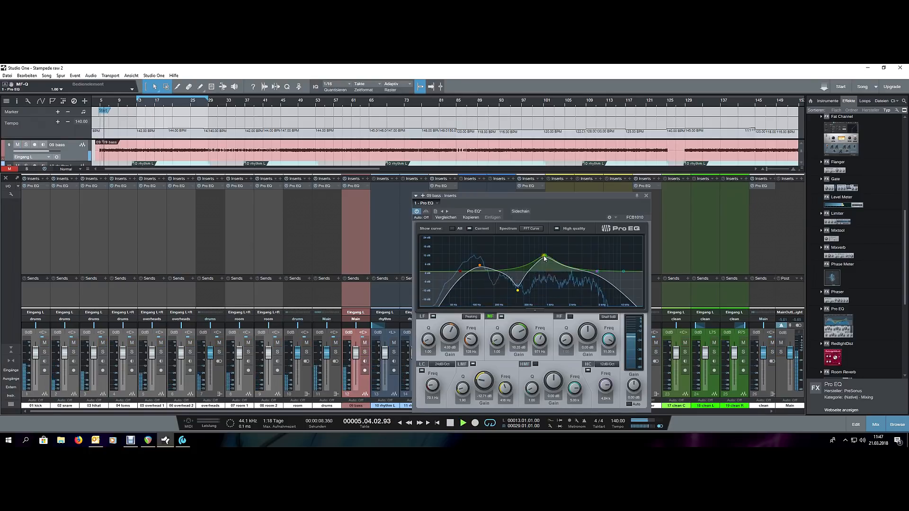
drag(544, 259, 547, 258)
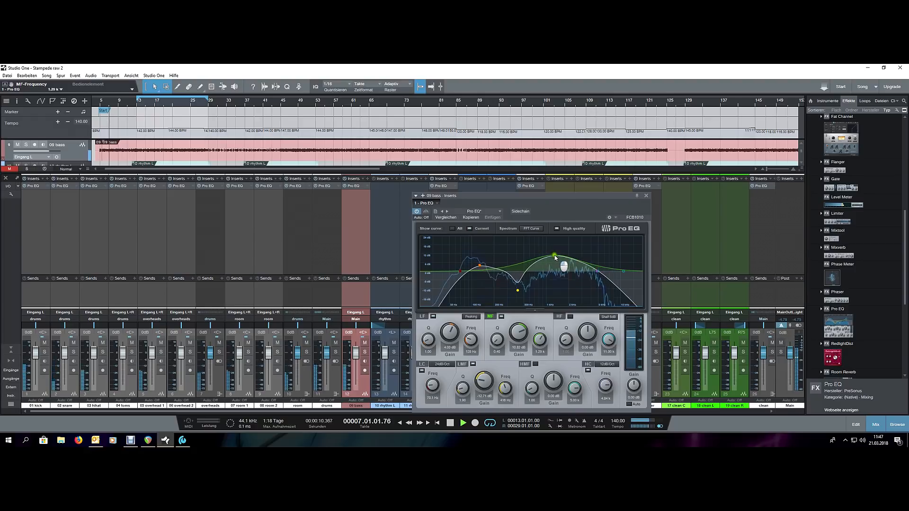
drag(481, 387, 483, 387)
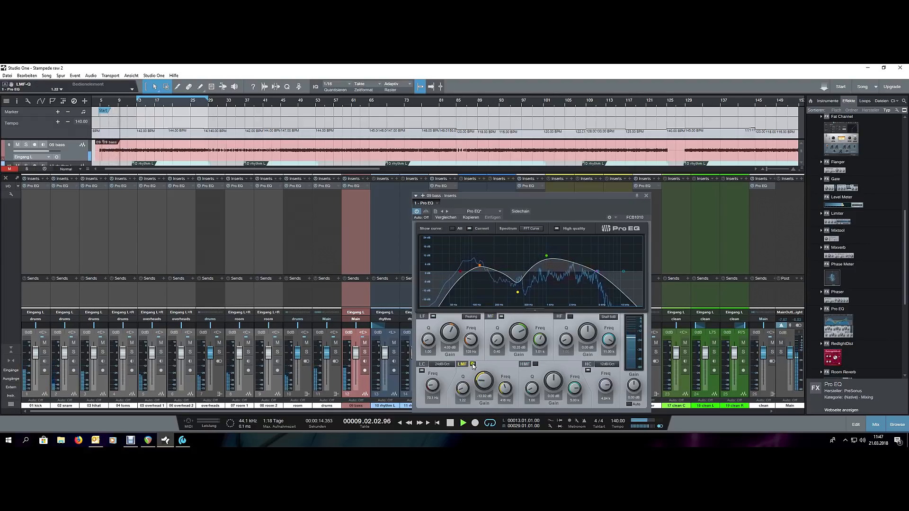
Step: Compare the bass EQ with bypass in the full mix and trim its mid boost to about 10.1 dB
click(472, 364)
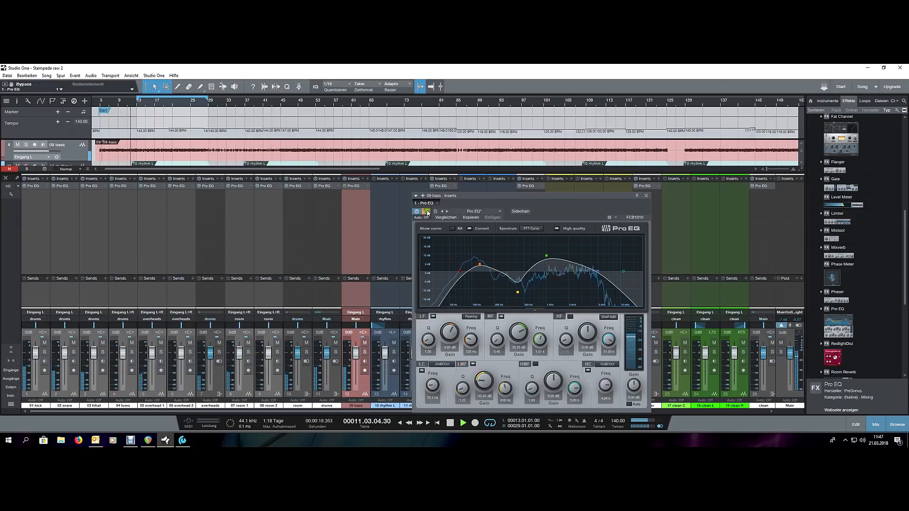
key(space)
key(space)
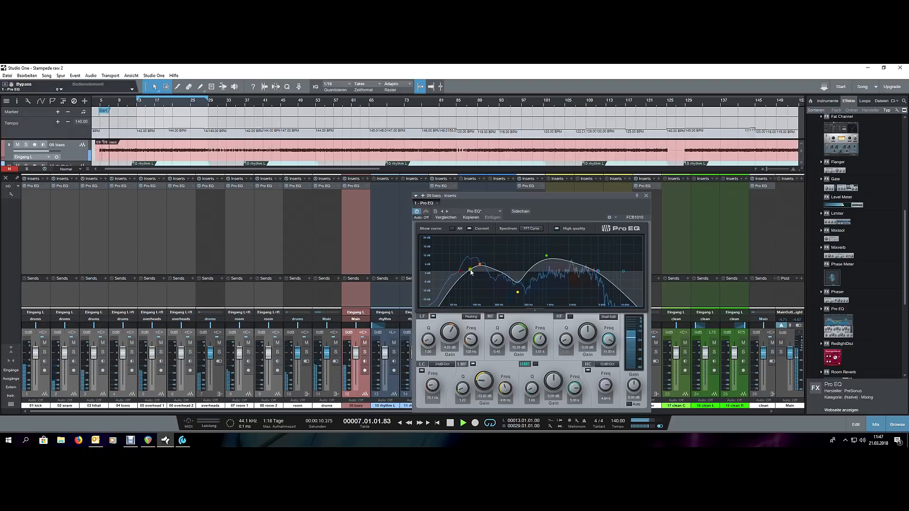
scroll(525, 337, down, 1)
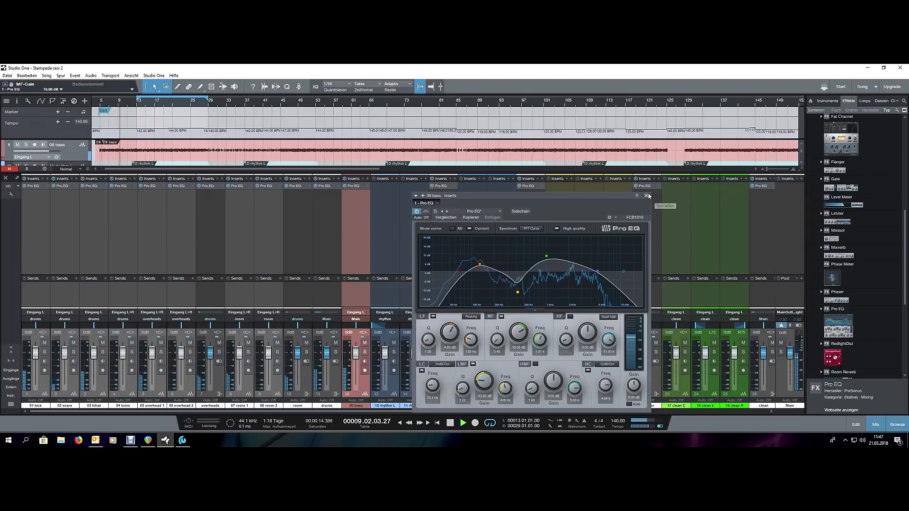
Step: Set the bass EQ's high cut to 24 dB/Oct near 6.2 kHz, close the EQ and stop playback
click(607, 364)
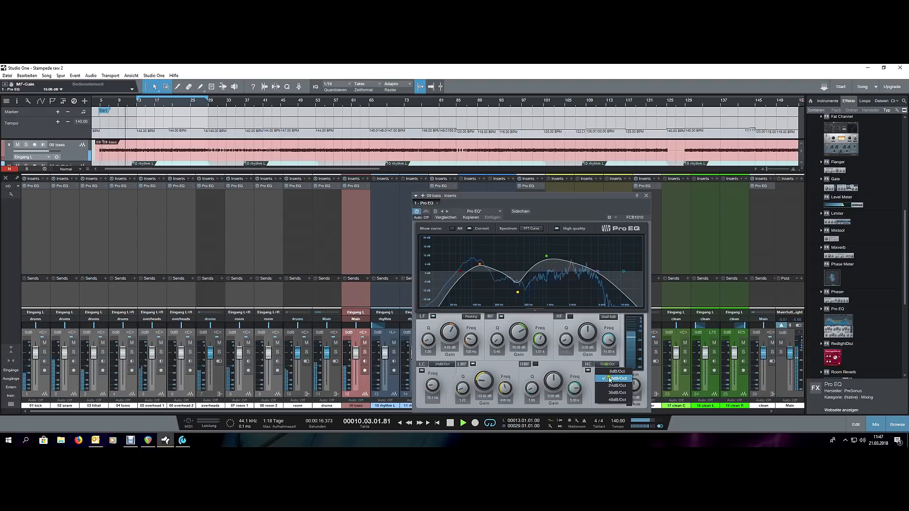
click(610, 386)
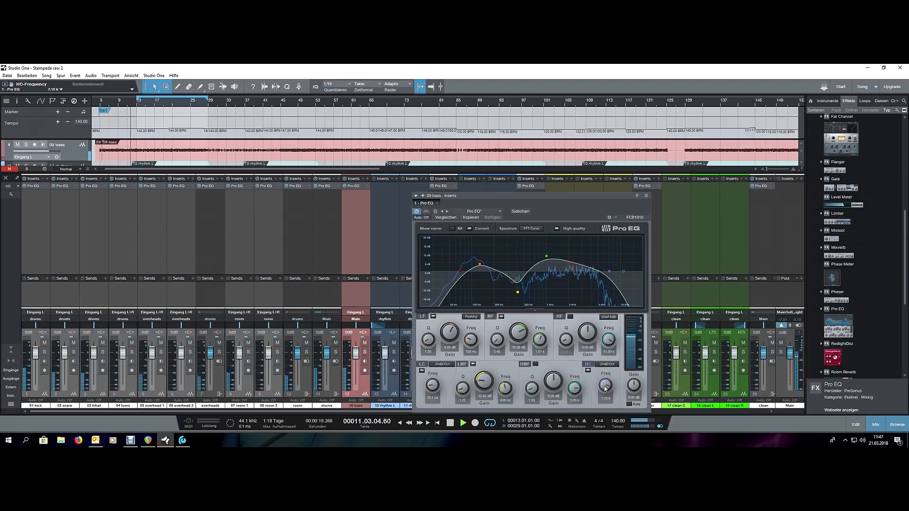
click(647, 195)
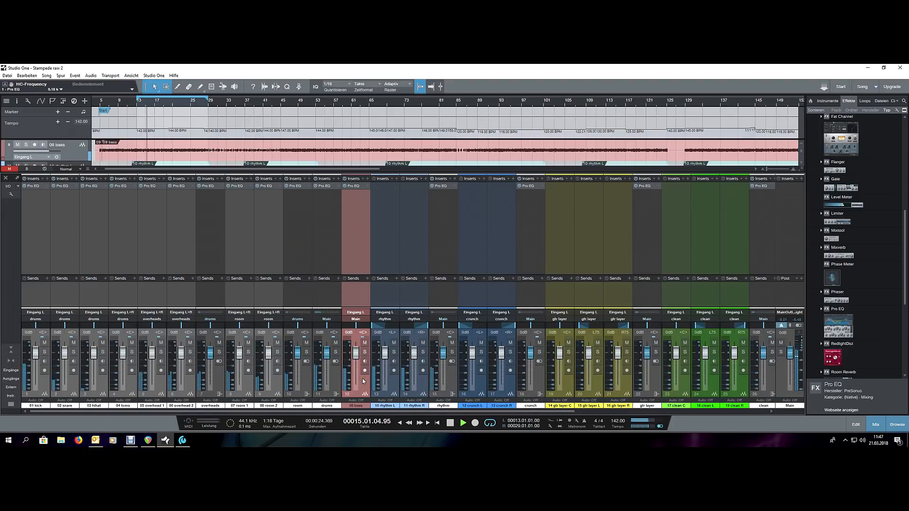
key(space)
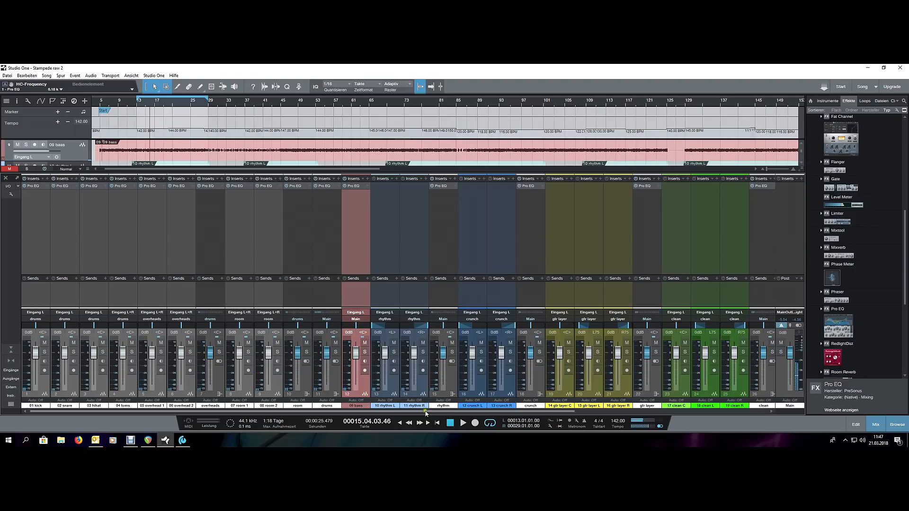
Step: Find the Compressor among the effects and insert it after the Pro EQ on the 01 kick channel
click(67, 263)
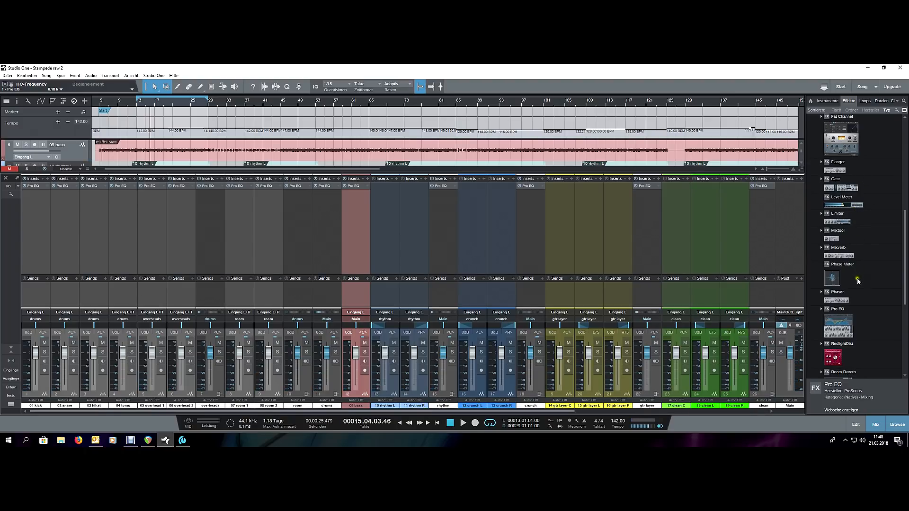
scroll(859, 281, down, 2)
scroll(857, 283, up, 6)
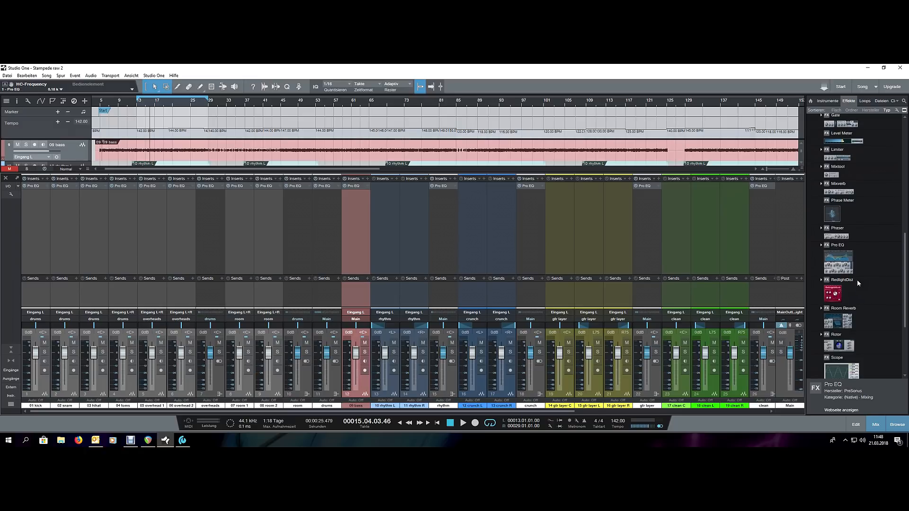
click(858, 256)
scroll(858, 257, up, 6)
drag(843, 209, 43, 210)
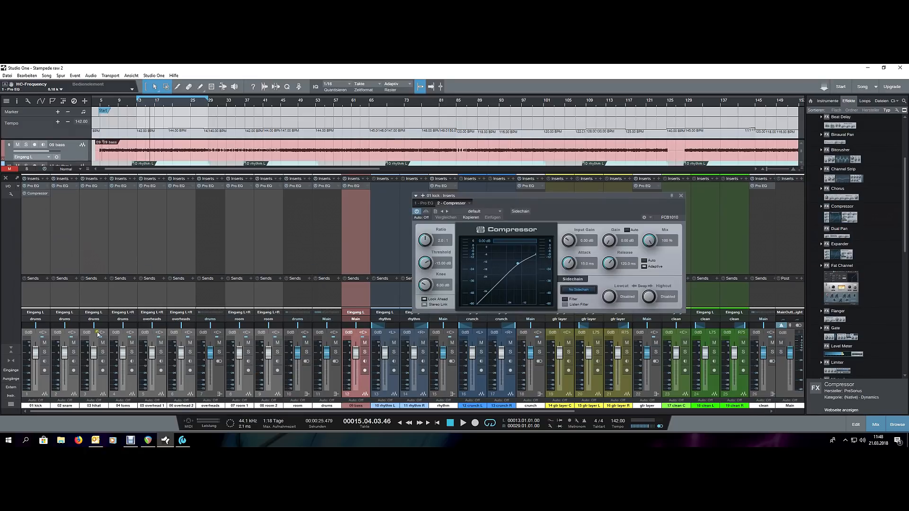
Step: Solo the kick and set its compressor to a 4.2:1 ratio, a threshold of about -20 dB, and new knee, attack and release values
click(44, 353)
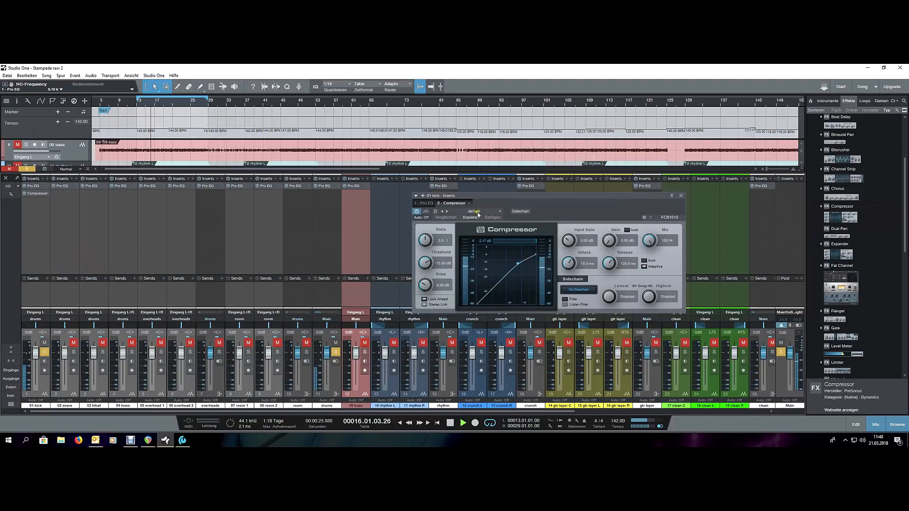
drag(426, 285, 425, 287)
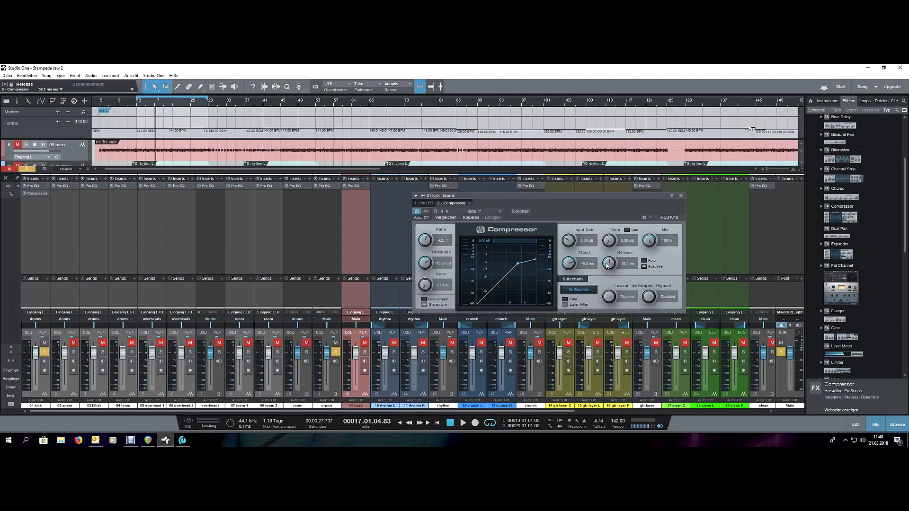
key(space)
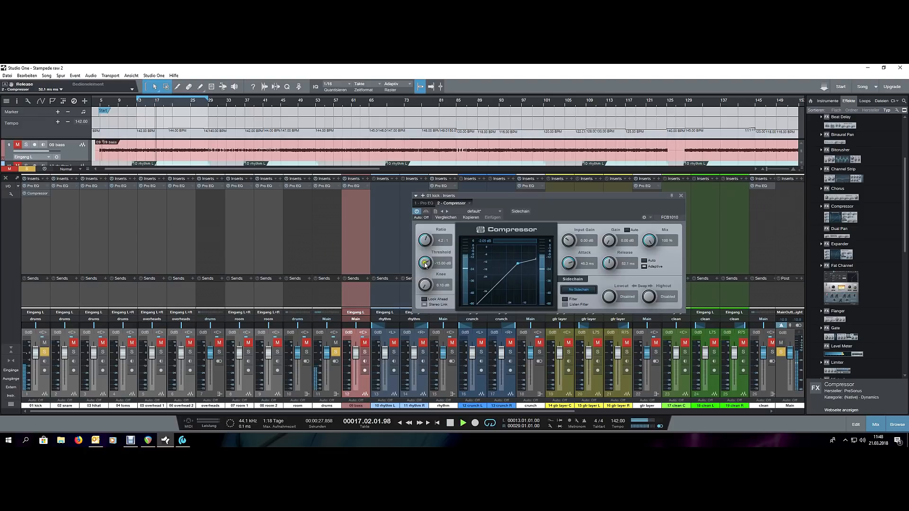
drag(425, 261, 426, 265)
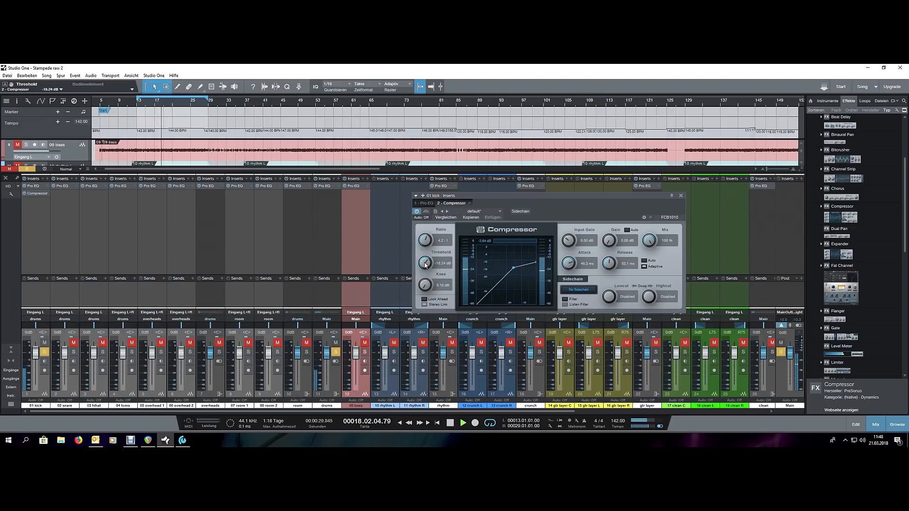
scroll(425, 264, down, 3)
Step: Compare the kick compressor with bypass while tuning its threshold to about -18.2 dB and its makeup gain to about 1.9 dB
click(428, 212)
click(428, 213)
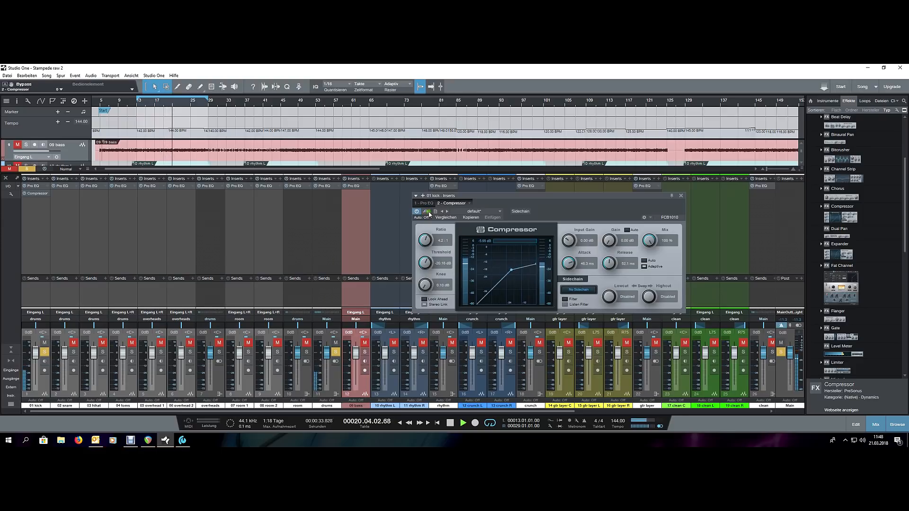
scroll(425, 263, down, 1)
scroll(610, 241, up, 2)
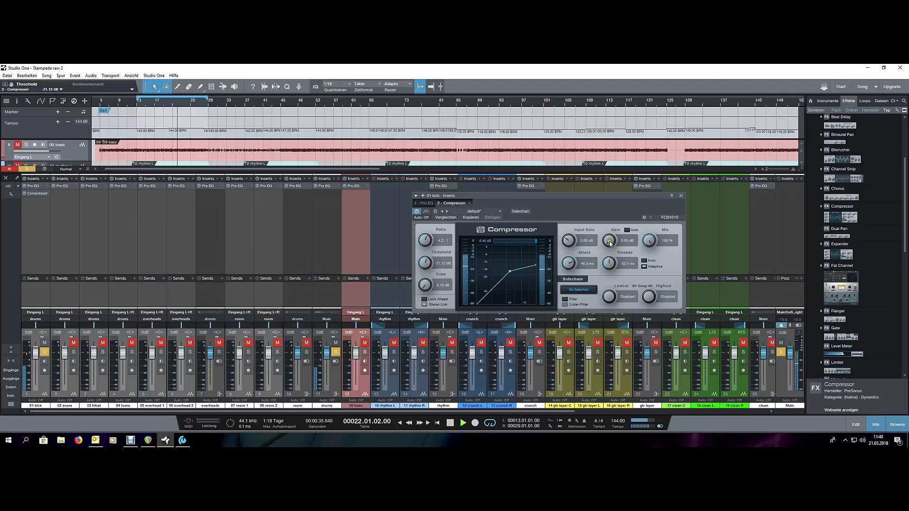
scroll(610, 242, up, 2)
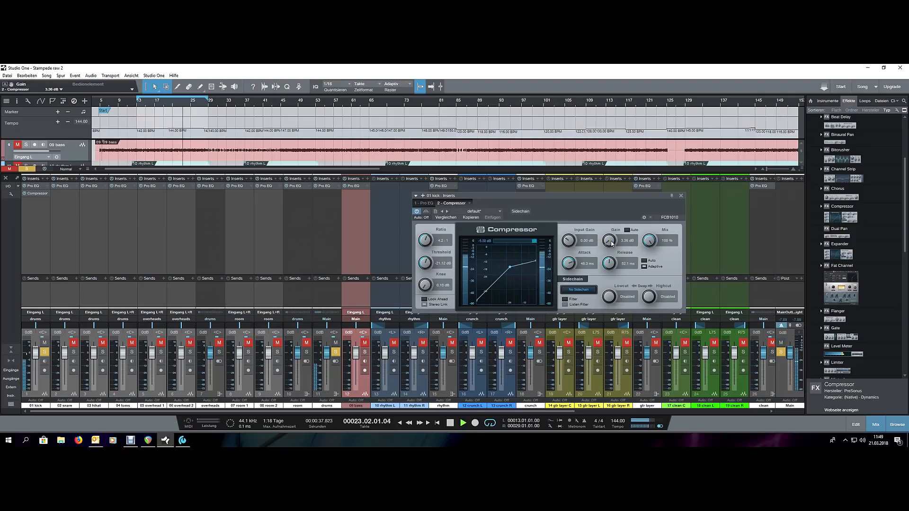
click(428, 212)
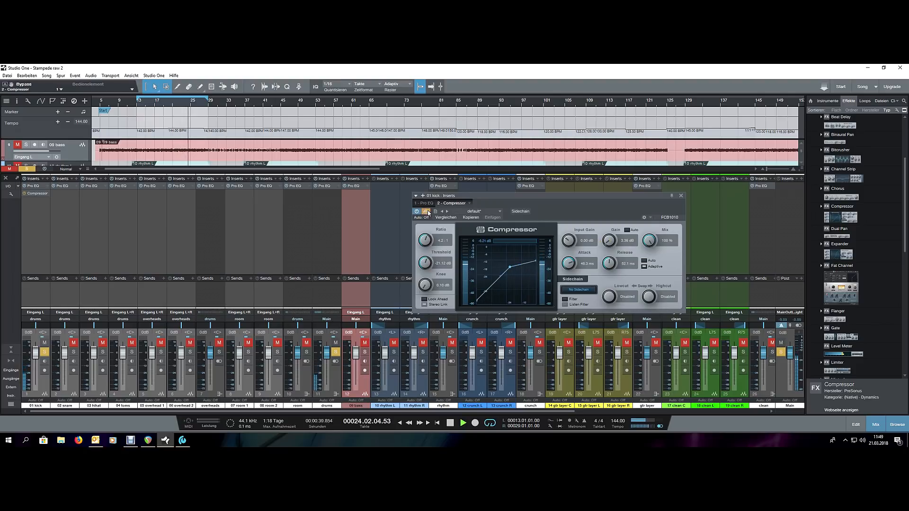
click(428, 211)
scroll(610, 241, down, 1)
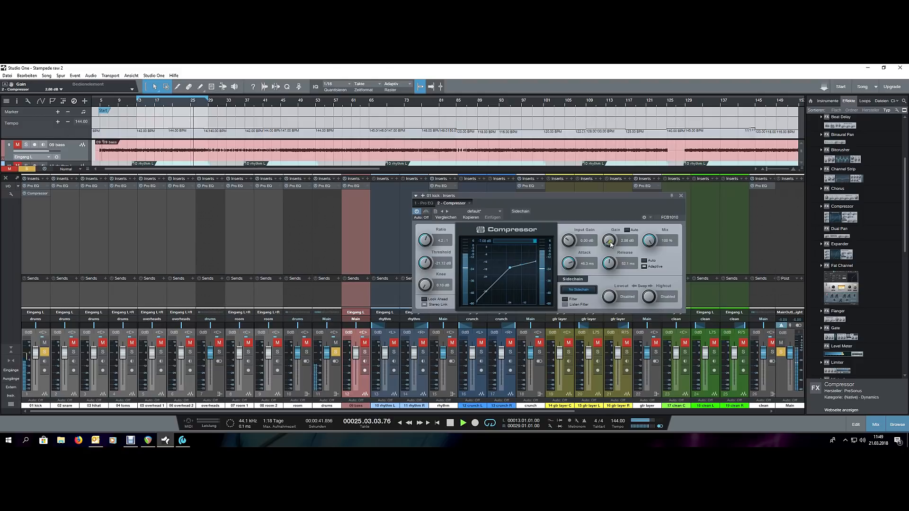
click(429, 212)
click(429, 213)
scroll(424, 267, up, 2)
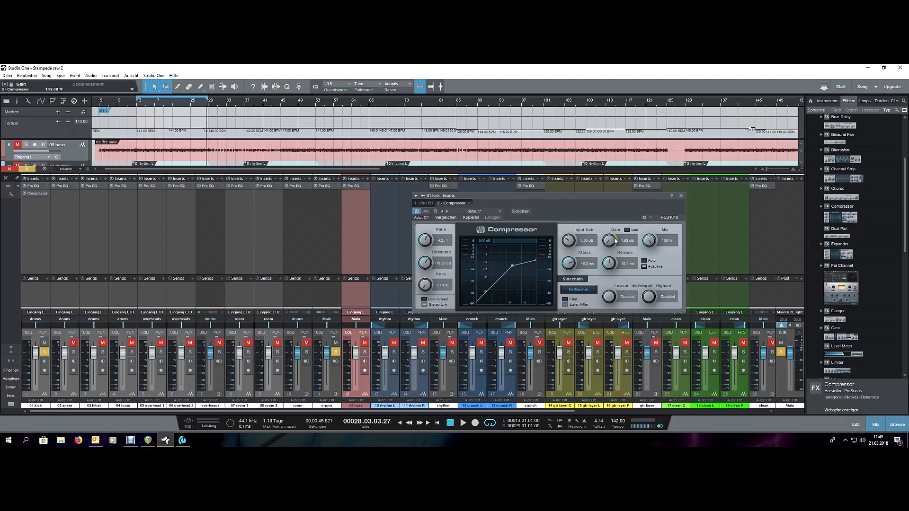
Step: Replay the kick, check its compressor against bypass and unsolo the channel to hear the full mix
key(space)
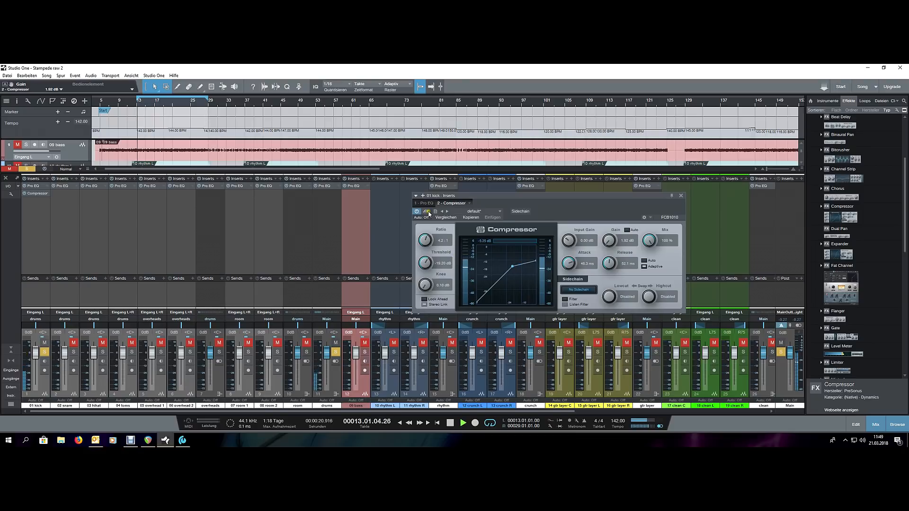
click(428, 211)
click(42, 353)
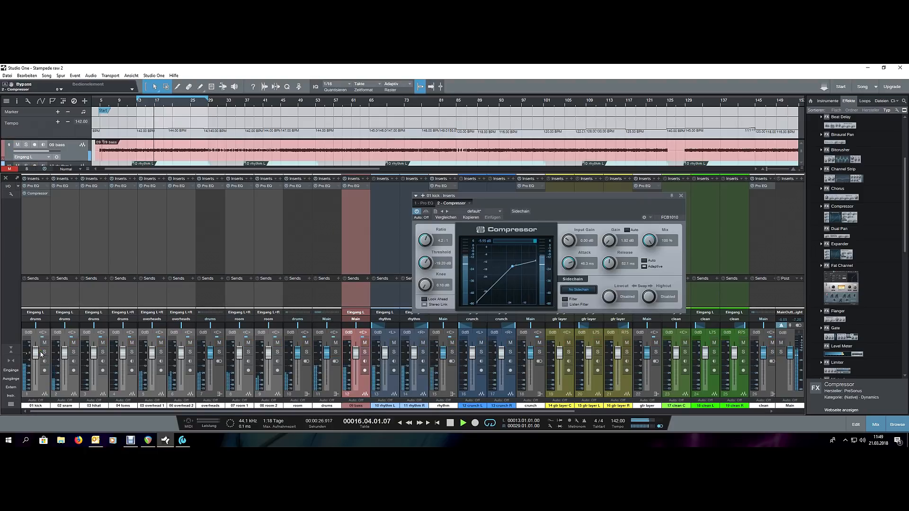
Step: Open the kick's Pro EQ and add a high-mid boost of about 5.1 dB near 4.2 kHz
click(34, 186)
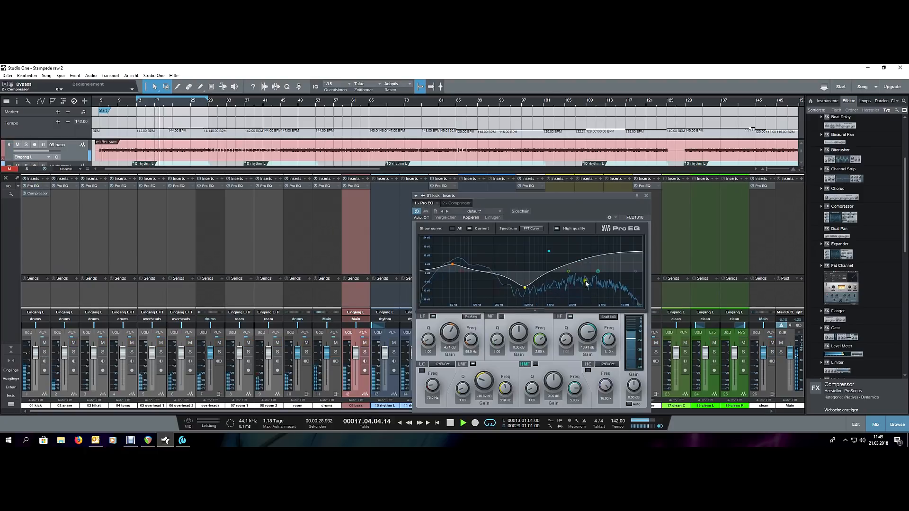
drag(586, 282, 584, 264)
click(569, 271)
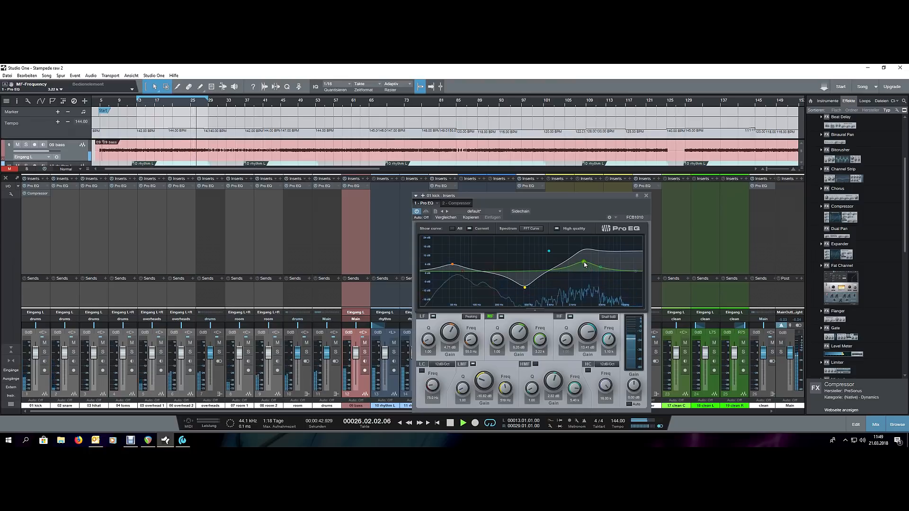
mouse_move(584, 262)
mouse_down()
mouse_move(598, 254)
mouse_move(563, 270)
mouse_move(600, 264)
mouse_move(592, 262)
mouse_up()
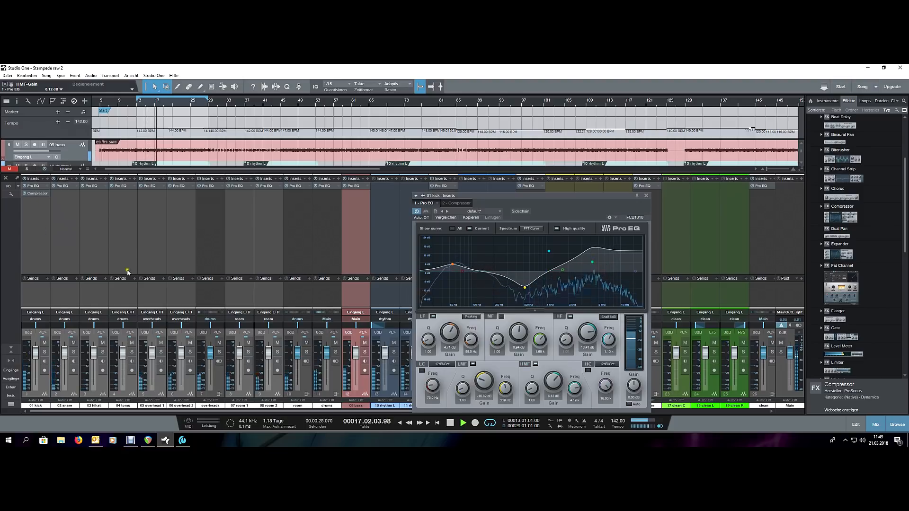
Step: Enable a 24 dB/Oct low cut in the kick's EQ, raise its low boost to about 5.3 dB and close the EQ
click(422, 371)
drag(435, 378, 435, 385)
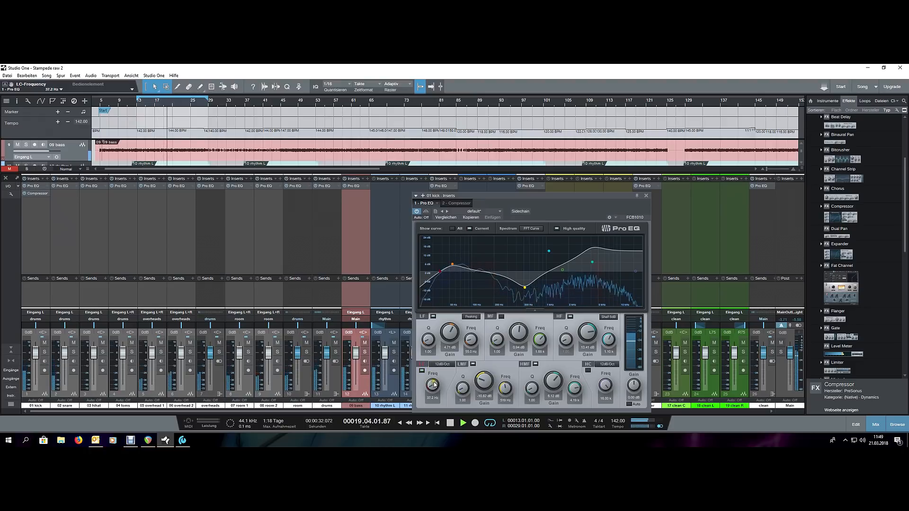
click(442, 364)
click(438, 382)
drag(438, 383, 438, 384)
drag(450, 334, 451, 333)
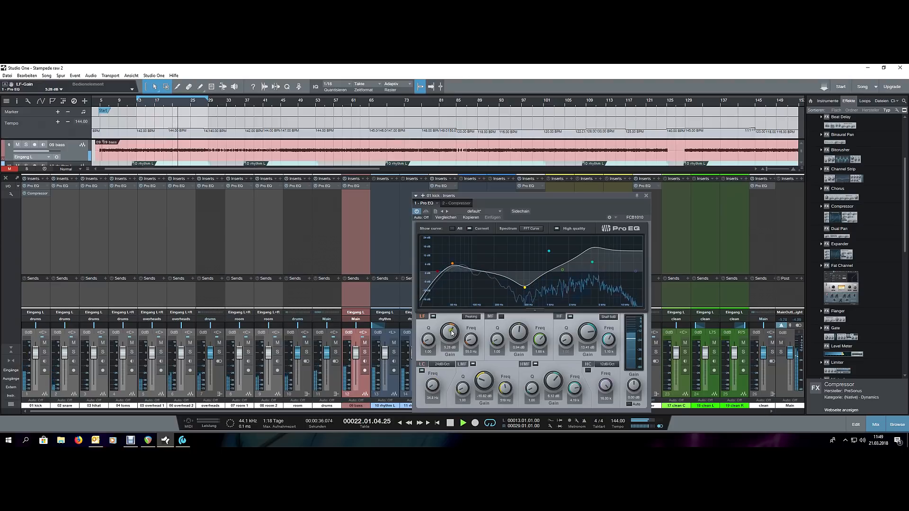
click(648, 196)
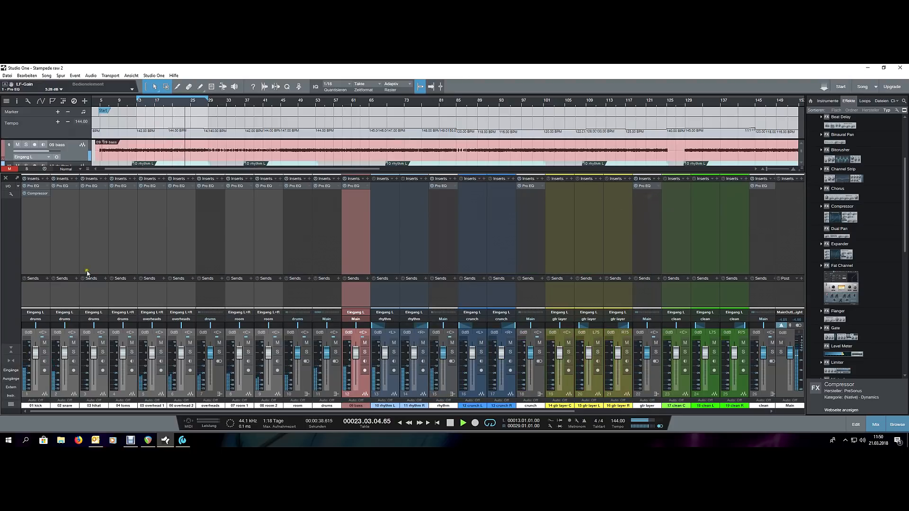
Step: Open the kick's compressor and check its gain reduction with the kick soloed and in the full mix
click(32, 195)
click(44, 352)
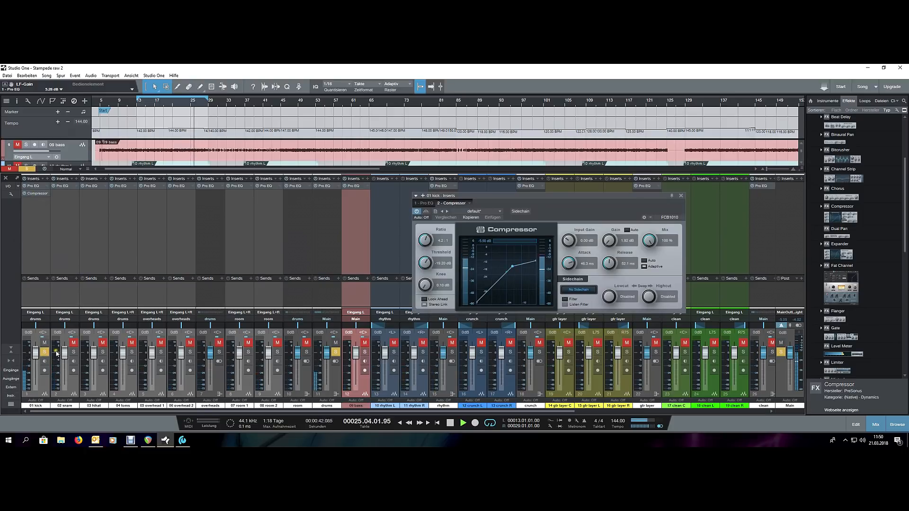
click(45, 354)
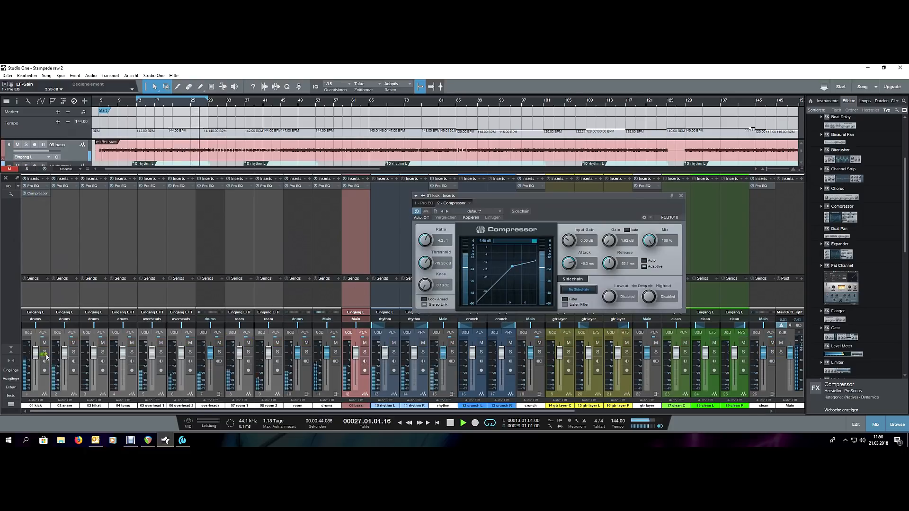
click(680, 195)
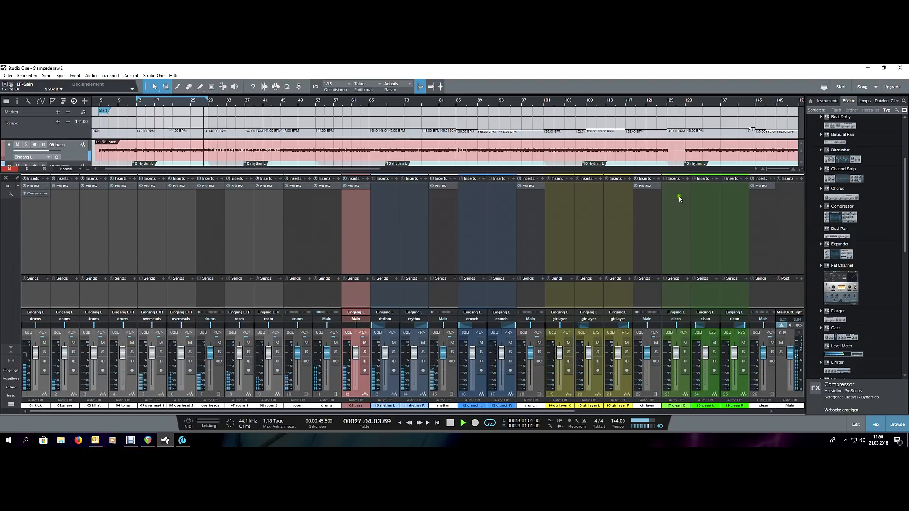
Step: Solo the 02 snare channel and copy the kick's compressor onto its inserts
click(77, 379)
click(73, 352)
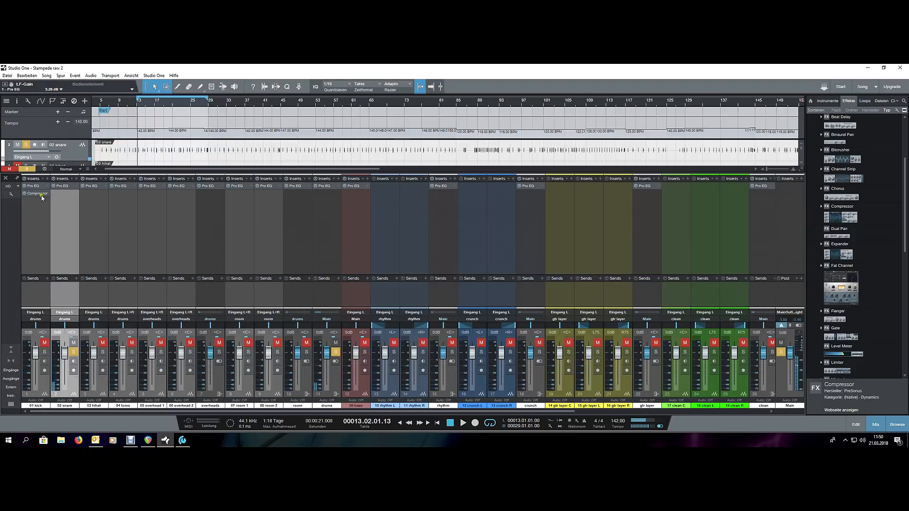
drag(59, 199, 59, 200)
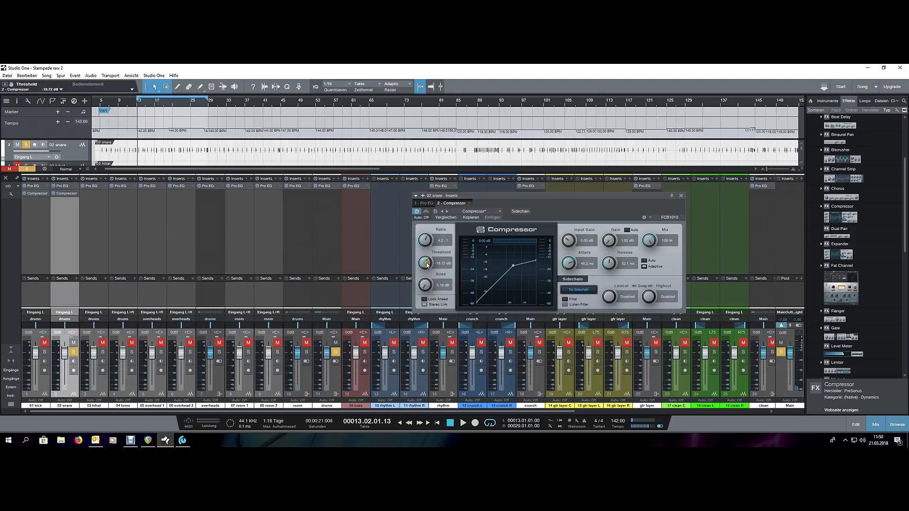
Step: Play the soloed snare, shorten its compressor's attack and set the threshold to about -13.4 dB
key(space)
scroll(572, 265, down, 3)
drag(573, 264, 572, 262)
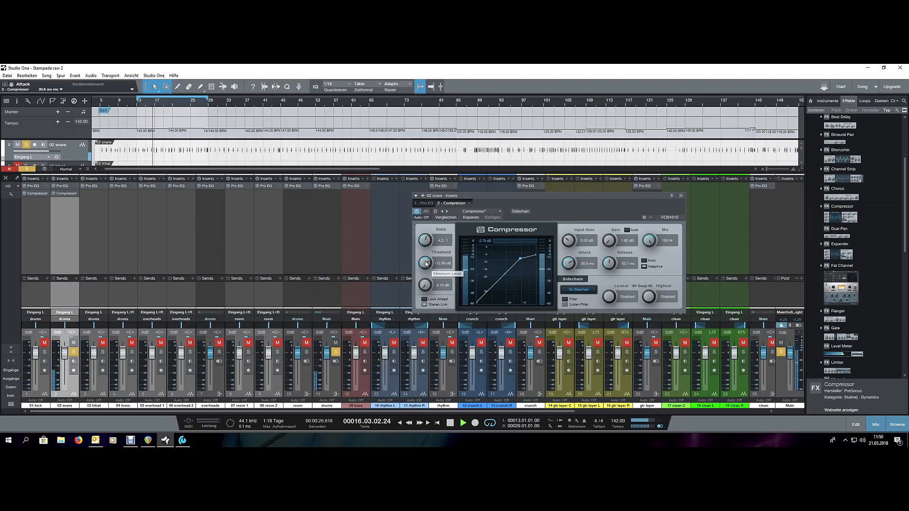
drag(426, 264, 426, 265)
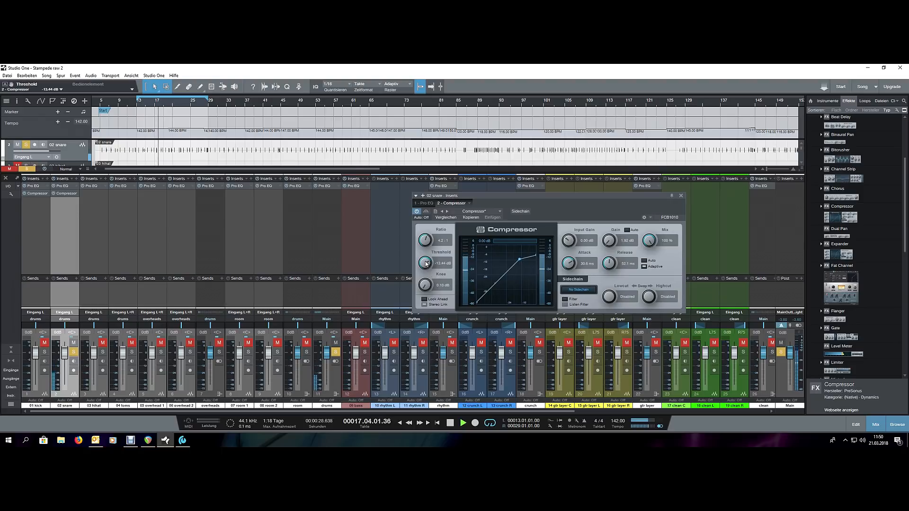
Step: Compare the snare compressor with bypass and set its threshold to about -15.4 dB
click(427, 213)
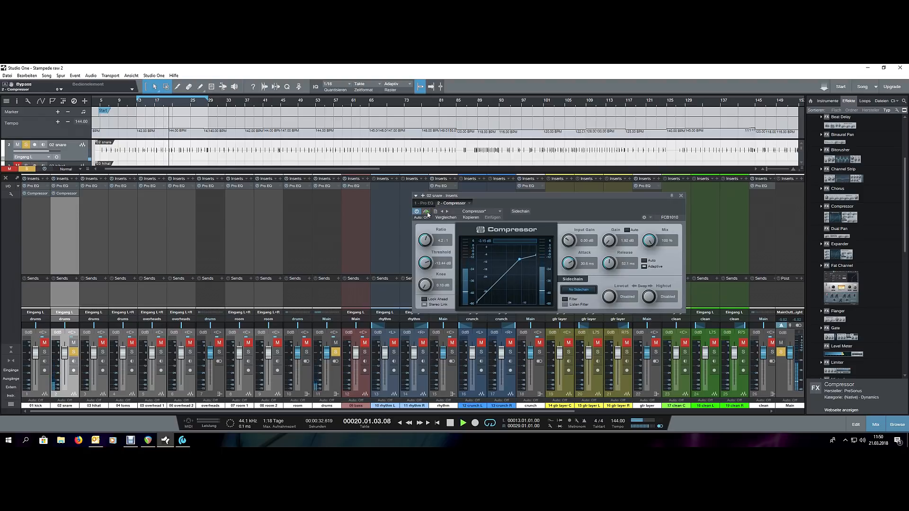
click(427, 213)
scroll(425, 263, down, 4)
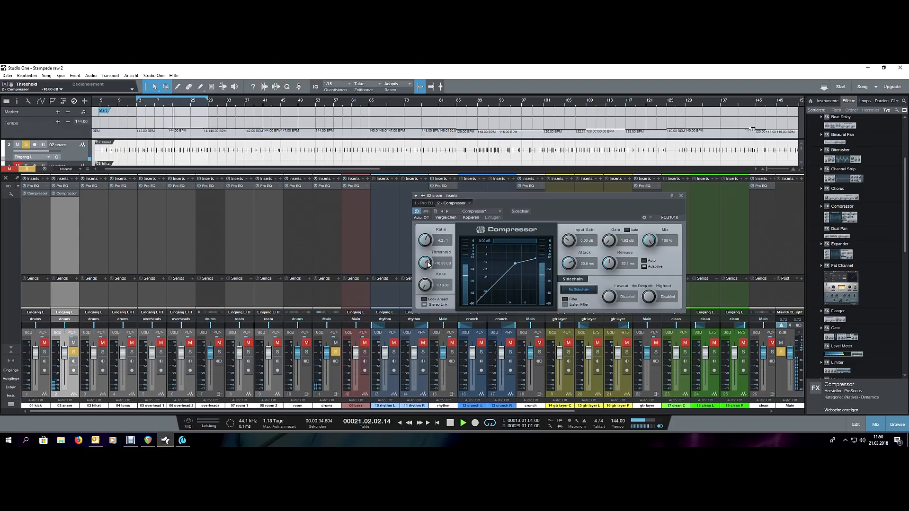
scroll(428, 265, up, 6)
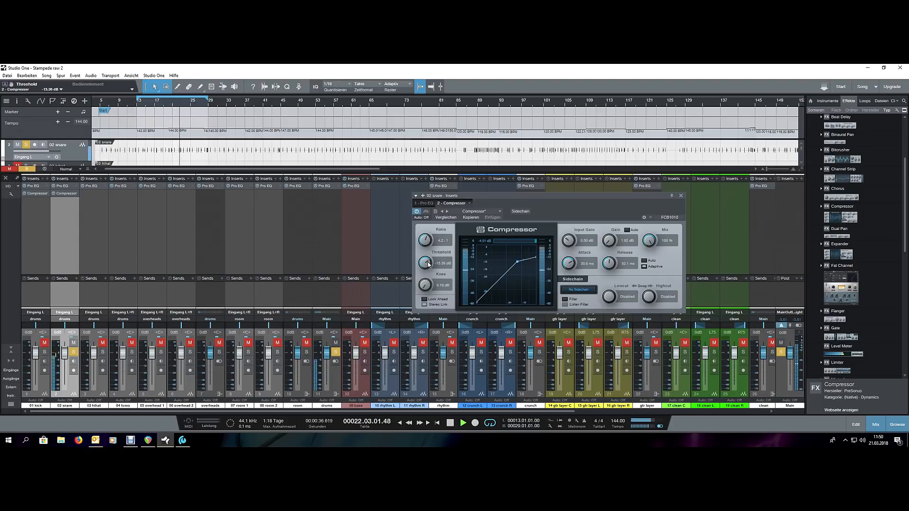
Step: Set the snare compressor's threshold to about -13.4 dB, compare it with bypass and close the plug-in window
scroll(428, 264, down, 1)
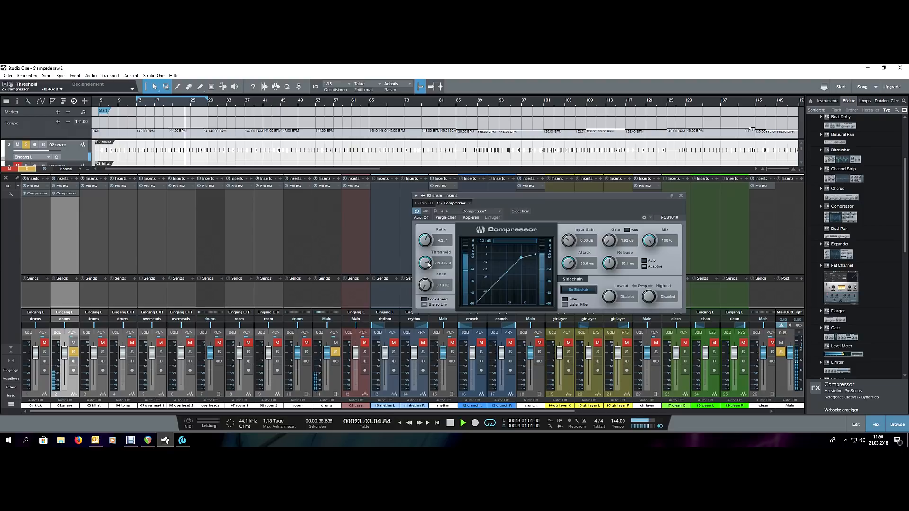
scroll(430, 261, down, 1)
click(427, 211)
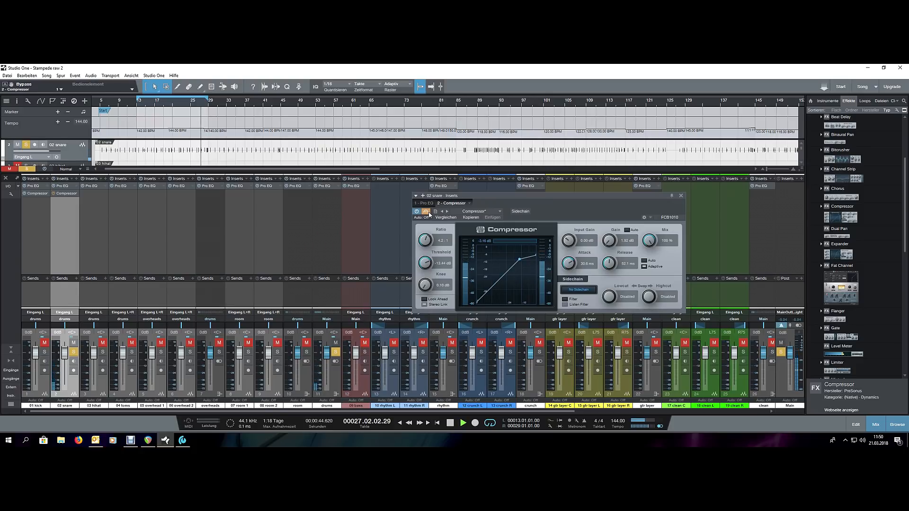
click(427, 212)
click(417, 212)
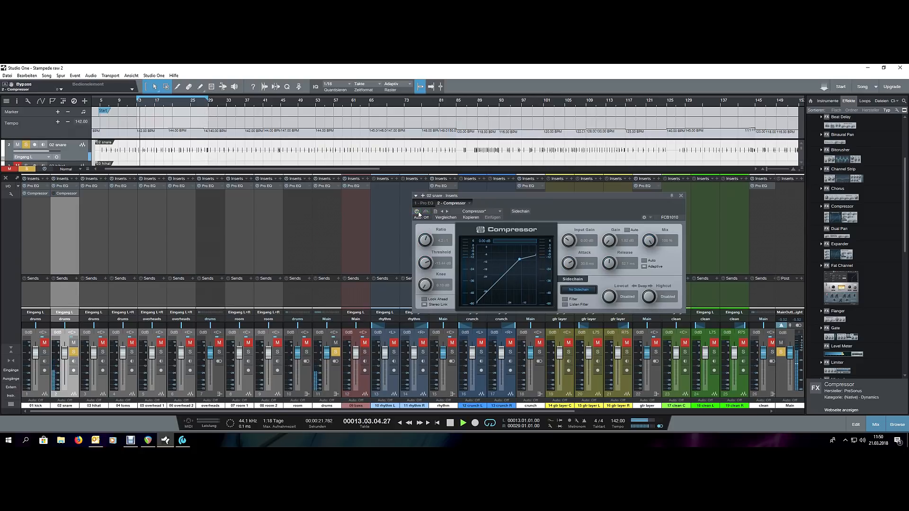
click(418, 212)
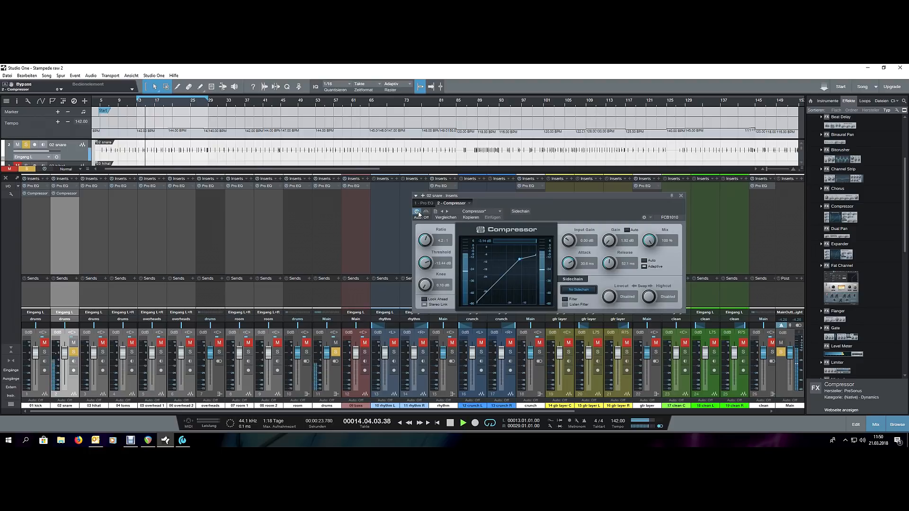
key(space)
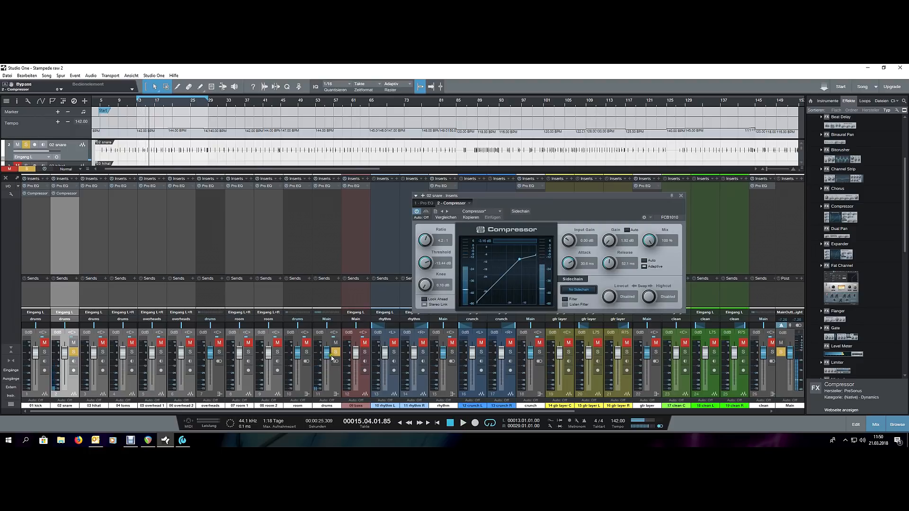
click(682, 195)
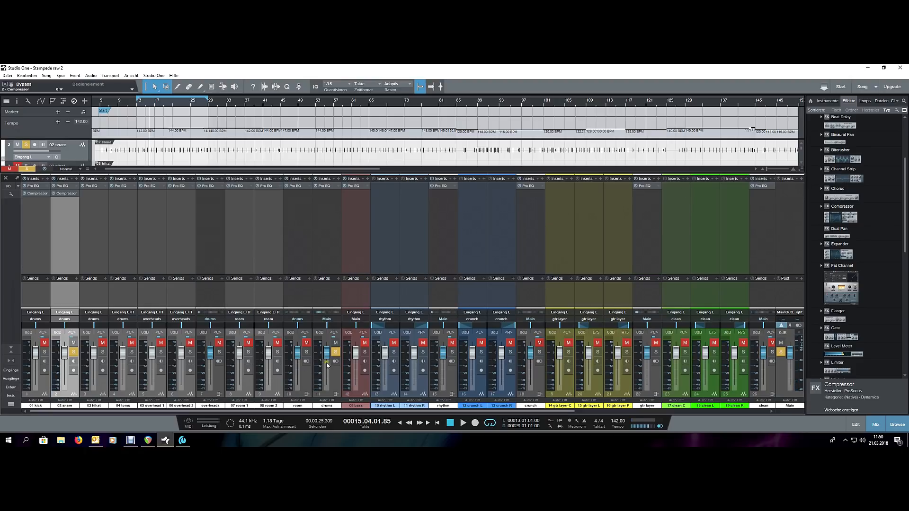
Step: Clear the snare solo to hear the full mix, and solo the overheads bus
click(337, 372)
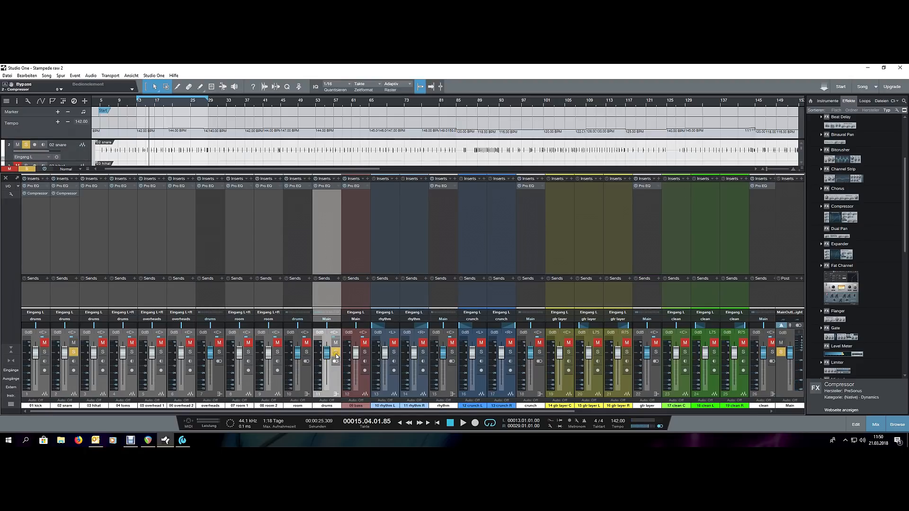
click(336, 354)
key(space)
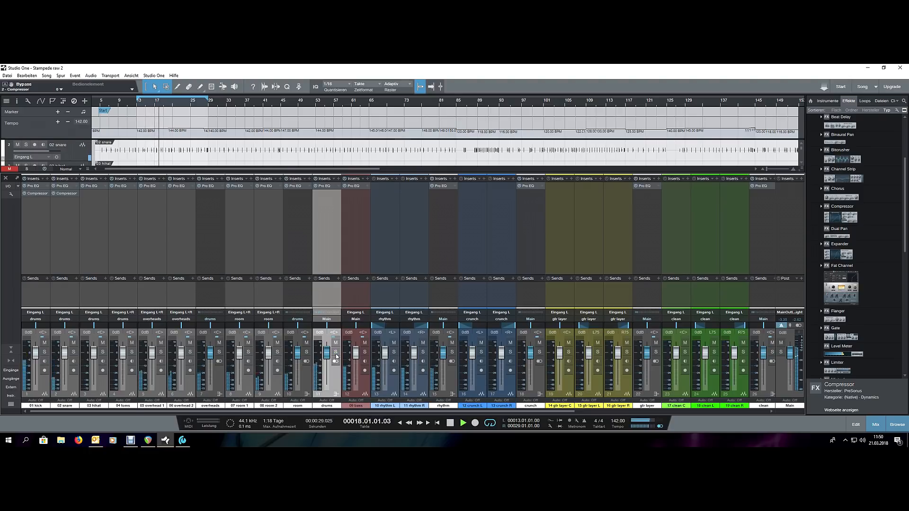
click(218, 353)
key(space)
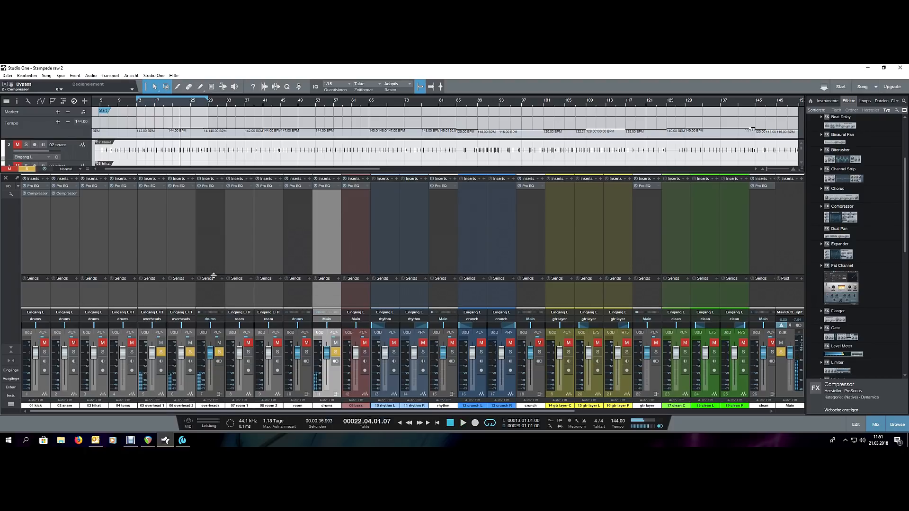
Step: Insert a Limiter on the overheads bus after its Pro EQ and set its release to 1.00 ms
click(212, 253)
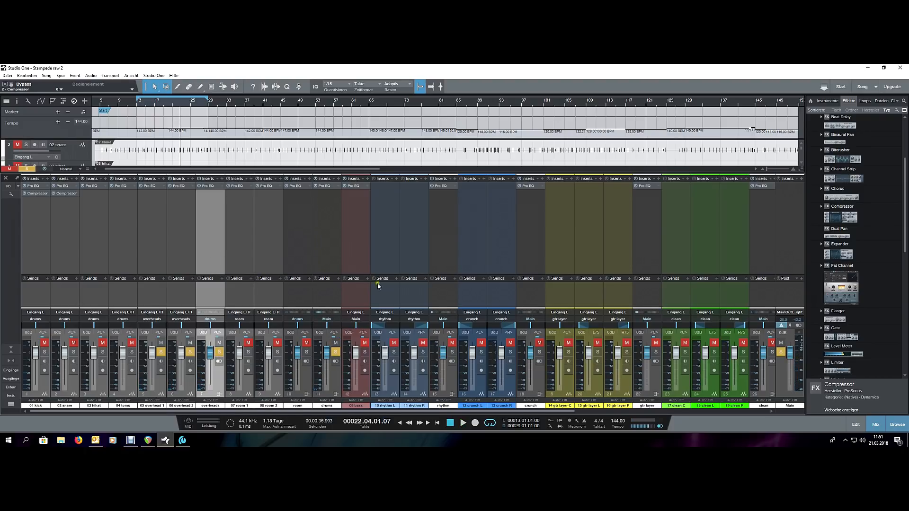
scroll(852, 297, down, 3)
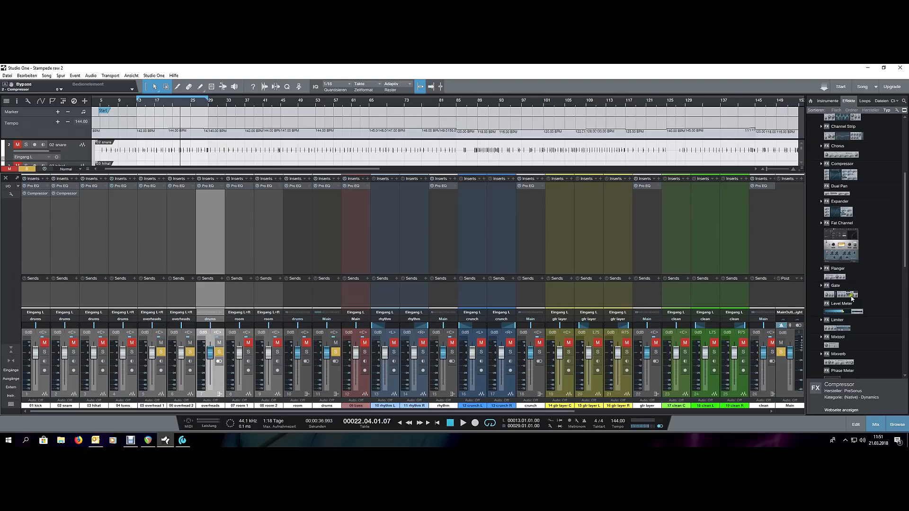
drag(852, 307, 214, 230)
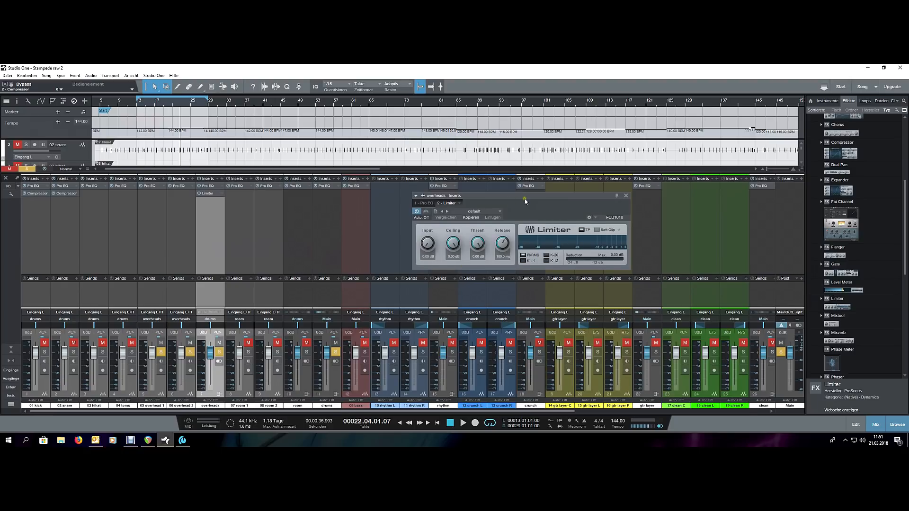
drag(525, 201, 494, 218)
drag(470, 261, 471, 273)
drag(504, 217, 500, 214)
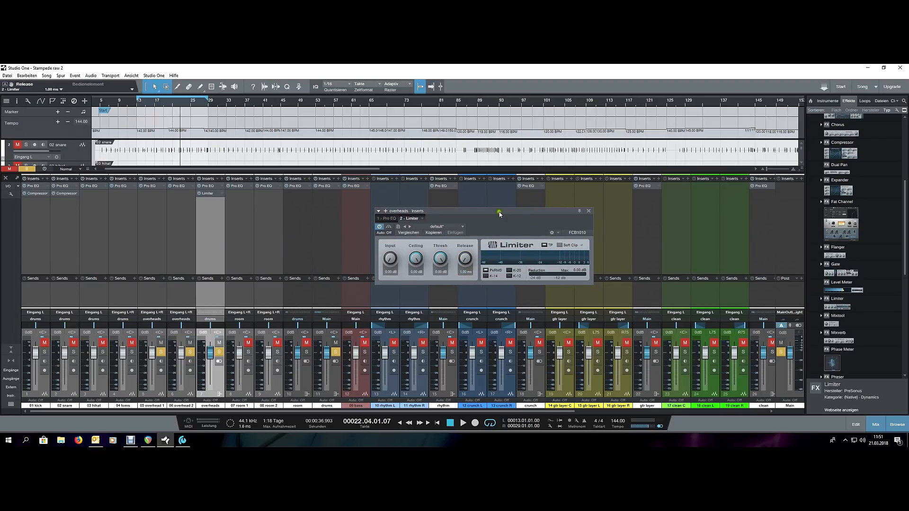
Step: Play the soloed overheads and set the limiter's ceiling to -12 dB and its threshold to -24 dB
key(space)
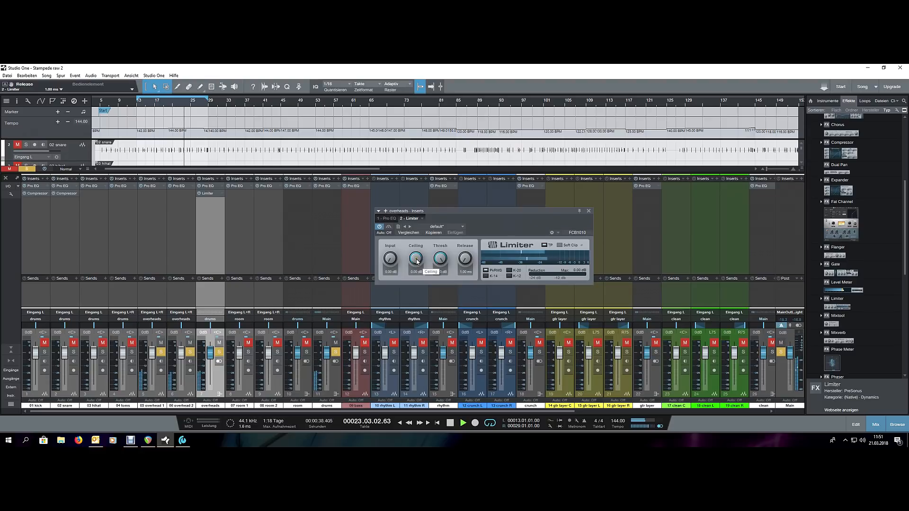
drag(417, 261, 426, 218)
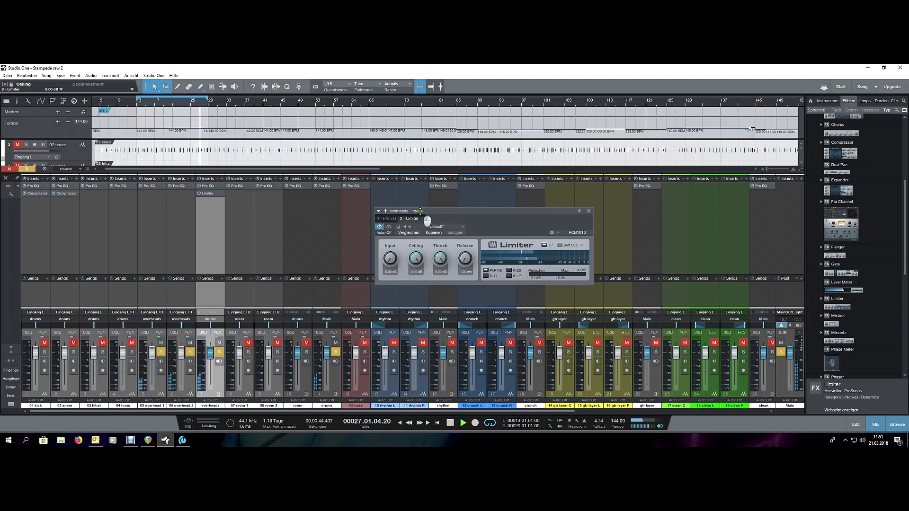
drag(438, 263, 453, 328)
drag(443, 260, 439, 179)
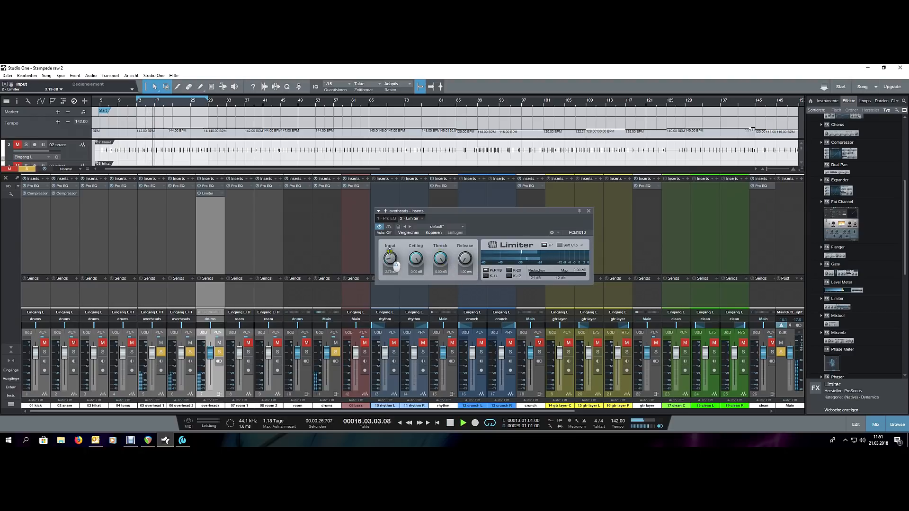
drag(419, 260, 426, 310)
drag(416, 256, 438, 294)
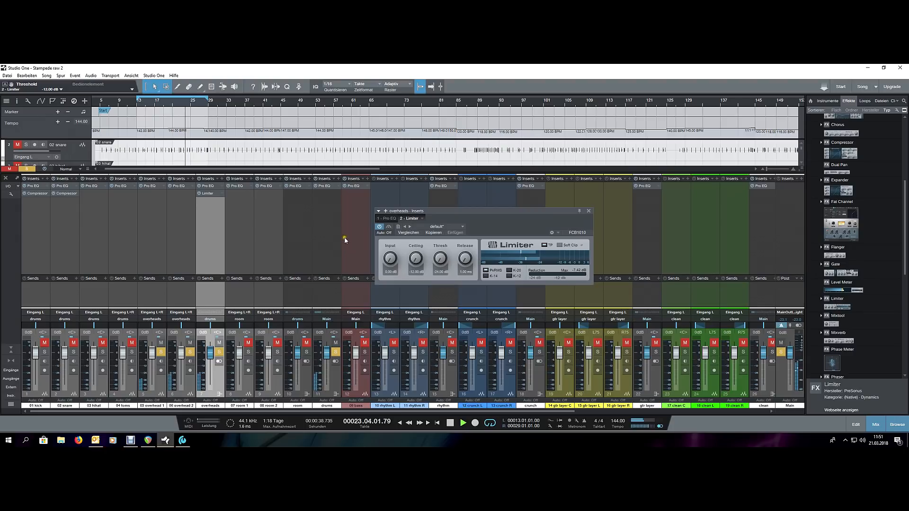
Step: Compare the overheads with and without the limiter, check its gain reduction and close its window
click(199, 194)
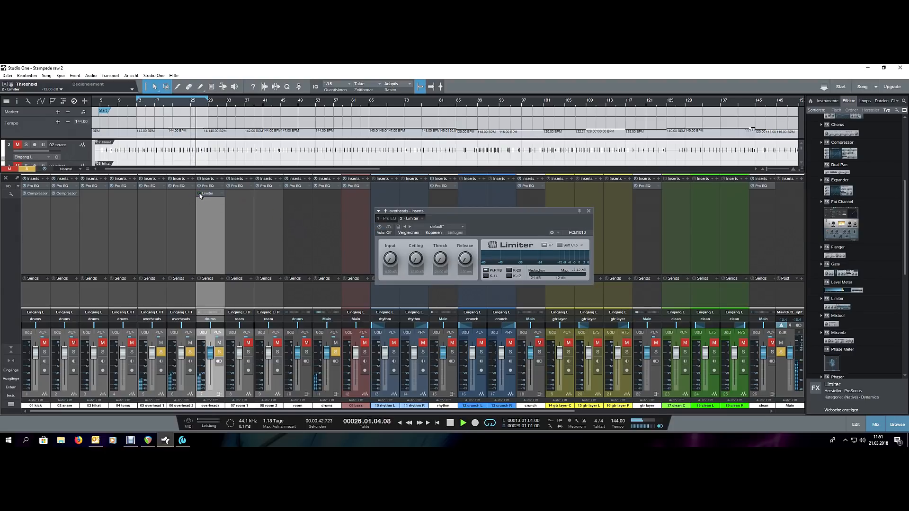
click(200, 194)
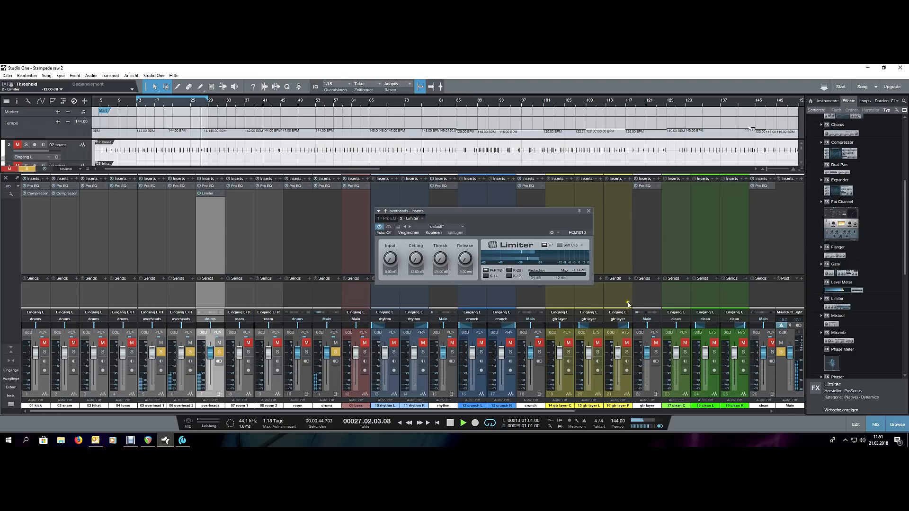
key(space)
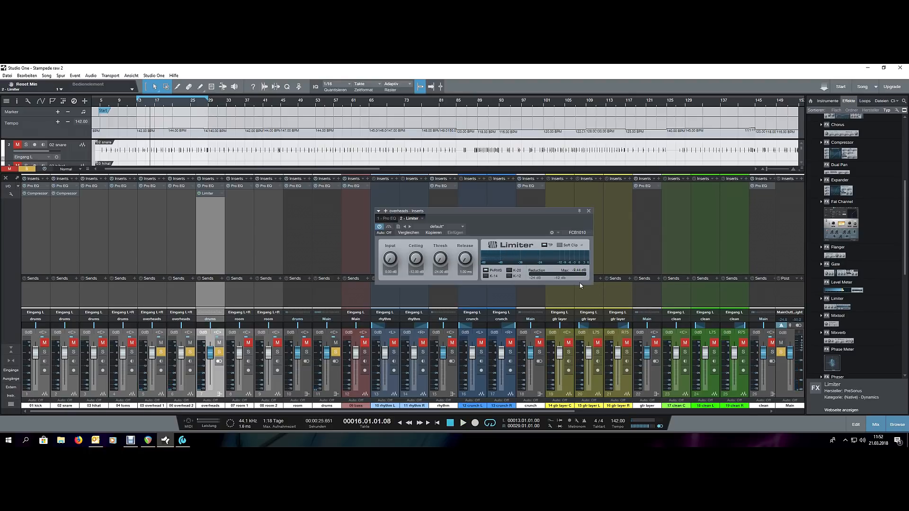
key(space)
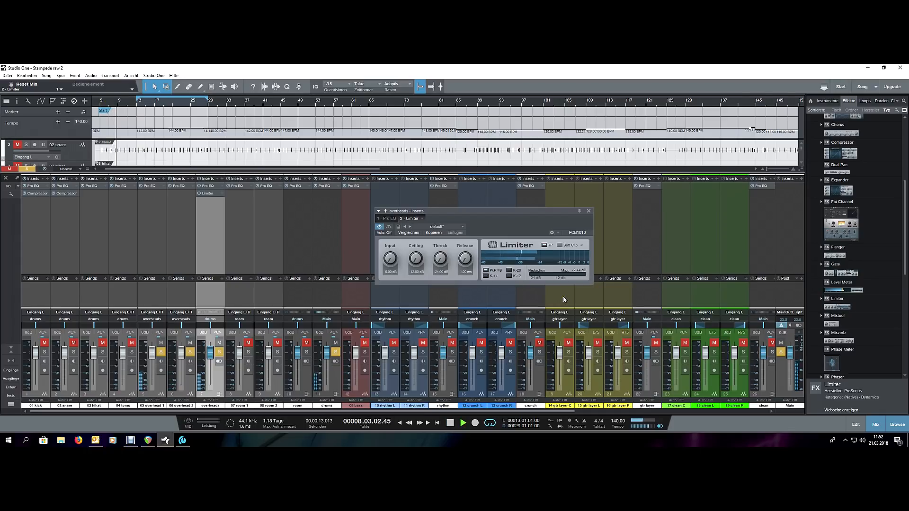
key(space)
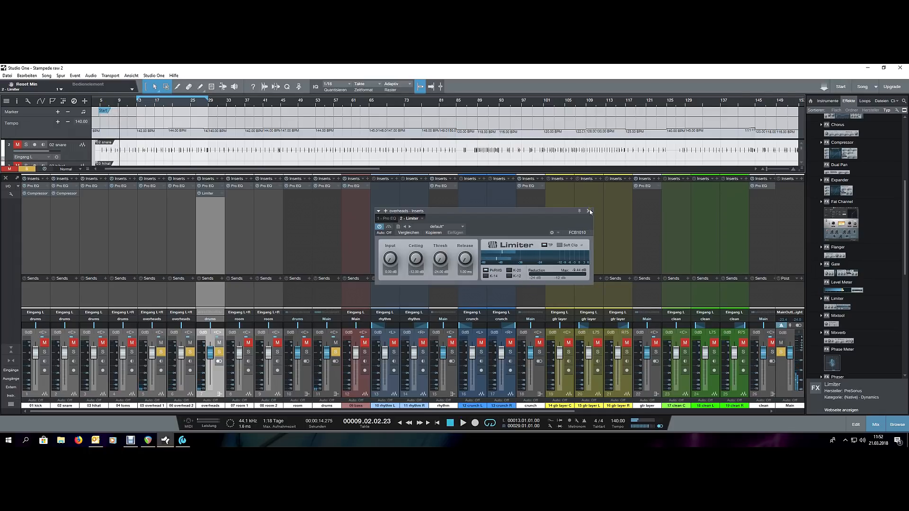
click(588, 211)
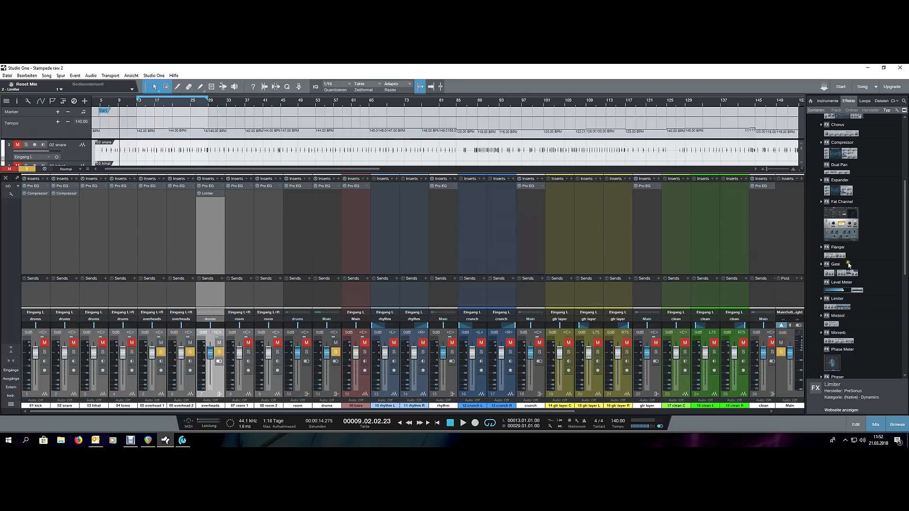
Step: Copy the snare's compressor onto the overheads bus and set ratio 2.0:1, attack 10.4 ms and release 150 ms
drag(70, 196, 209, 213)
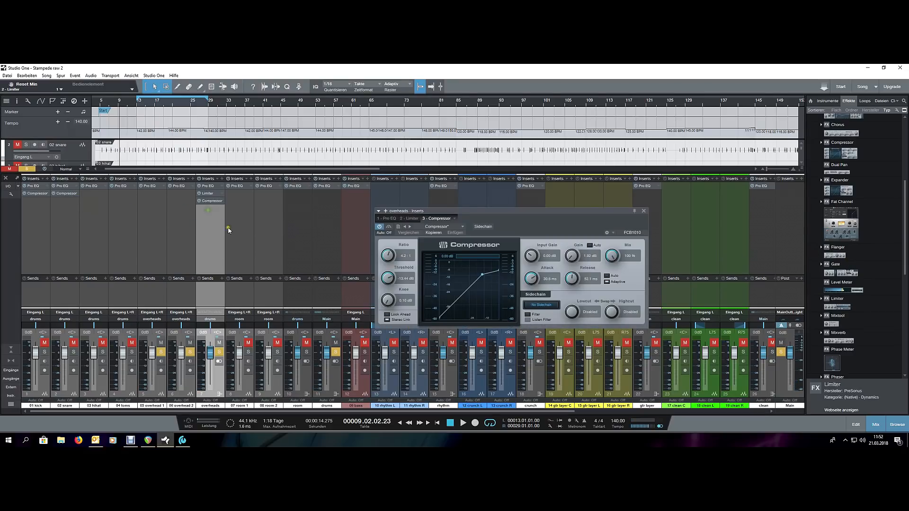
scroll(388, 256, down, 3)
key(space)
scroll(531, 279, down, 3)
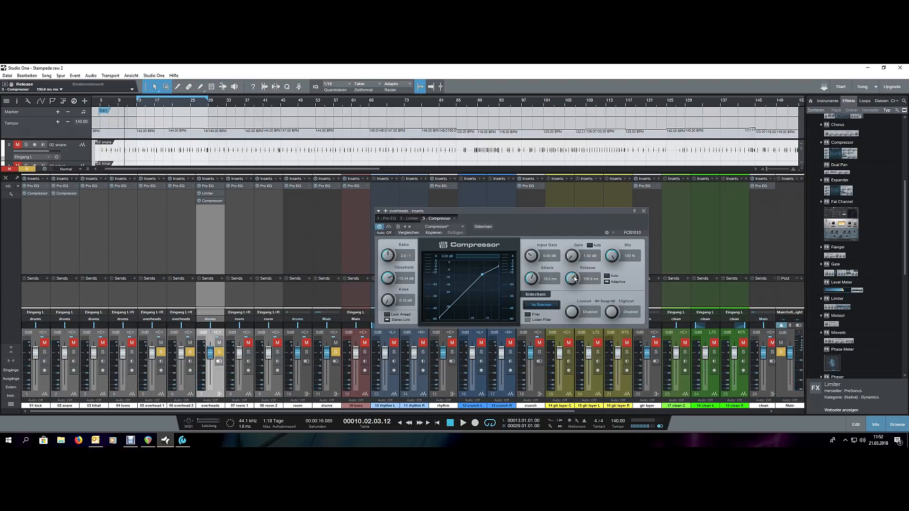
Step: Lower the overheads compressor's threshold during playback and compare the result with bypass
scroll(388, 280, down, 4)
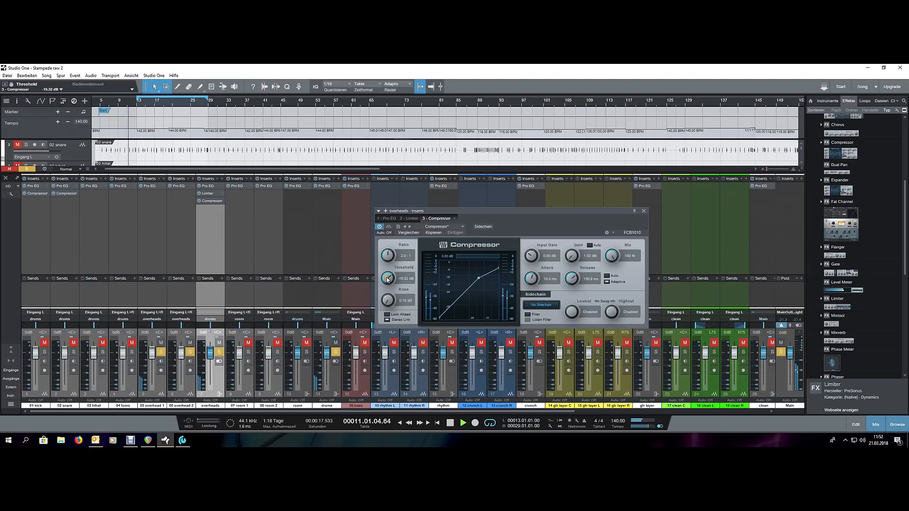
scroll(388, 279, down, 7)
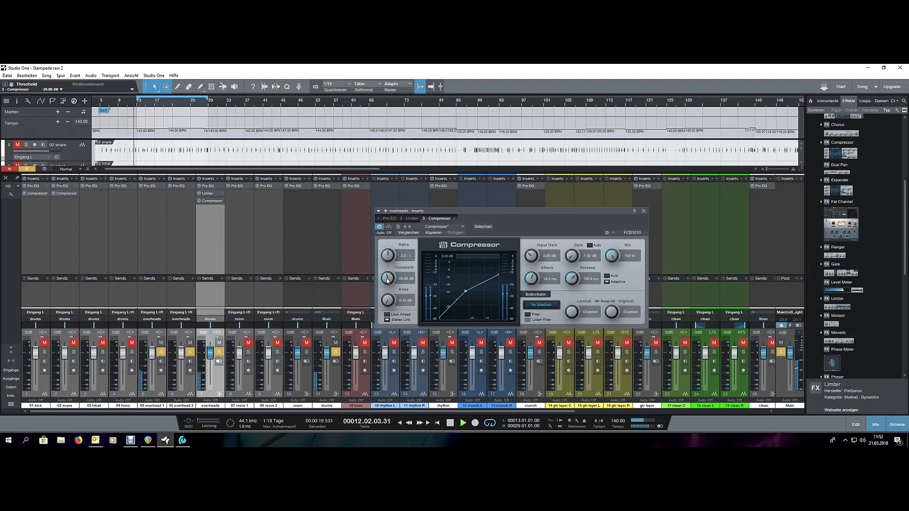
scroll(387, 279, down, 2)
scroll(388, 281, down, 2)
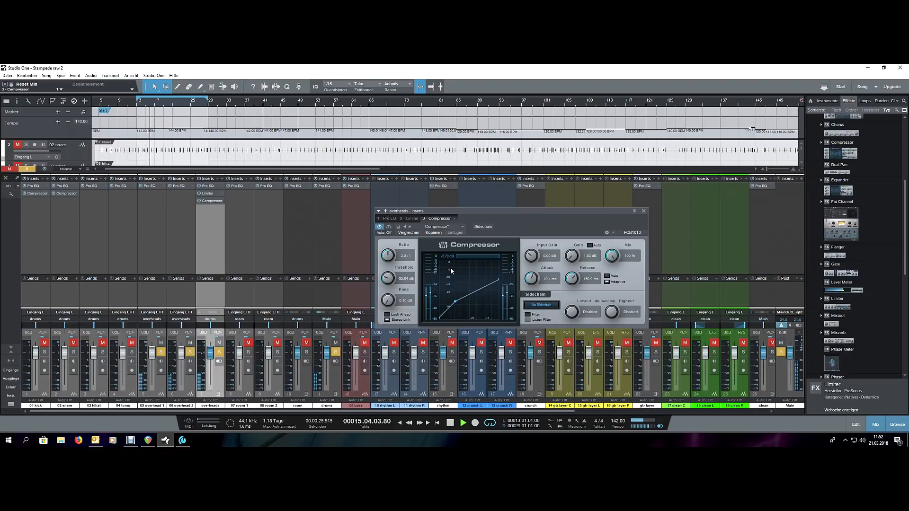
click(389, 227)
click(388, 228)
Step: Play the soloed overheads from several song positions to check the compression, and clear the overheads solo
click(208, 101)
click(263, 104)
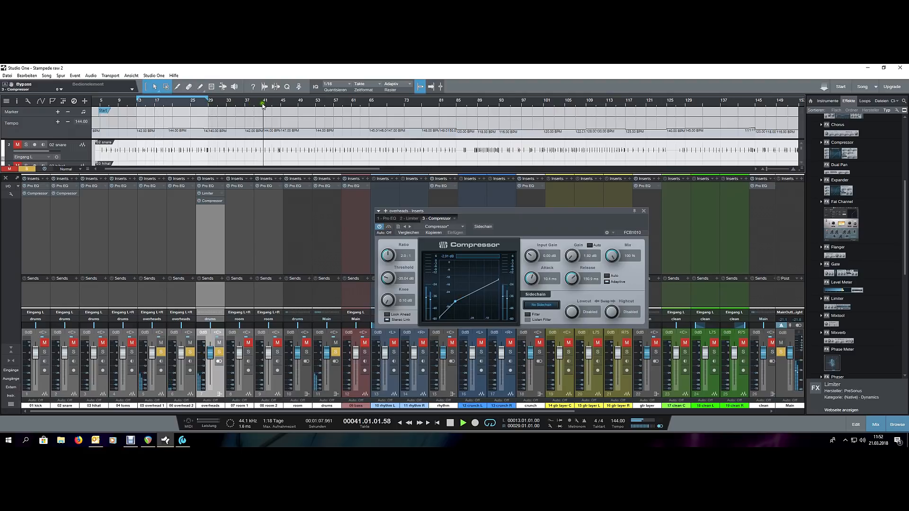
click(187, 104)
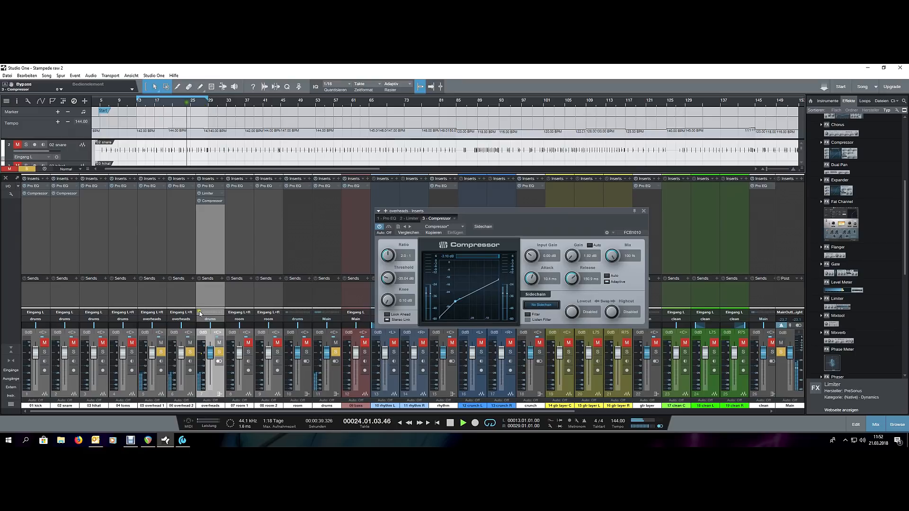
click(162, 381)
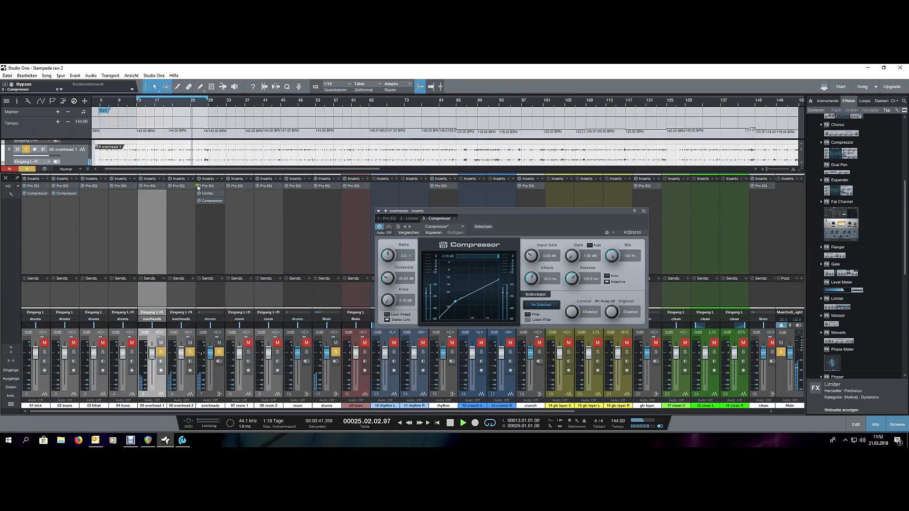
scroll(204, 112, up, 5)
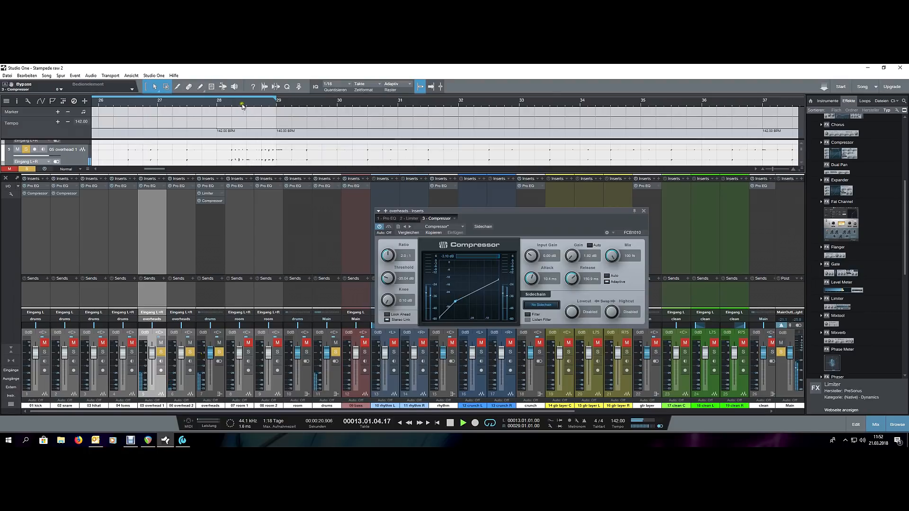
scroll(242, 106, down, 5)
click(135, 105)
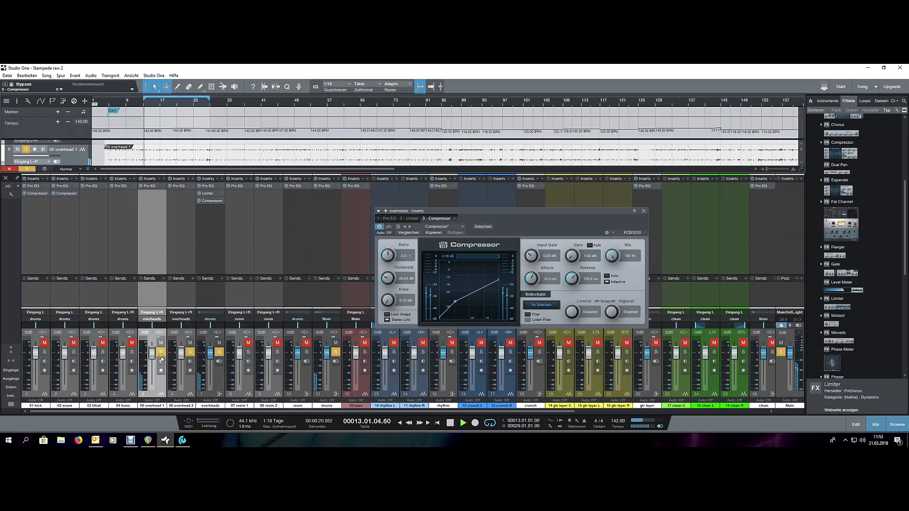
click(217, 355)
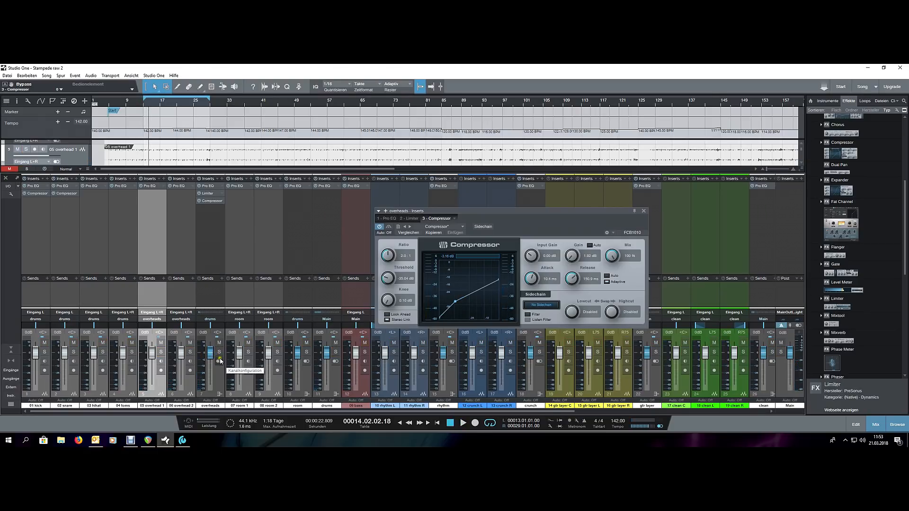
click(222, 382)
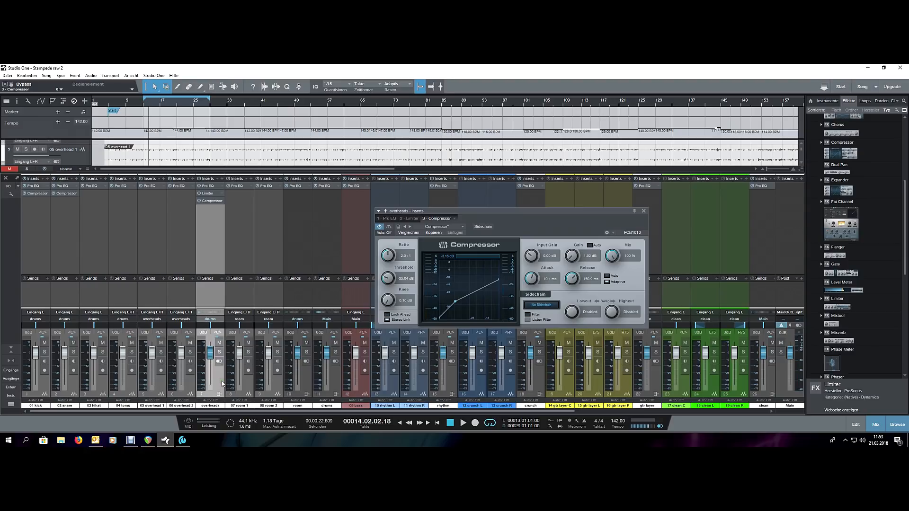
Step: Solo the room bus, copy the overheads limiter onto it and compare the sound with the limiter bypassed
click(307, 381)
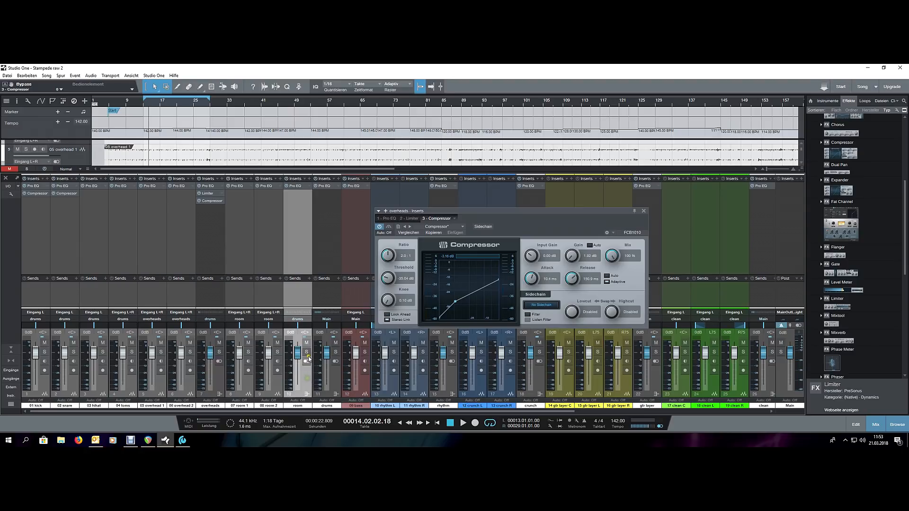
click(307, 353)
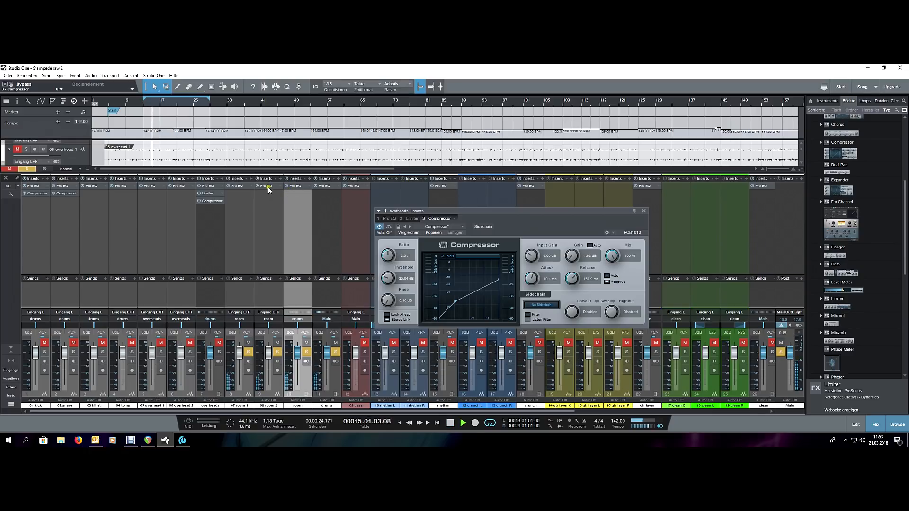
drag(211, 194, 289, 204)
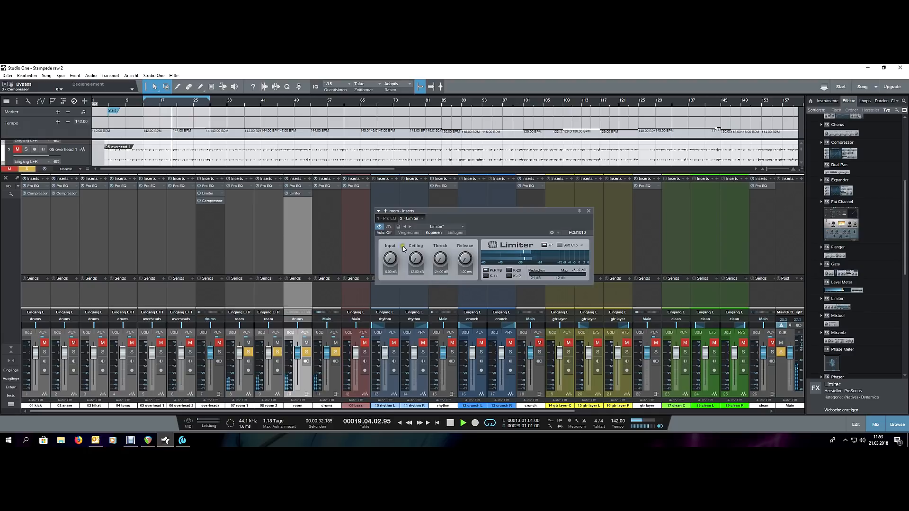
click(390, 228)
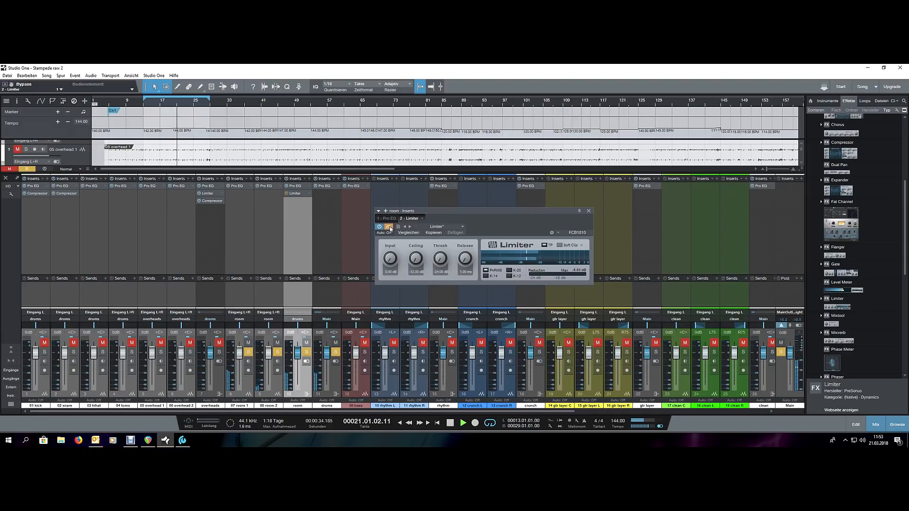
click(389, 227)
Step: Copy the overheads compressor onto the room bus with ratio 20.0:1, attack 0.10 ms, release 1.00 ms and gain 0 dB
drag(212, 201, 298, 203)
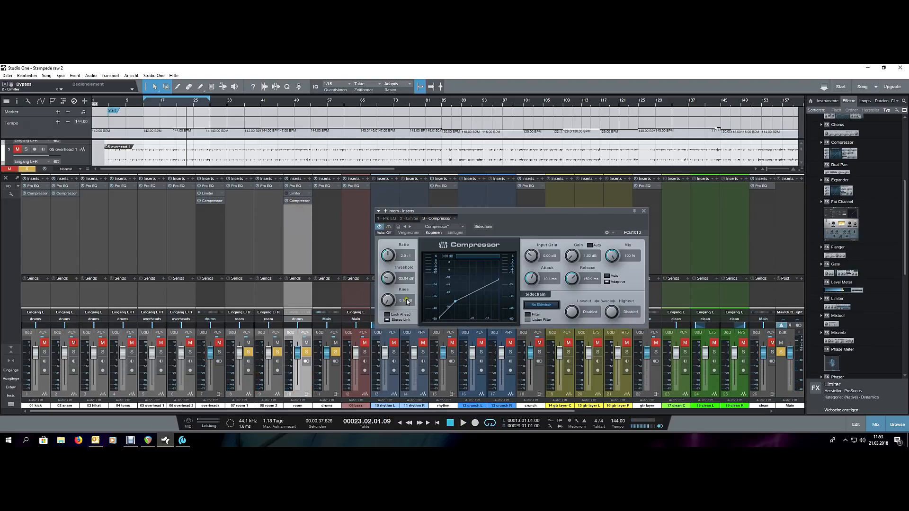
drag(388, 263, 397, 225)
drag(532, 277, 540, 331)
drag(572, 278, 582, 351)
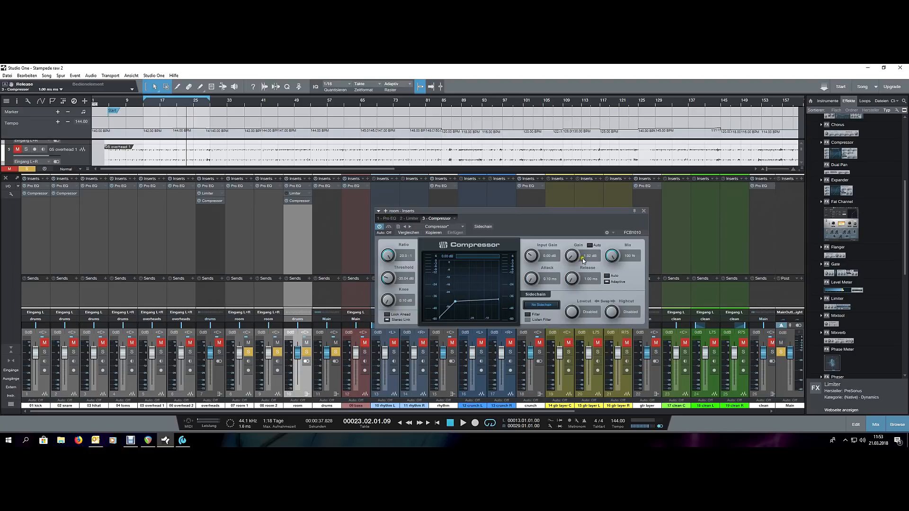
text(0)
key(Return)
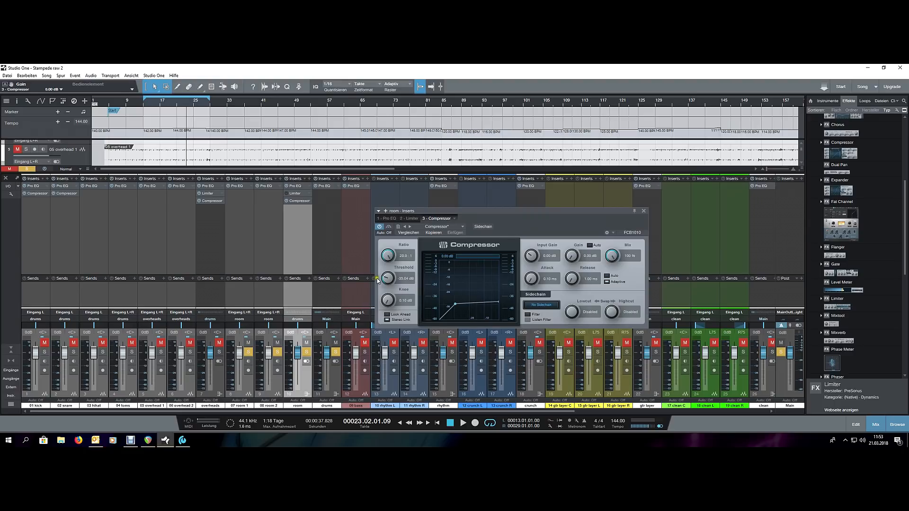
Step: Set the room compressor's threshold to -27.12 dB during playback and remove the limiter from the room bus
drag(388, 280, 388, 286)
key(space)
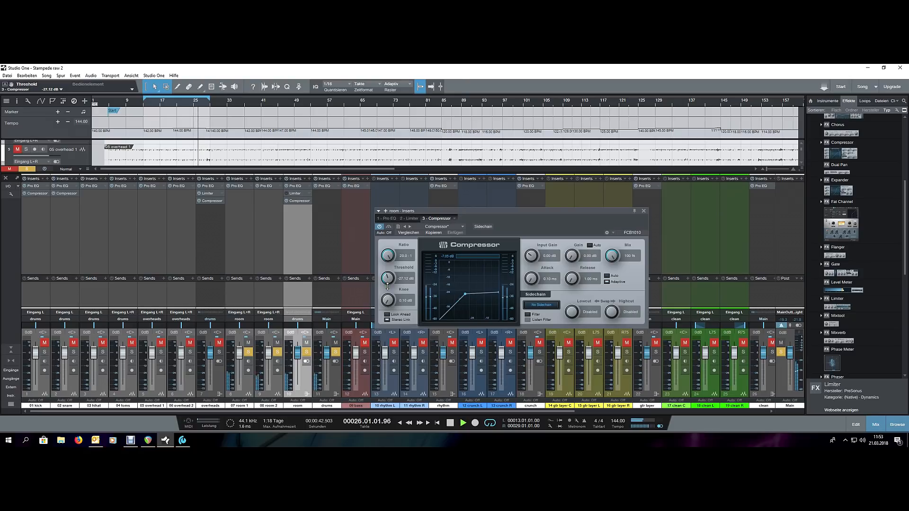
right_click(302, 196)
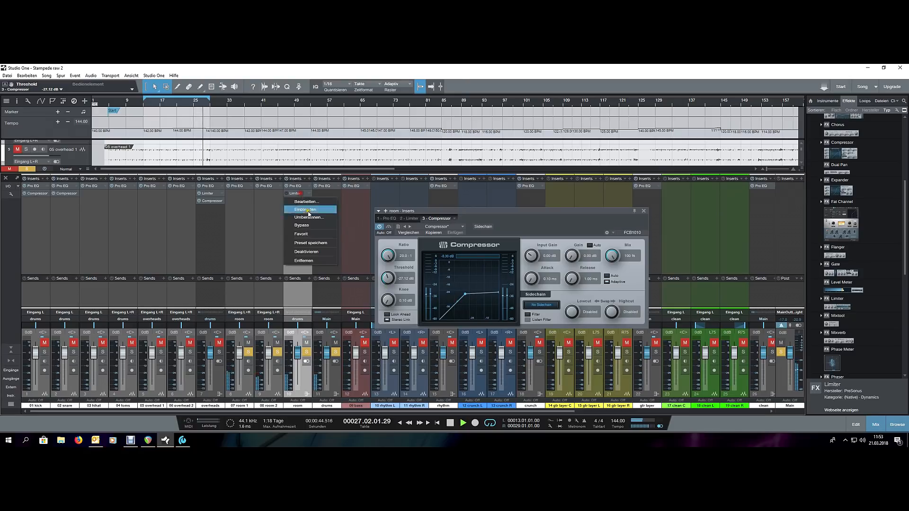
click(314, 259)
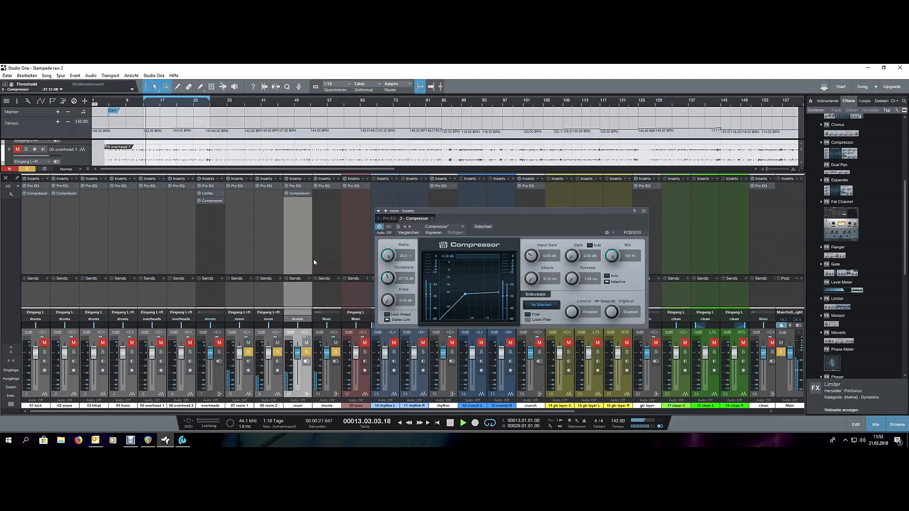
Step: Add a fresh copy of the overheads compressor to the room bus with ratio 3.4:1 and remove the earlier room compressor
drag(209, 201, 301, 211)
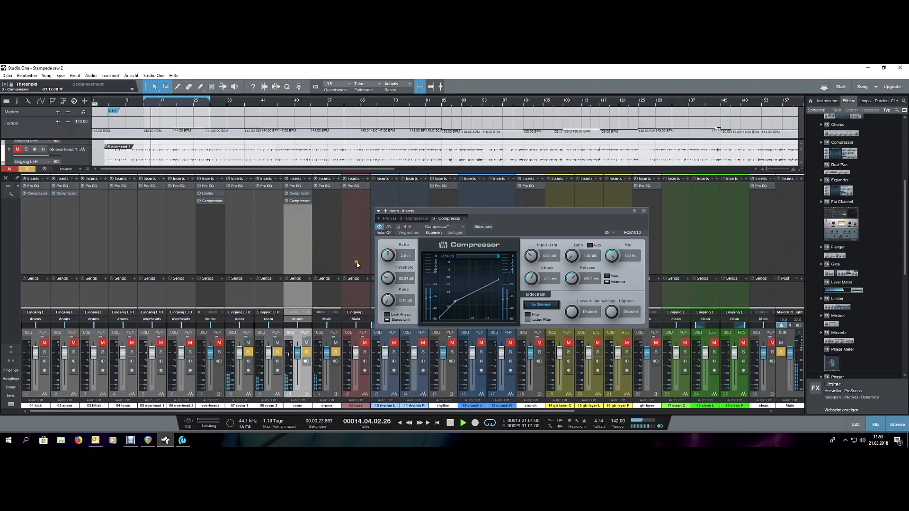
scroll(388, 258, up, 5)
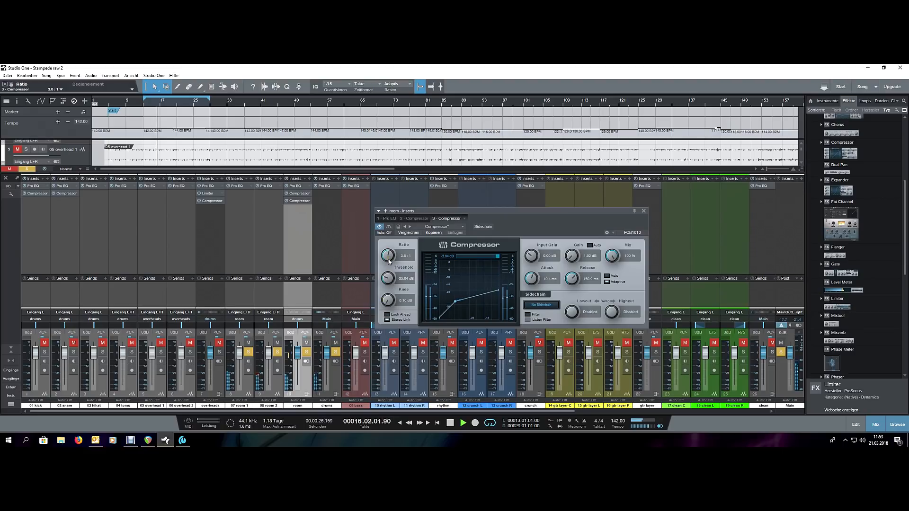
click(286, 193)
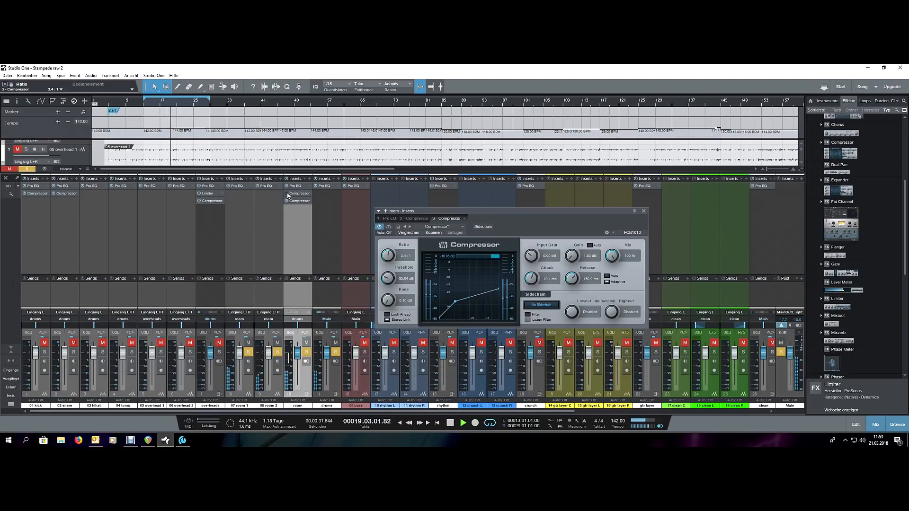
key(space)
right_click(286, 194)
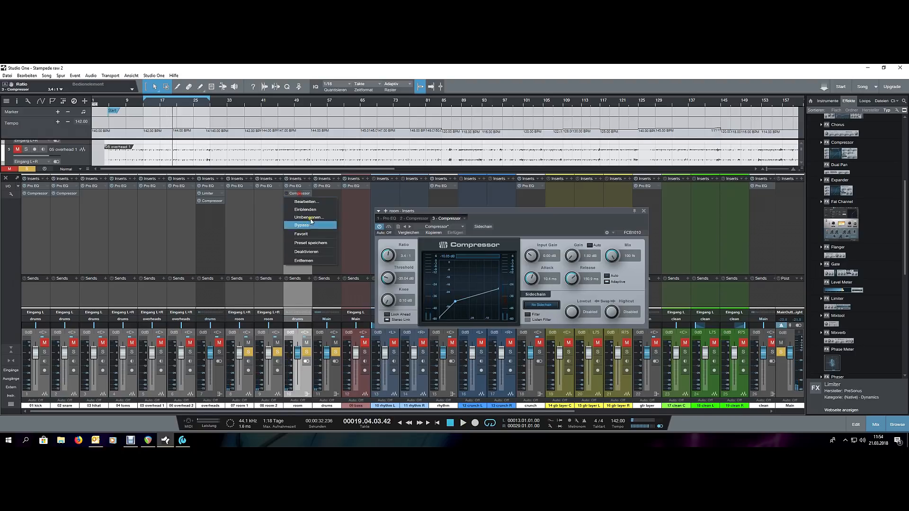
click(312, 262)
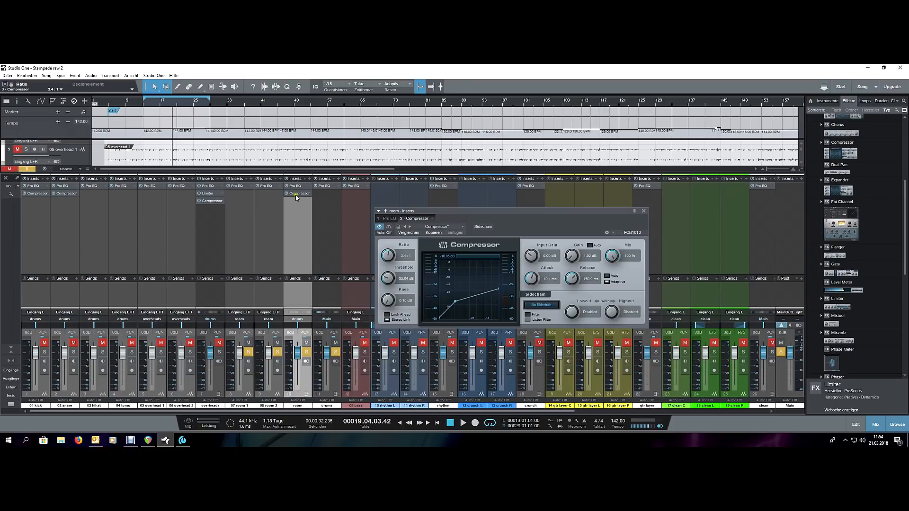
Step: Set the room compressor to ratio 4.2:1, attack about 6.4 ms and release 103.2 ms while the loop plays
key(Home)
key(space)
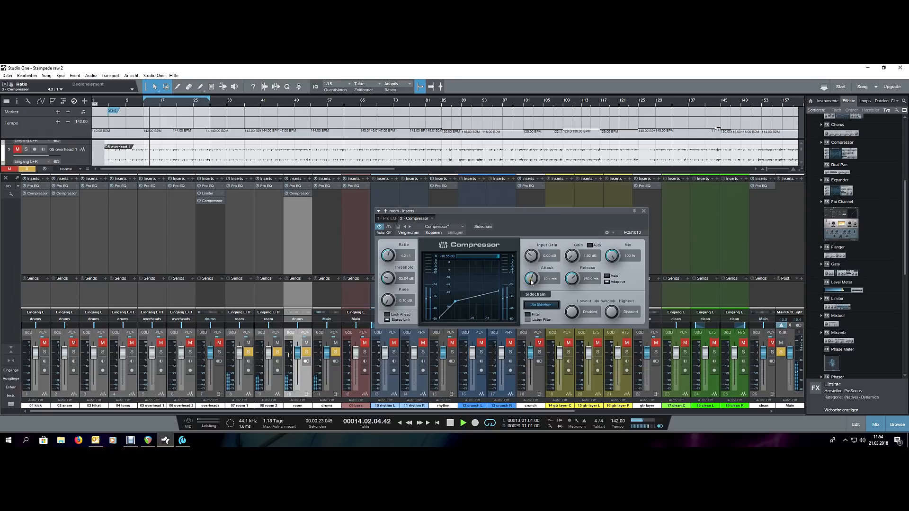
drag(571, 278, 571, 279)
drag(530, 279, 535, 278)
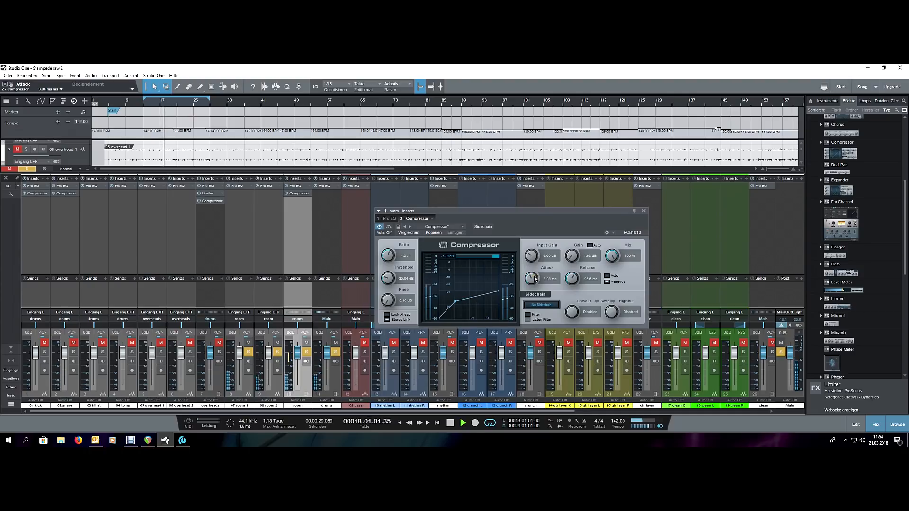
drag(535, 279, 531, 282)
scroll(530, 282, down, 19)
scroll(571, 279, up, 3)
key(space)
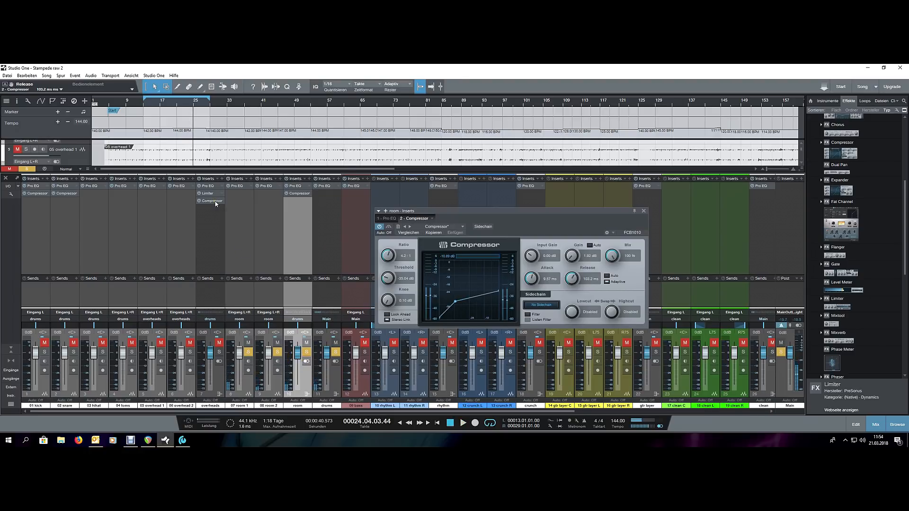
Step: Copy the overheads compressor onto the room bus as a second compressor with ratio 20.0:1, attack 0.10 ms and release 1.00 ms
drag(215, 204, 292, 209)
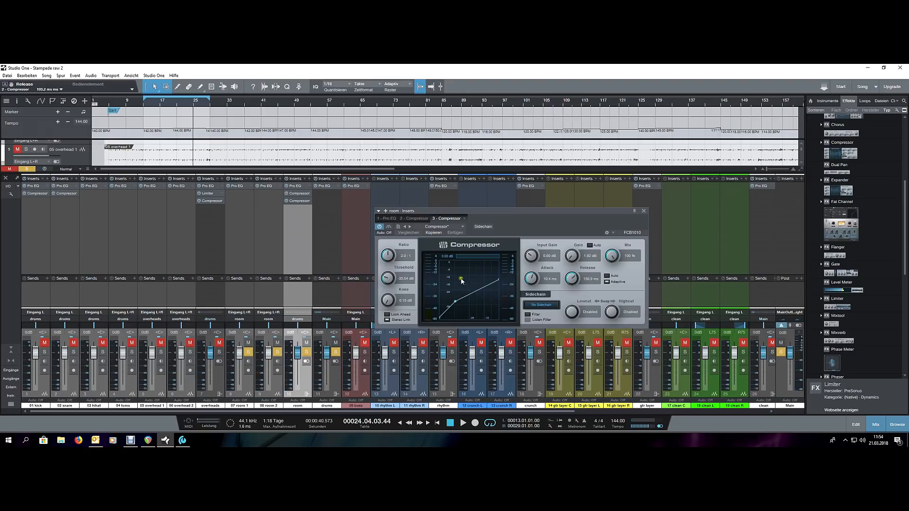
drag(391, 281, 388, 206)
drag(526, 283, 540, 341)
drag(572, 277, 570, 333)
key(space)
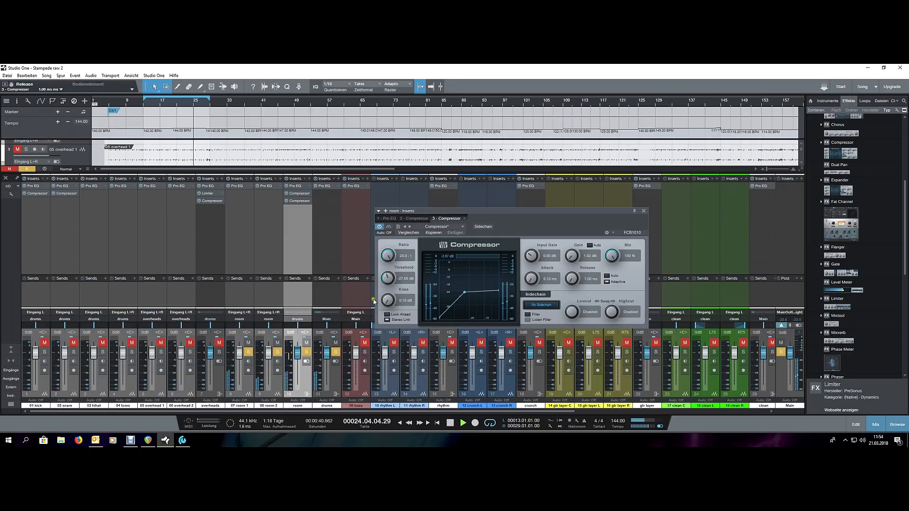
Step: Enable Look Ahead on the room's second compressor and set its threshold to -27.84 dB during playback
drag(397, 281, 391, 283)
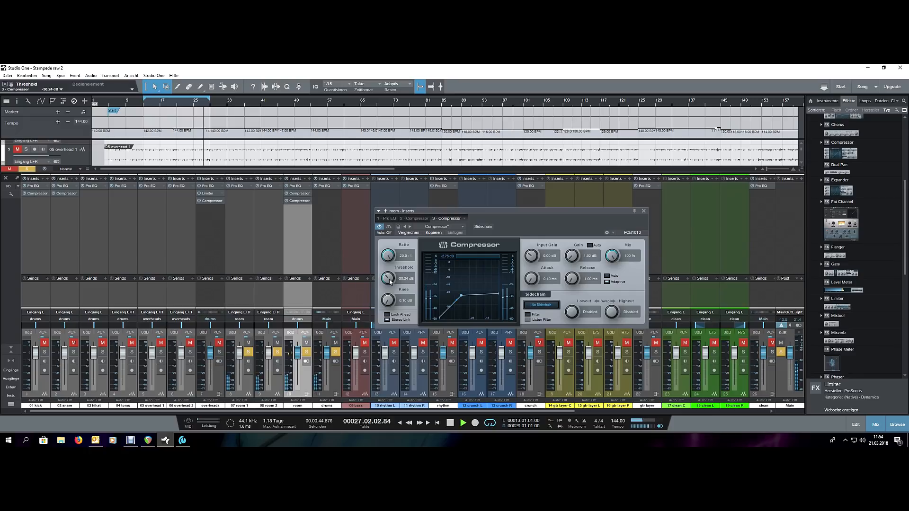
click(387, 315)
click(387, 315)
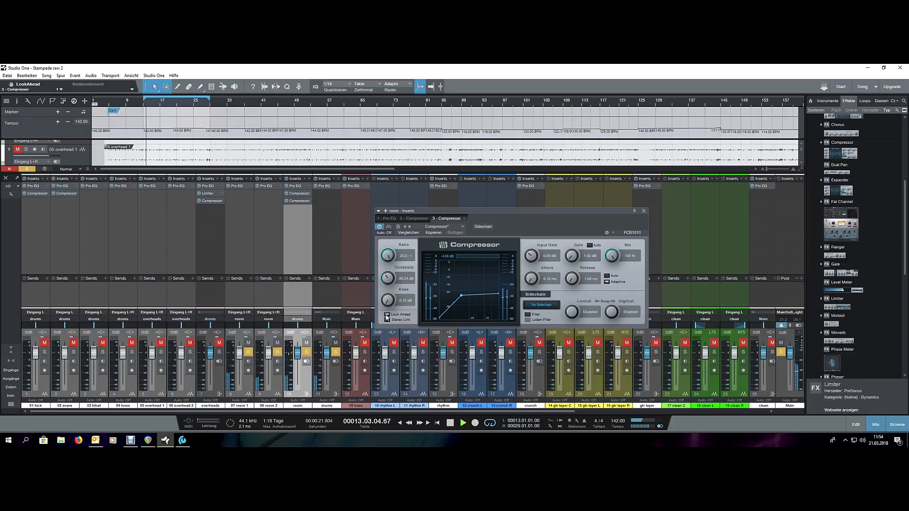
drag(388, 282, 390, 279)
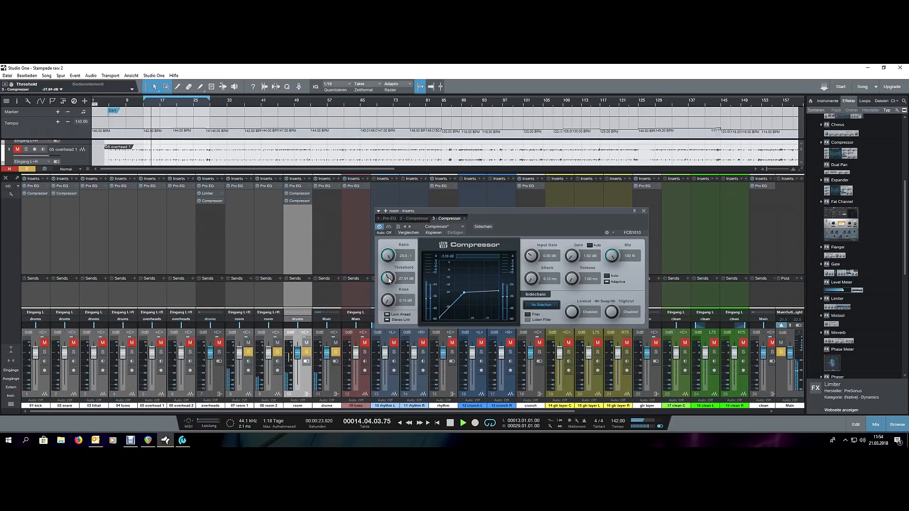
scroll(389, 280, up, 2)
scroll(389, 280, down, 2)
key(space)
Step: Solo the overheads bus and replace its limiter with a copy of the room's 20.0:1 compressor, placed before the existing compressor
key(shift+s)
click(220, 352)
click(220, 387)
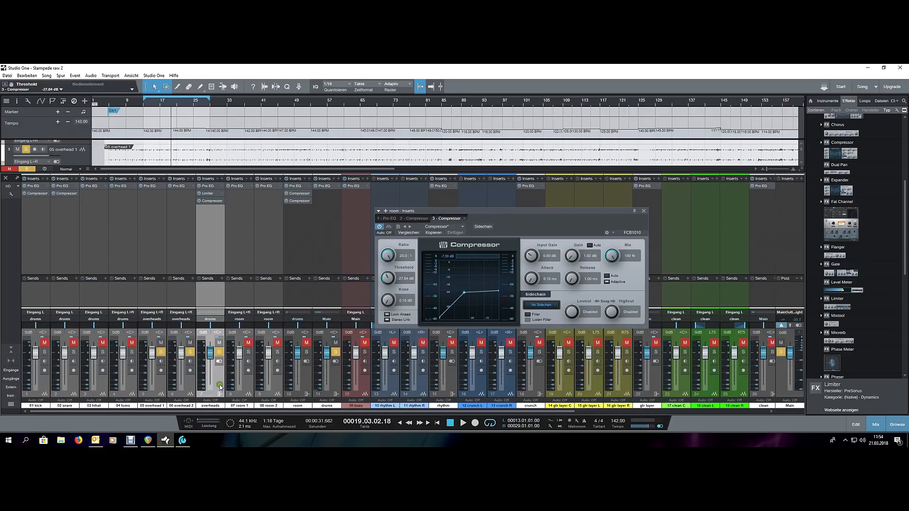
right_click(207, 193)
click(222, 262)
drag(292, 202, 210, 199)
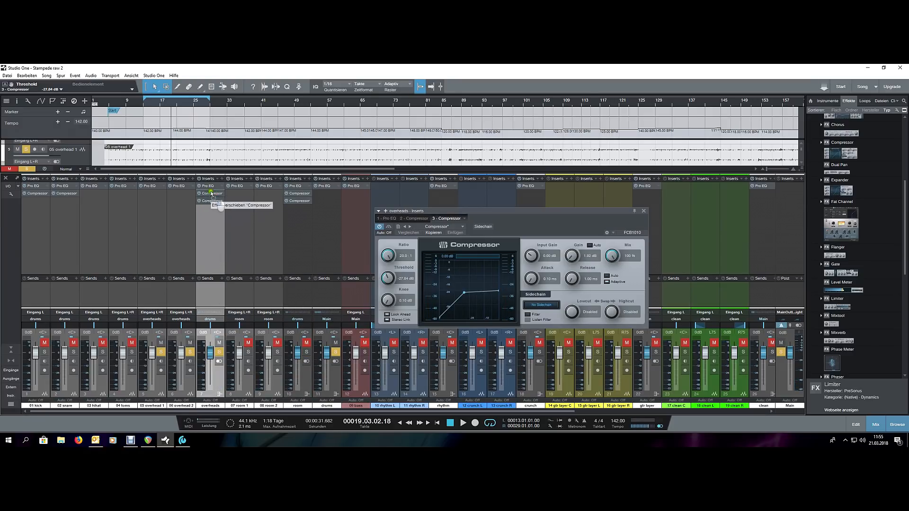
Step: Set the overheads' 20.0:1 compressor threshold to -30.24 dB during playback with the following compressor bypassed
drag(387, 283, 388, 292)
key(space)
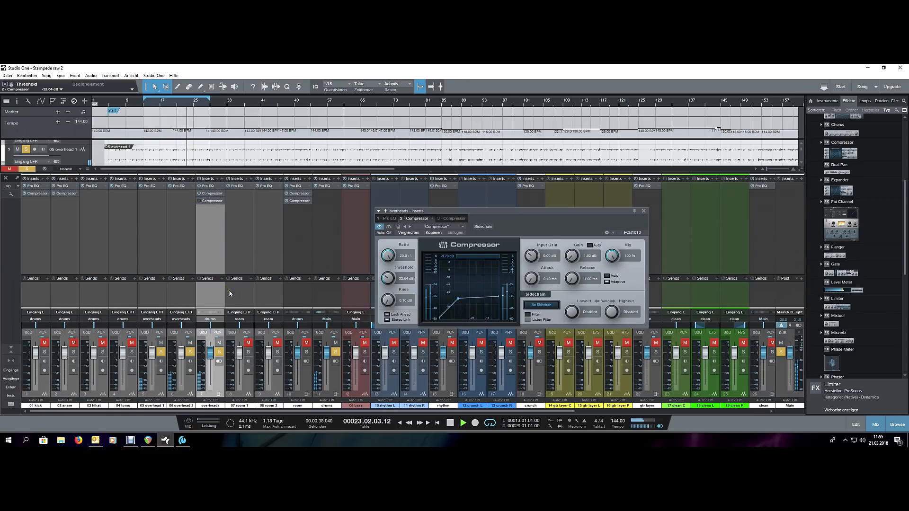
scroll(387, 281, up, 2)
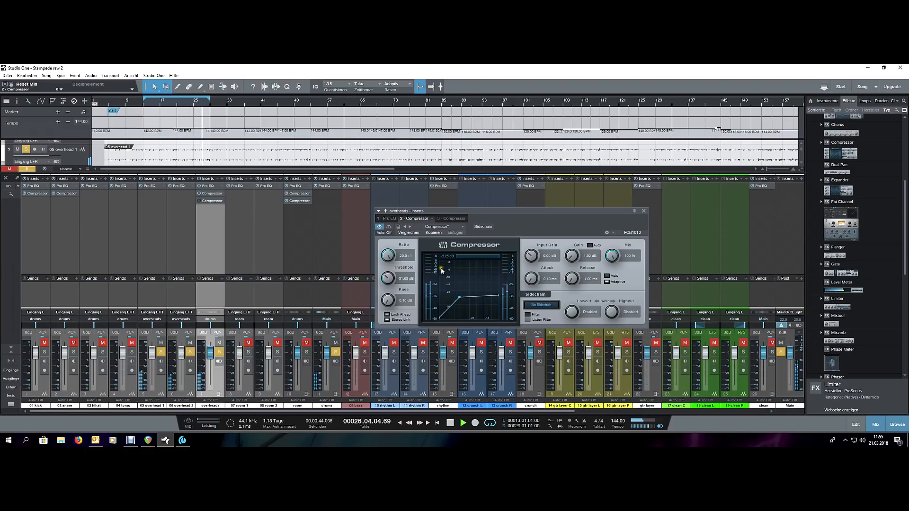
scroll(387, 280, up, 3)
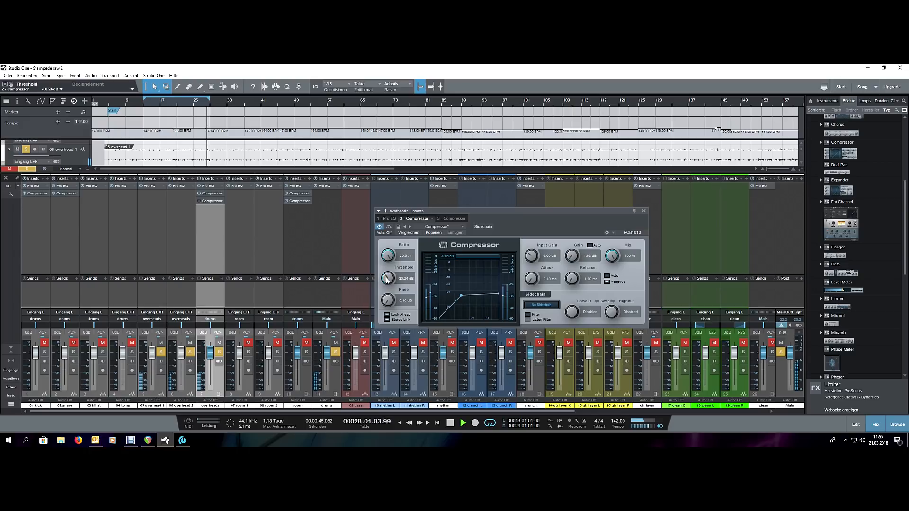
Step: Reactivate the overheads' 2.0:1 compressor, listen to both compressors in series and clear the overheads solo
click(199, 201)
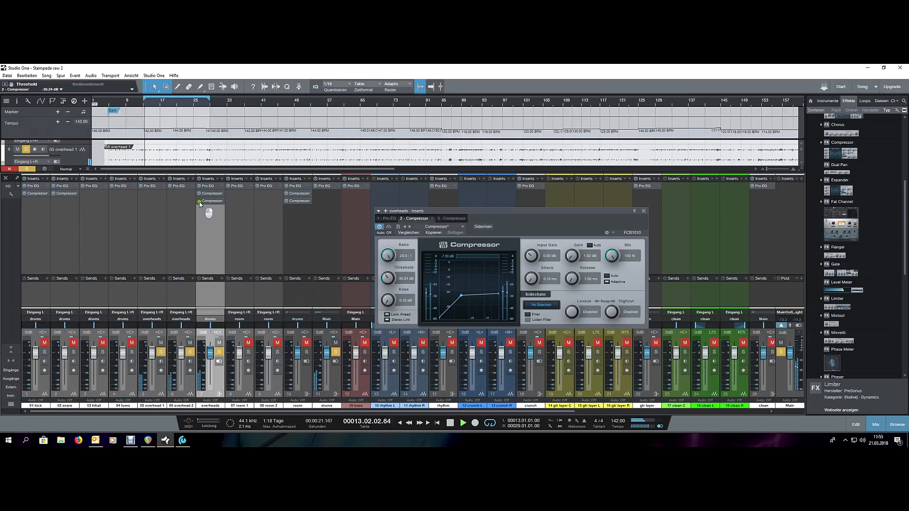
click(207, 202)
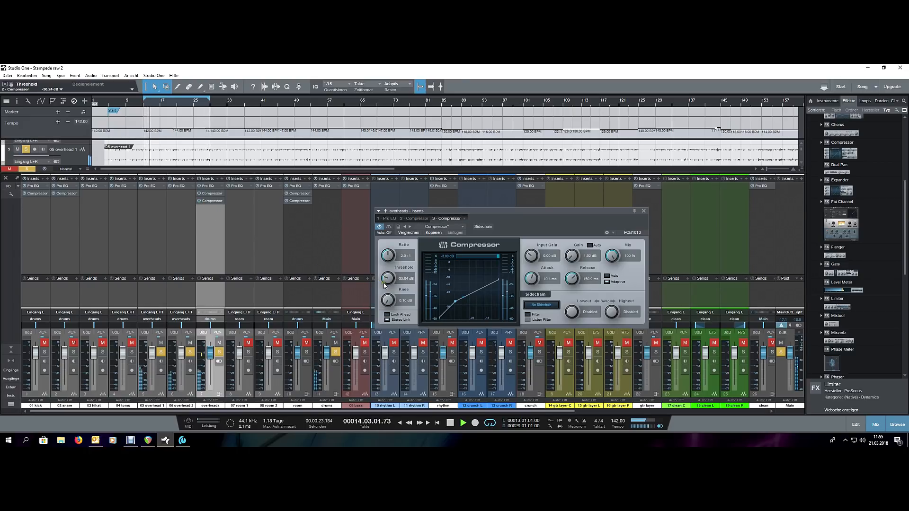
key(space)
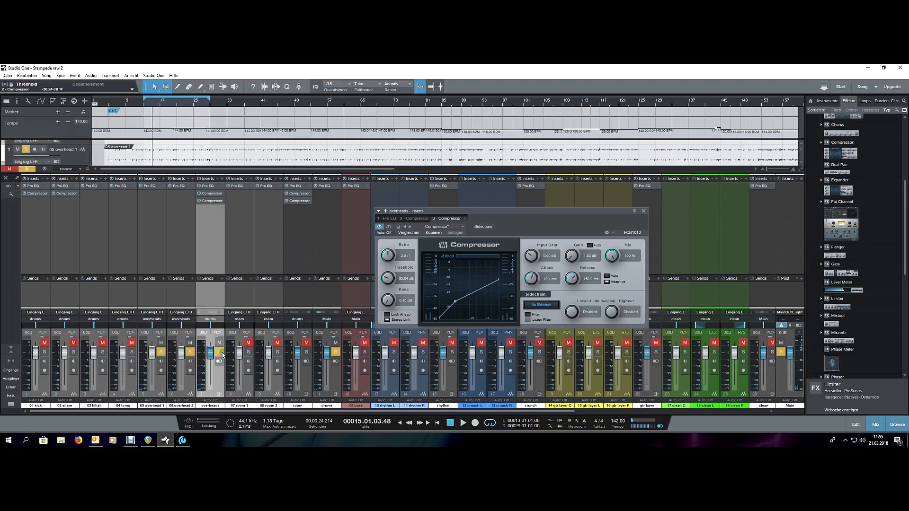
click(221, 353)
Step: Examine the settings of the overheads' two compressors one after the other
click(213, 194)
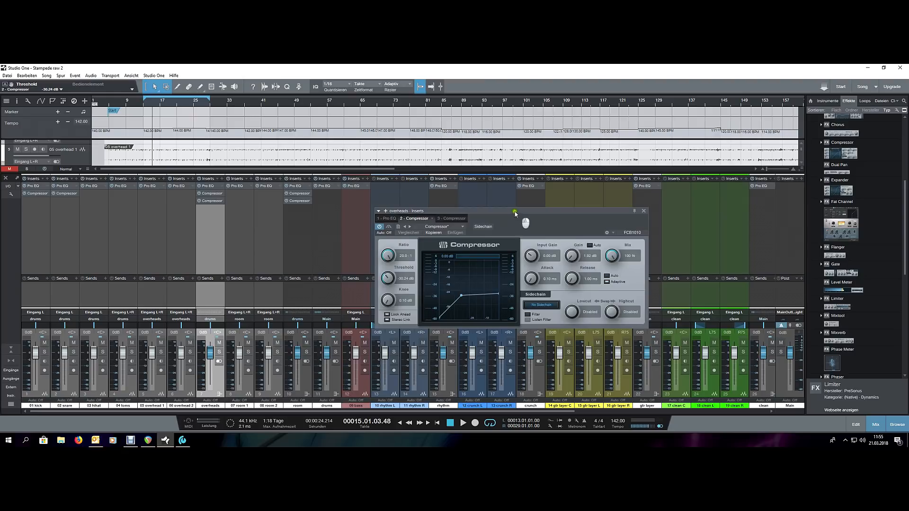
drag(522, 218, 512, 212)
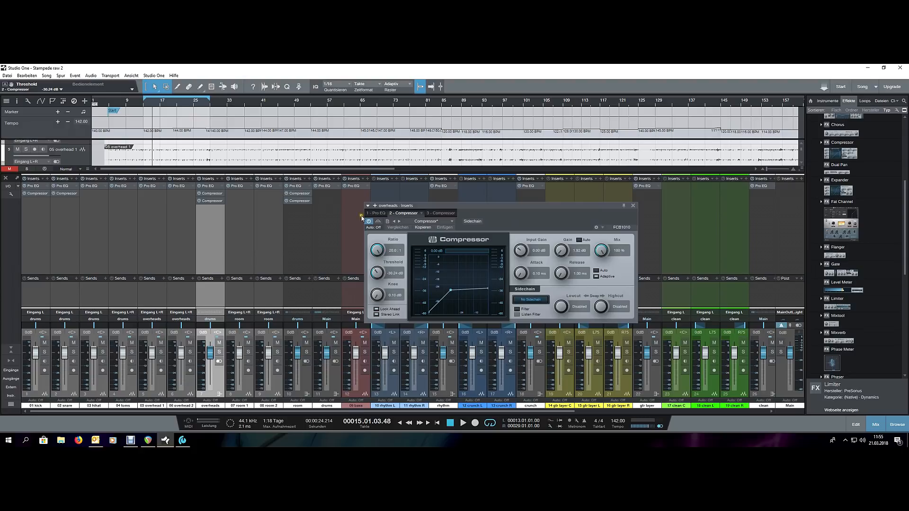
click(213, 201)
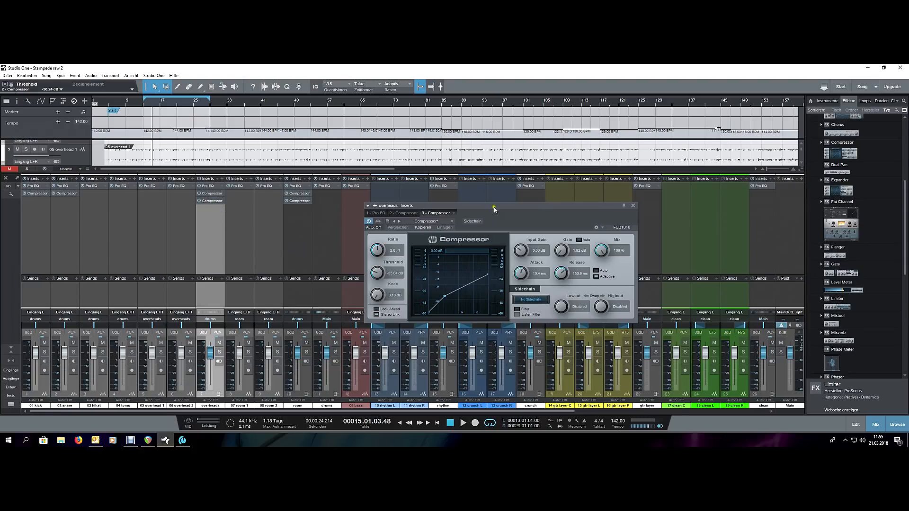
drag(532, 205, 526, 211)
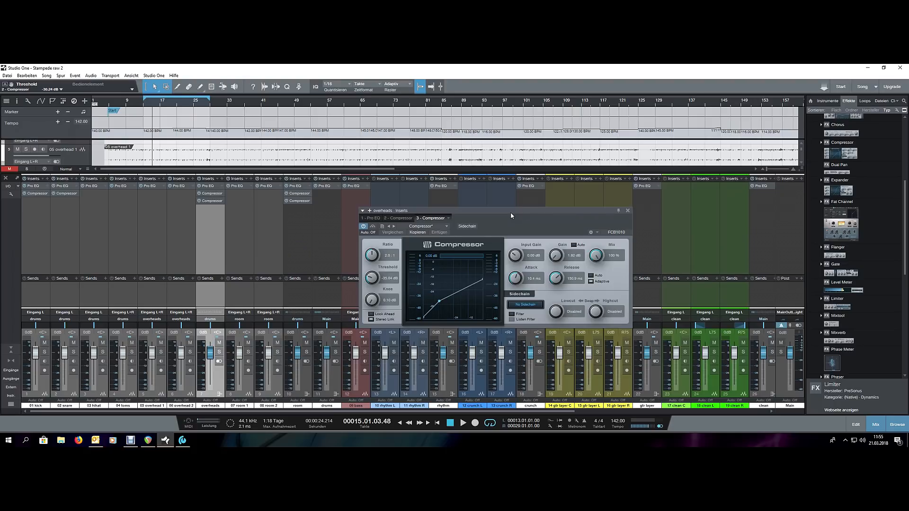
Step: Examine the settings of the room bus's two compressors one after the other and close the plug-in window
click(304, 247)
click(299, 194)
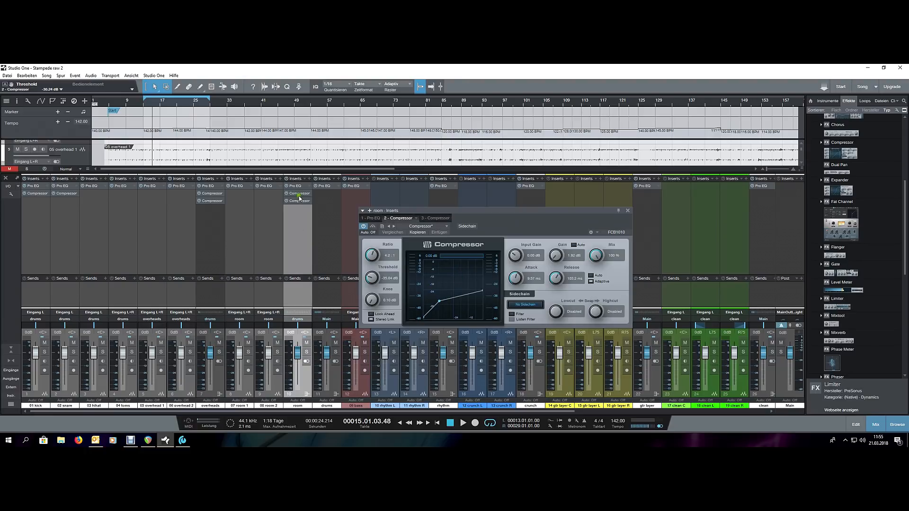
drag(516, 213, 512, 210)
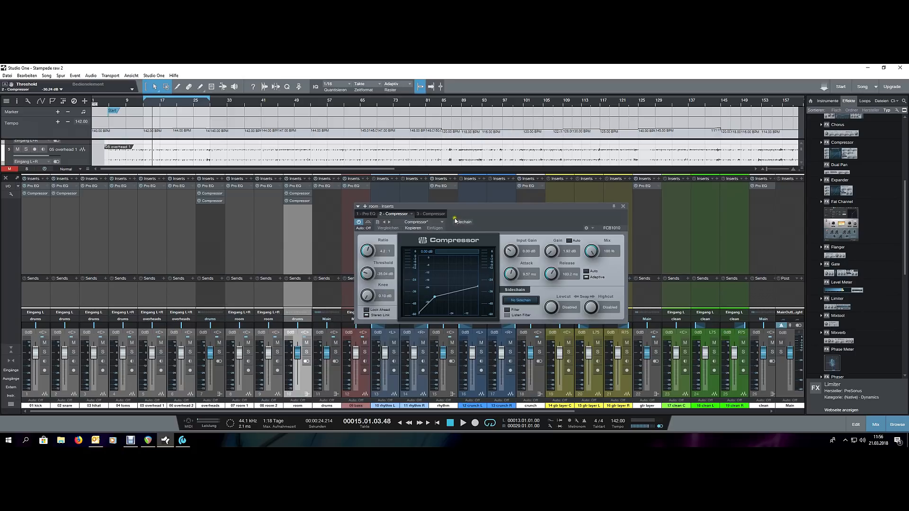
click(431, 214)
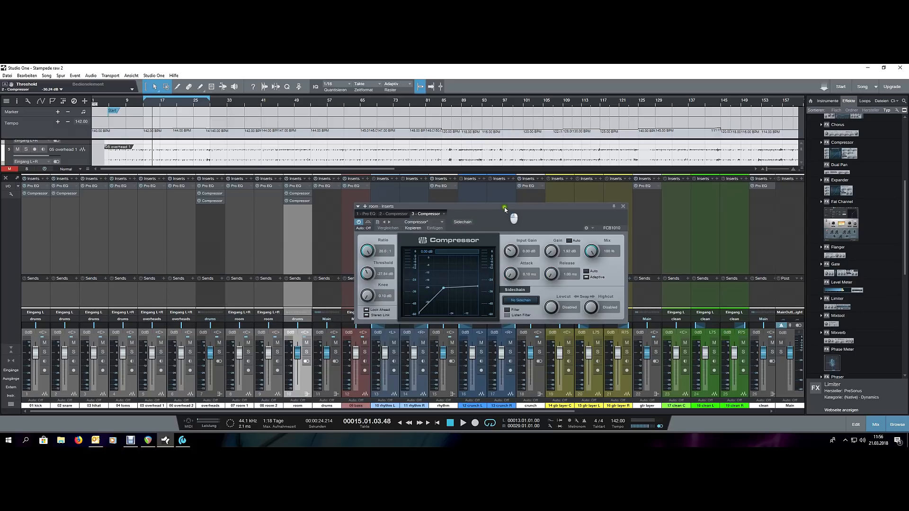
drag(505, 210, 503, 209)
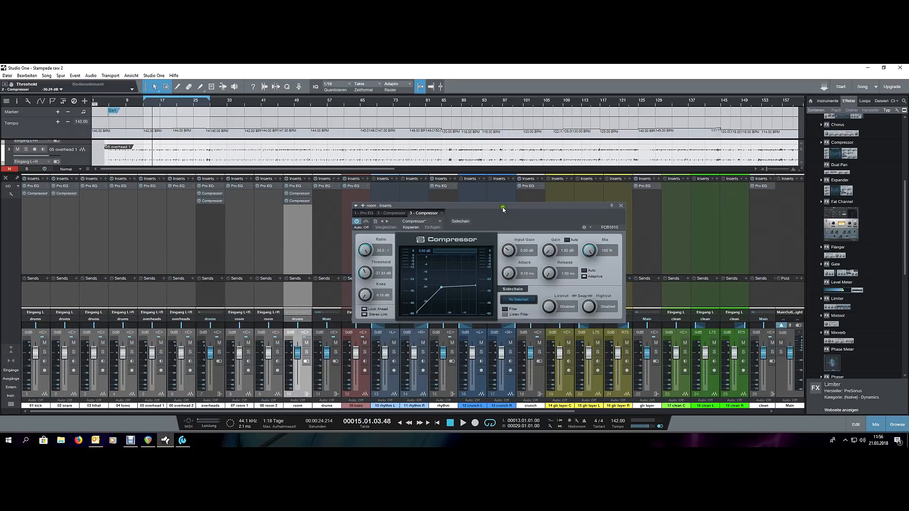
click(621, 207)
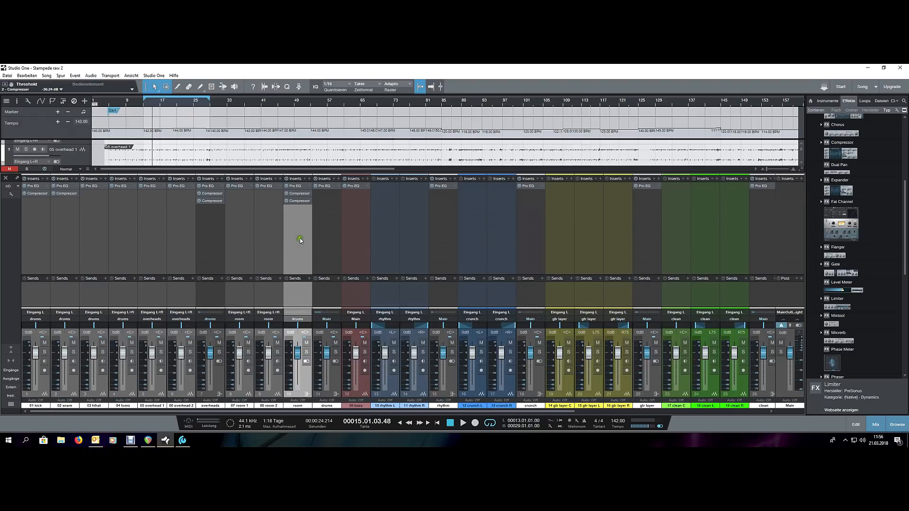
Step: Inspect the Pro EQ curves of the room bus and the overheads bus
click(297, 188)
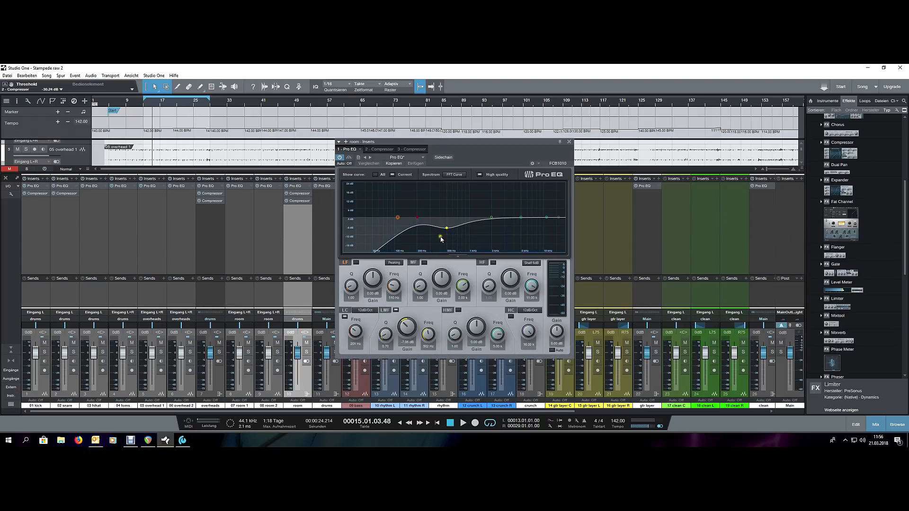
click(206, 187)
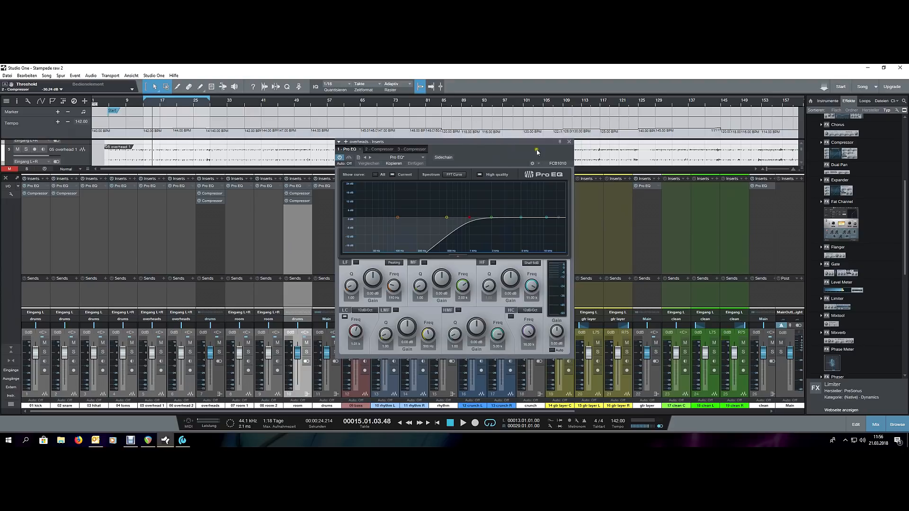
click(570, 142)
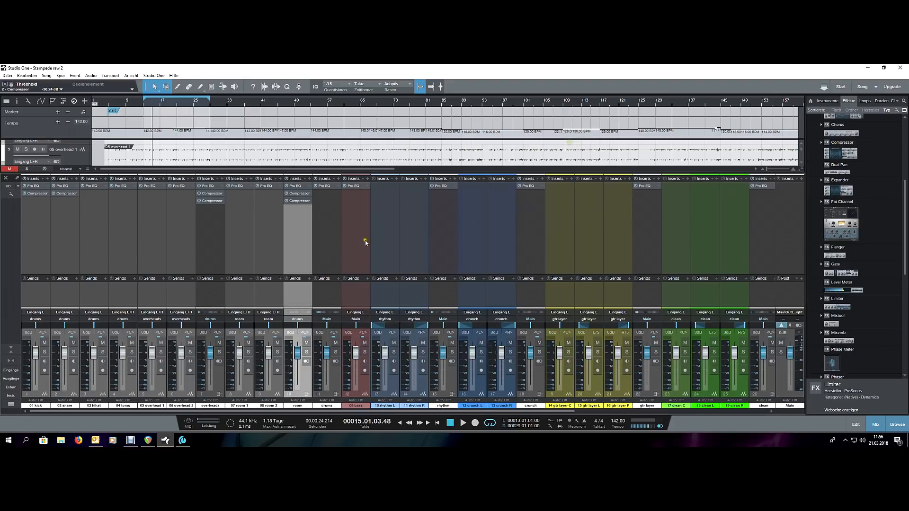
click(45, 214)
click(61, 216)
click(44, 216)
click(62, 217)
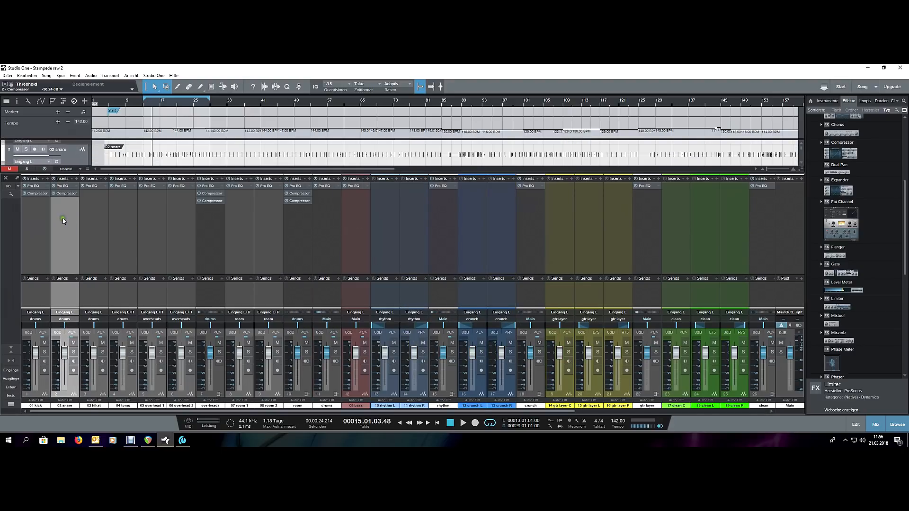
click(39, 225)
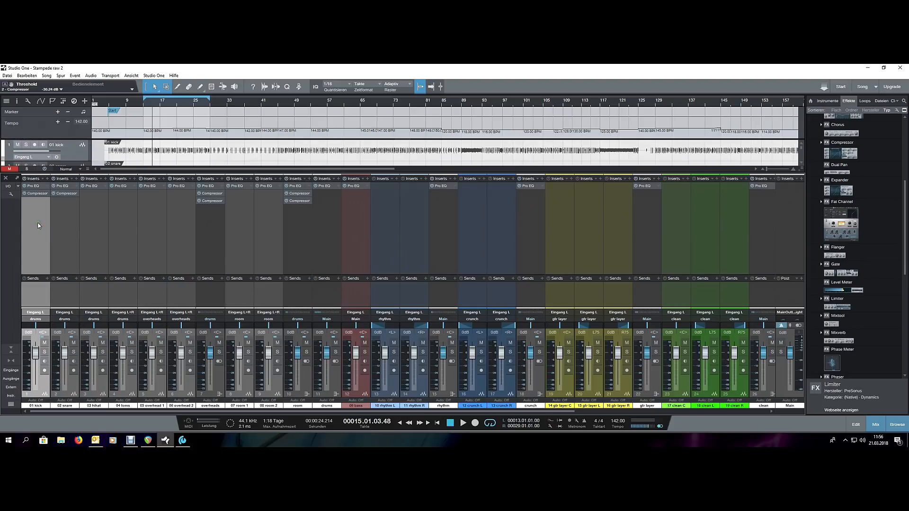
Step: Listen to the soloed drums bus, clear the solo and play the full mix from the loop start for comparison
click(335, 352)
key(space)
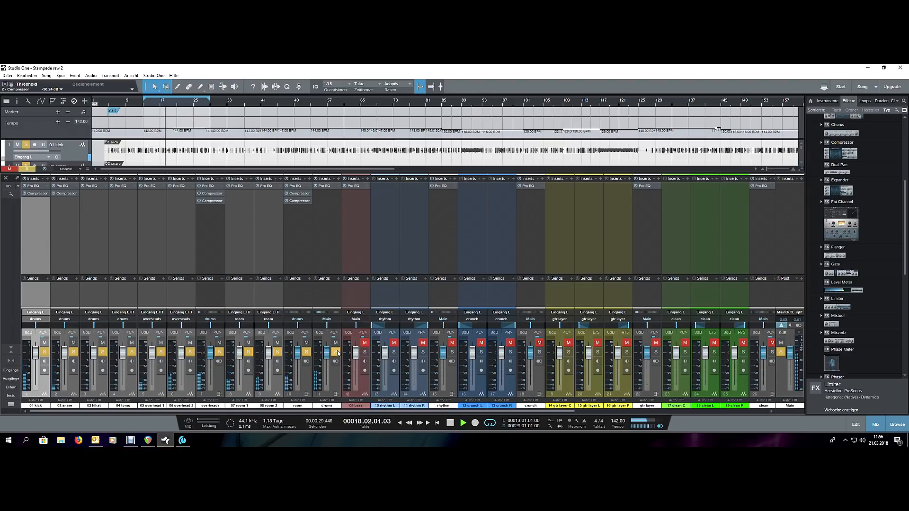
key(space)
click(337, 352)
key(KP_1)
key(space)
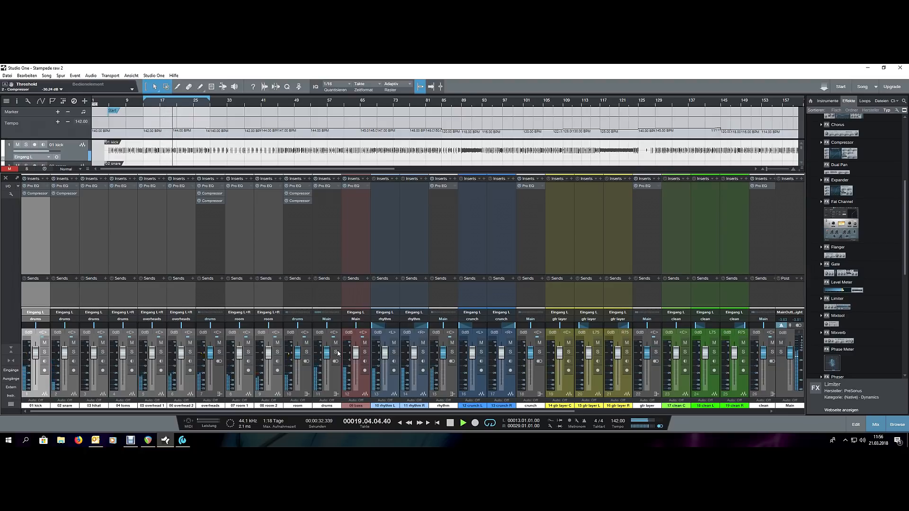
key(space)
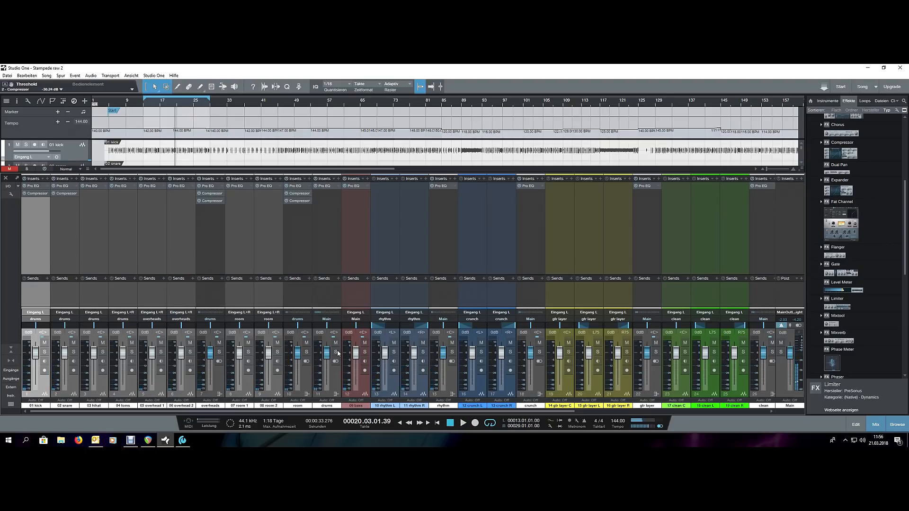
Step: Solo overhead 2 and cut its Pro EQ's MF band by about 9 dB near 2.5 kHz with a Q of 4.00 during playback
click(191, 353)
key(KP_1)
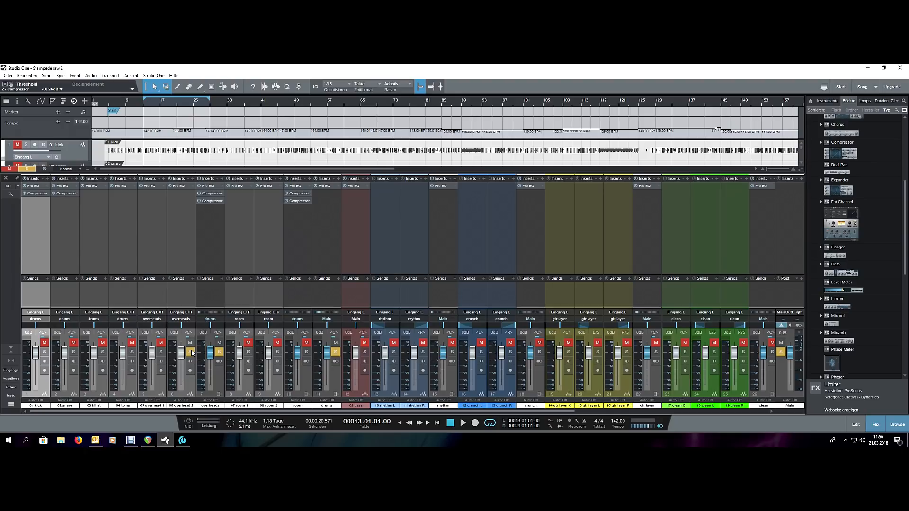
key(space)
click(180, 186)
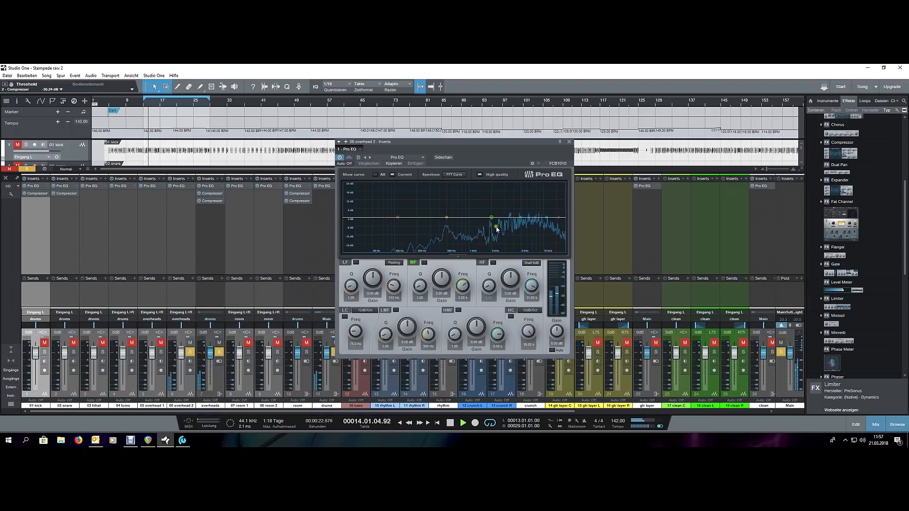
key(space)
click(188, 237)
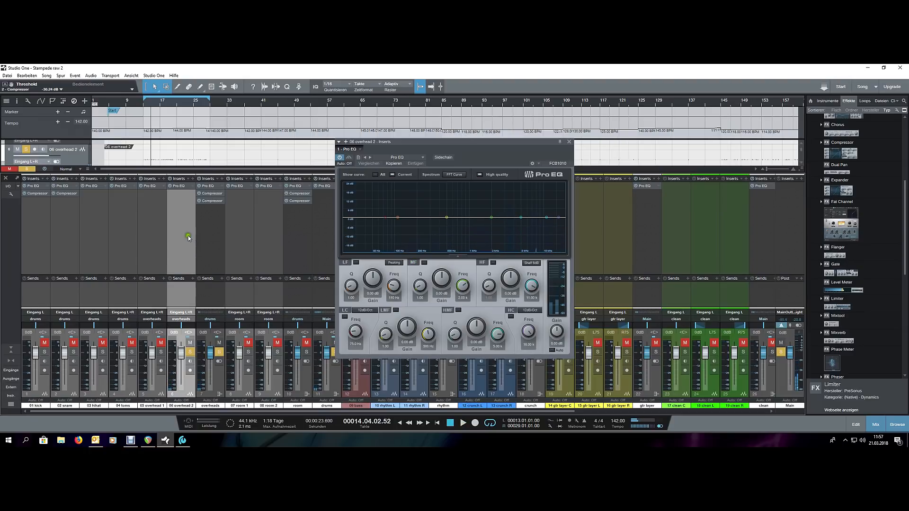
key(space)
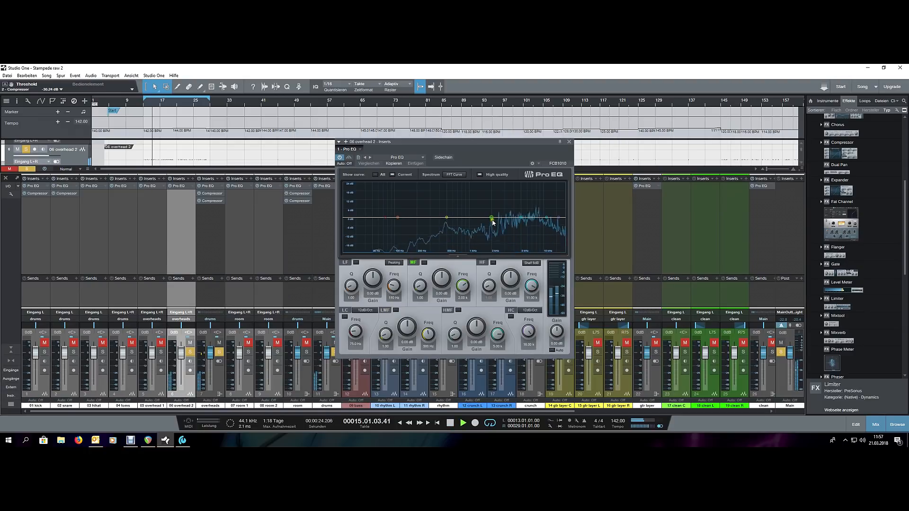
drag(492, 218, 500, 208)
scroll(500, 208, up, 3)
scroll(500, 209, up, 3)
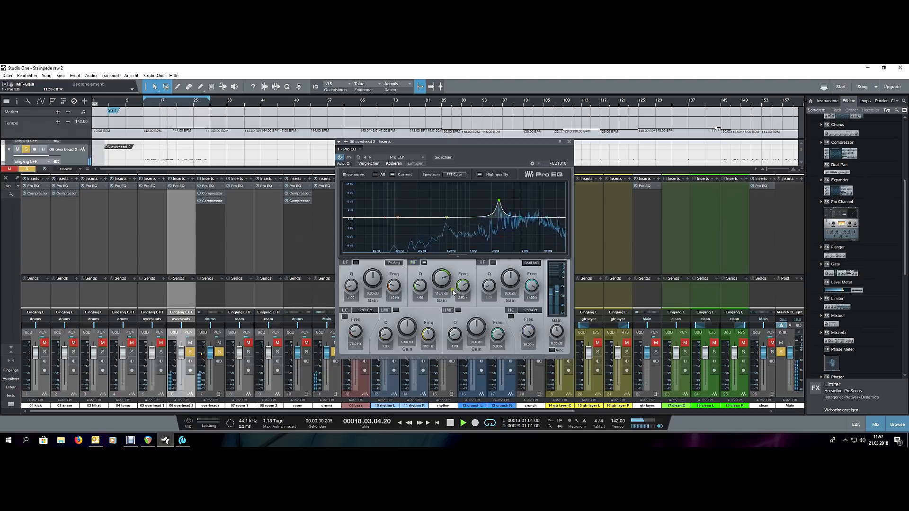
drag(449, 292, 447, 310)
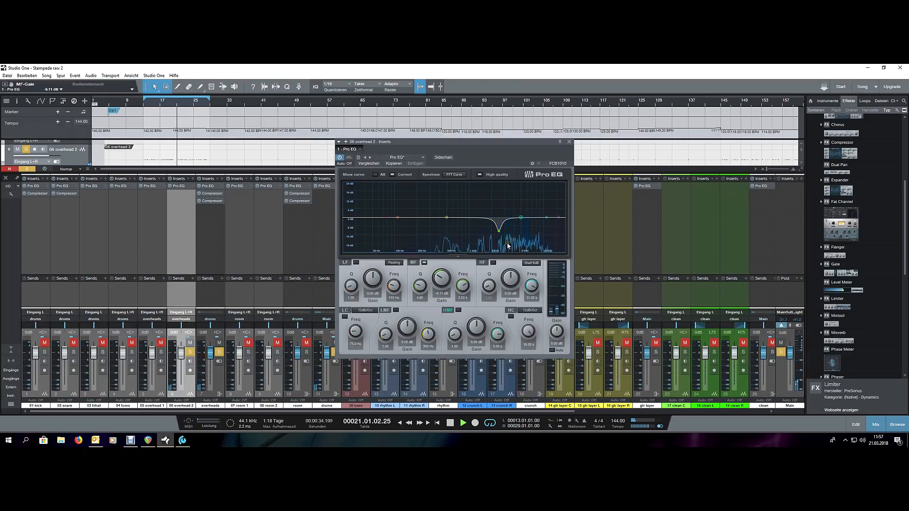
Step: Cut overhead 2's HMF band to -6.24 dB near 8.1 kHz with a Q of 3.10 and clear the solo
drag(521, 219, 534, 207)
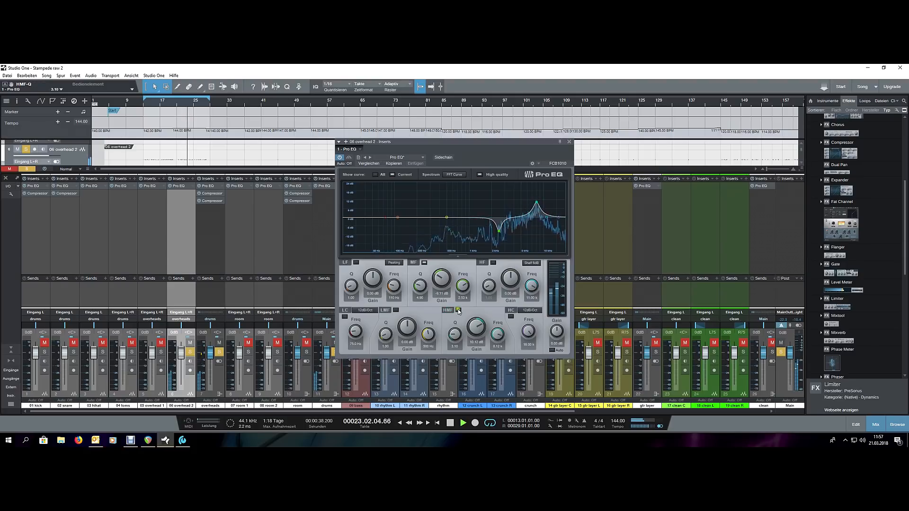
drag(480, 322, 477, 345)
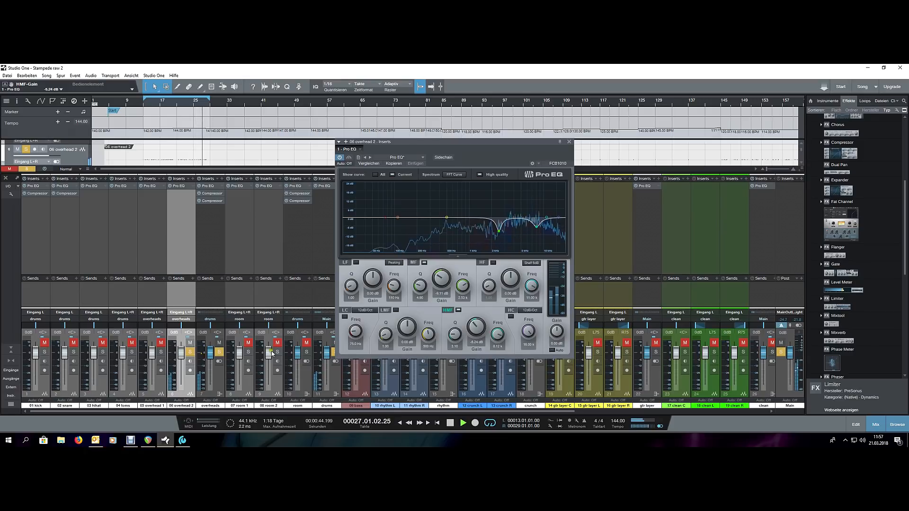
click(216, 352)
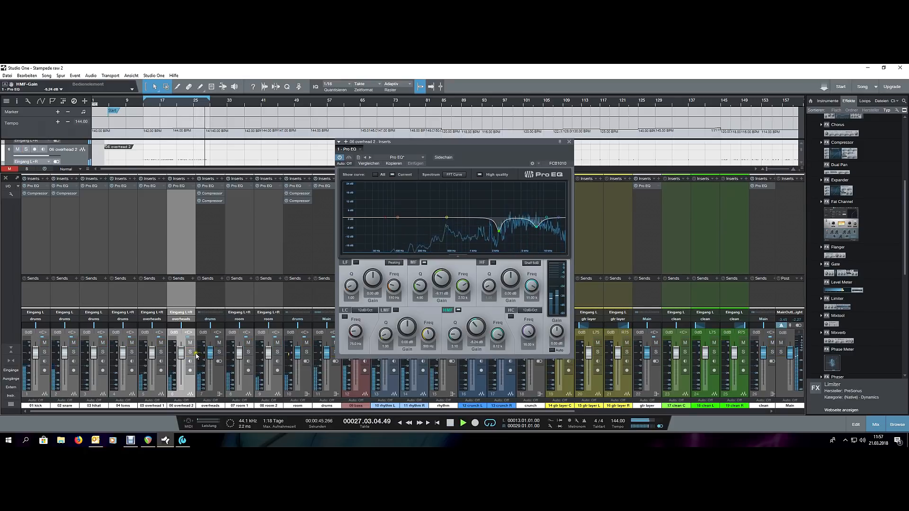
Step: Solo room 2, make a narrow MF cut near 2.7 kHz with a Q of about 10 in its Pro EQ and clear the solo
click(277, 353)
click(269, 187)
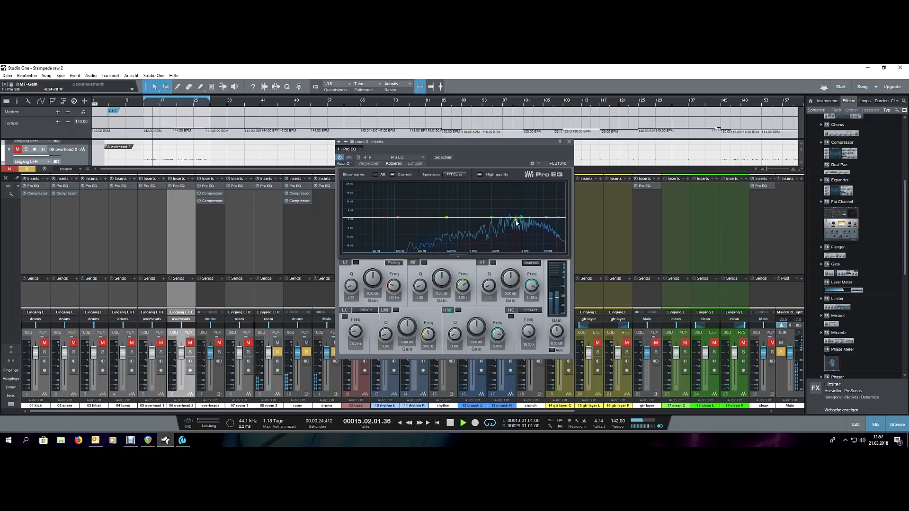
click(491, 218)
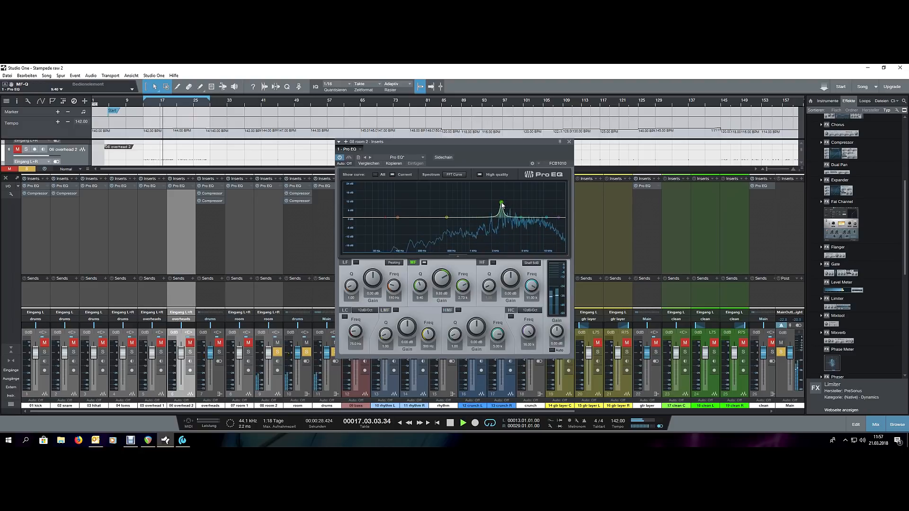
drag(441, 280, 421, 286)
click(305, 352)
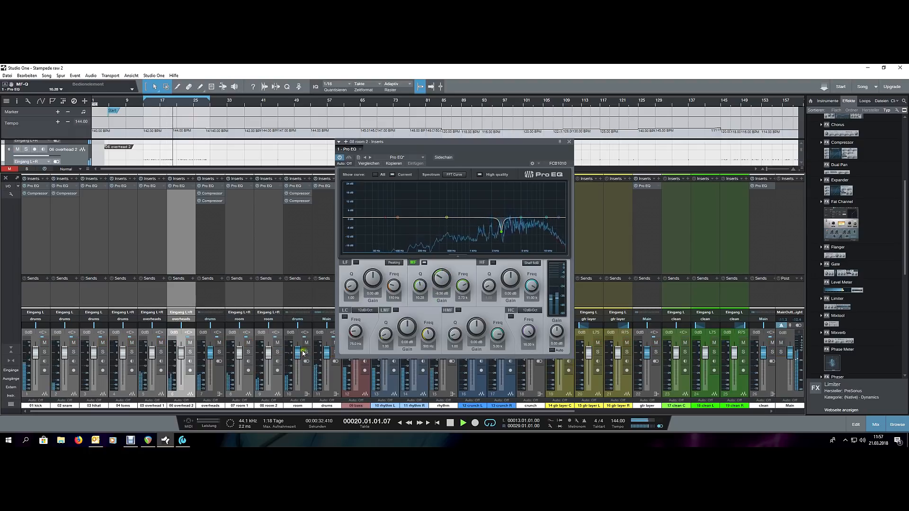
Step: Solo overhead 1, audition a later song section and set the loop range from bar 69 to about bar 85
click(224, 102)
key(space)
key(space)
scroll(225, 101, down, 2)
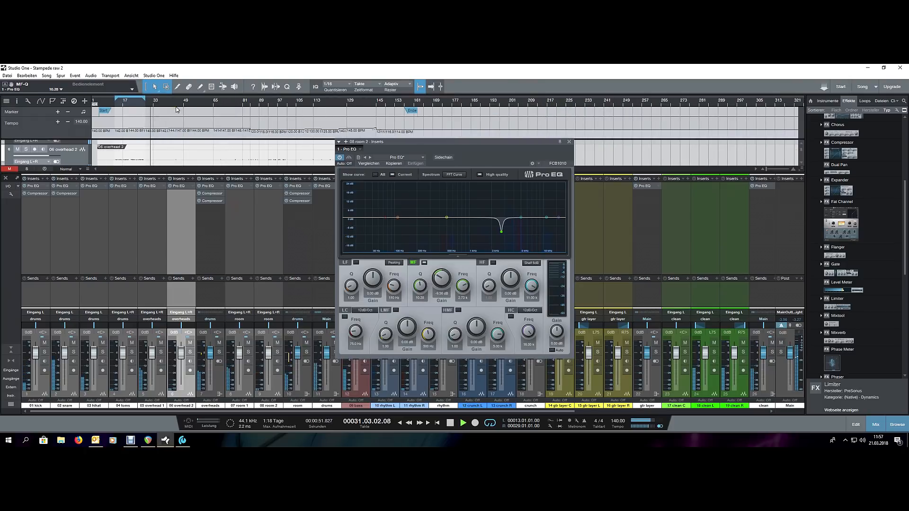
click(162, 386)
key(space)
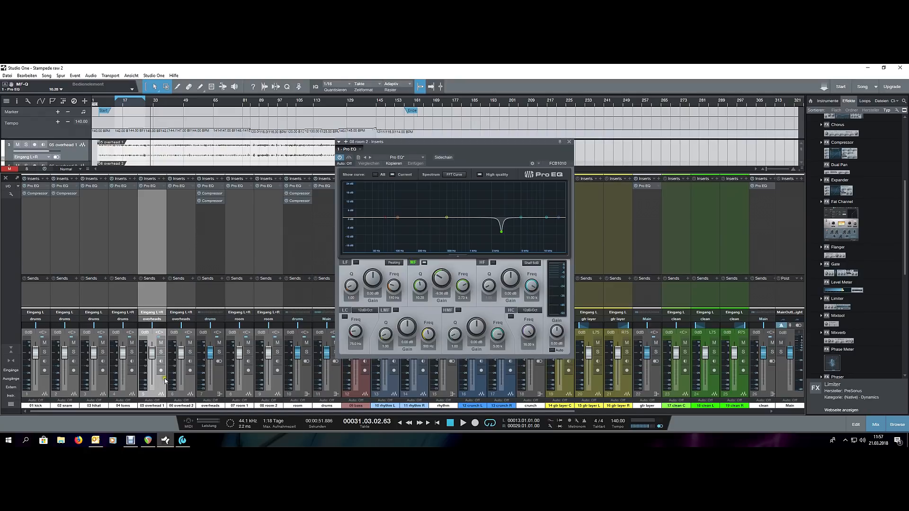
key(s)
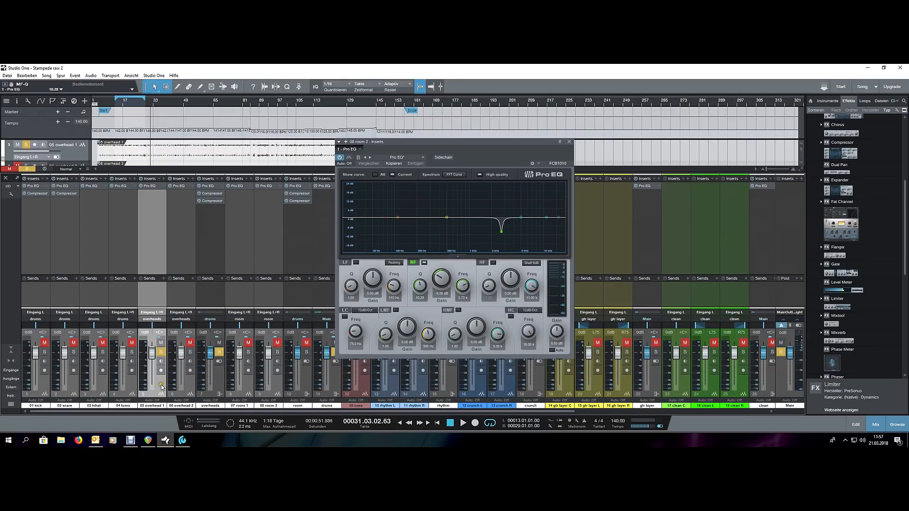
double_click(176, 103)
click(223, 103)
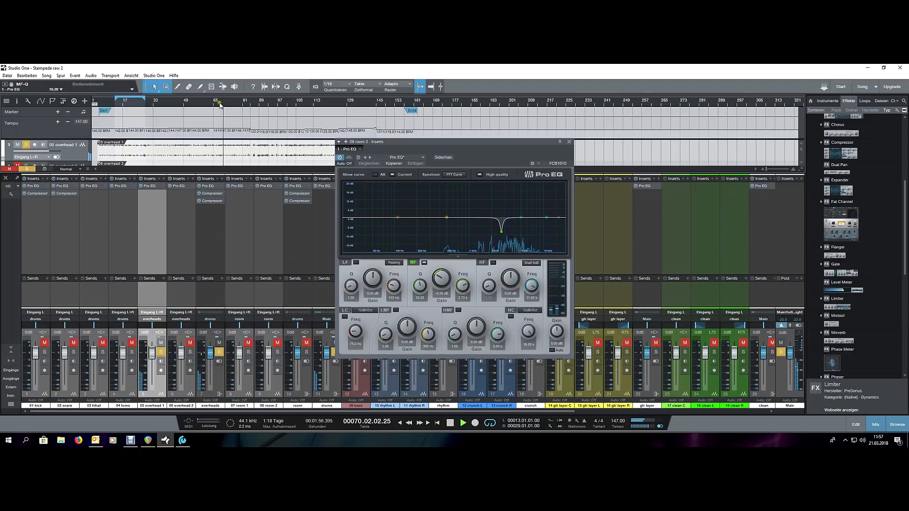
click(217, 105)
scroll(242, 104, up, 5)
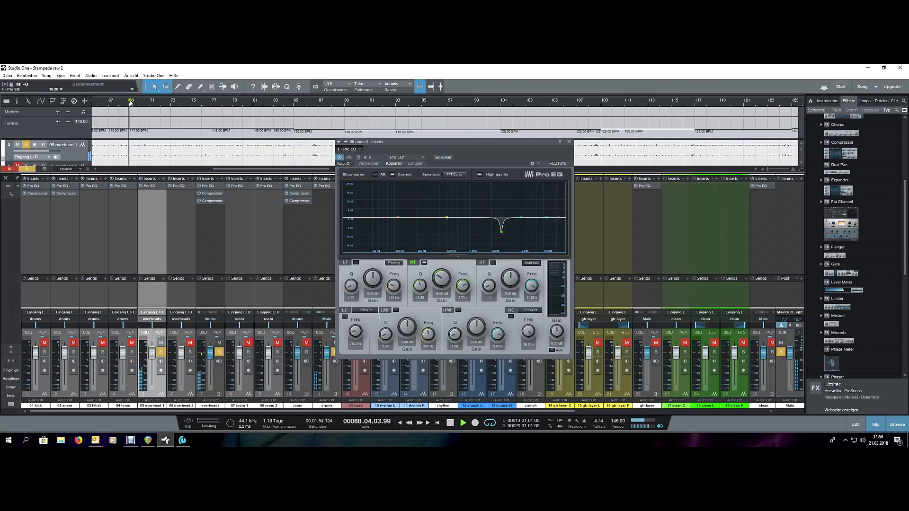
drag(131, 101, 294, 102)
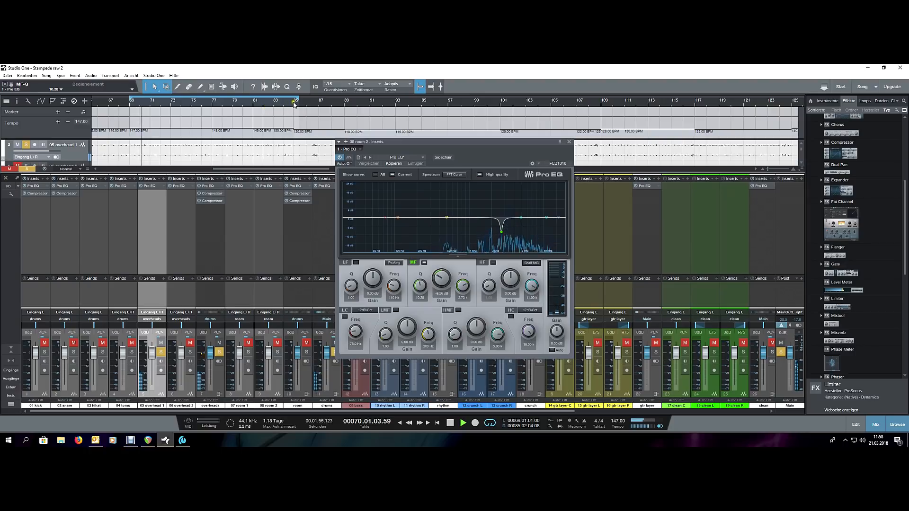
Step: Switch the HF band of overhead 1's Pro EQ to Peaking, cut about 9 dB near 8.7 kHz with Q 3.40, and try a high cut
click(155, 187)
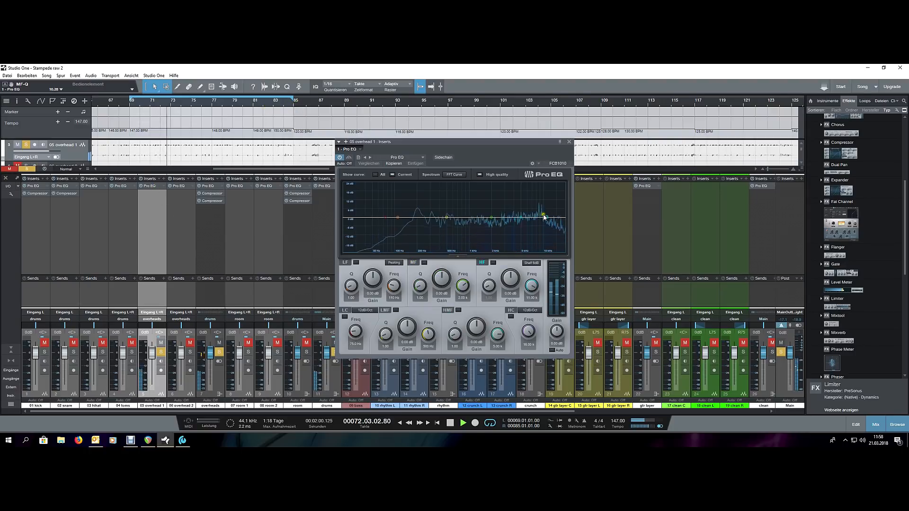
click(532, 262)
click(535, 267)
drag(546, 217, 540, 233)
scroll(540, 230, up, 5)
scroll(542, 235, up, 2)
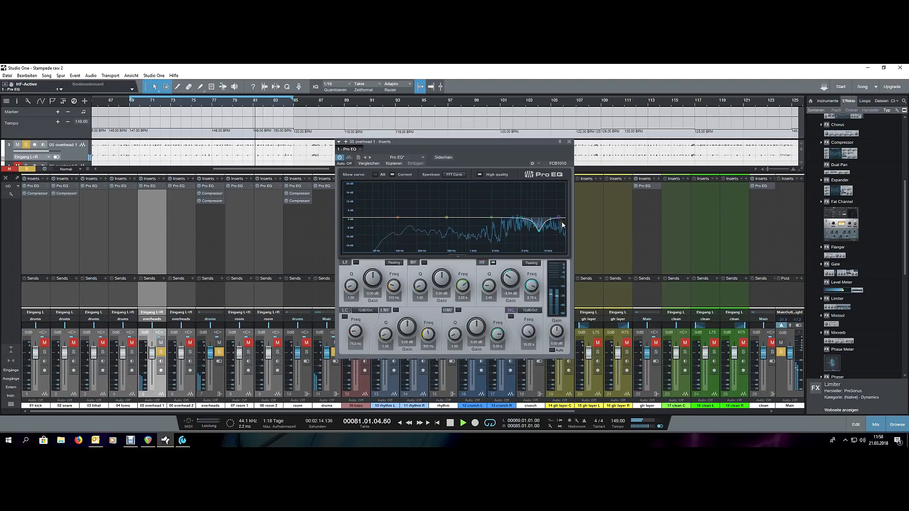
click(560, 218)
drag(559, 219, 546, 219)
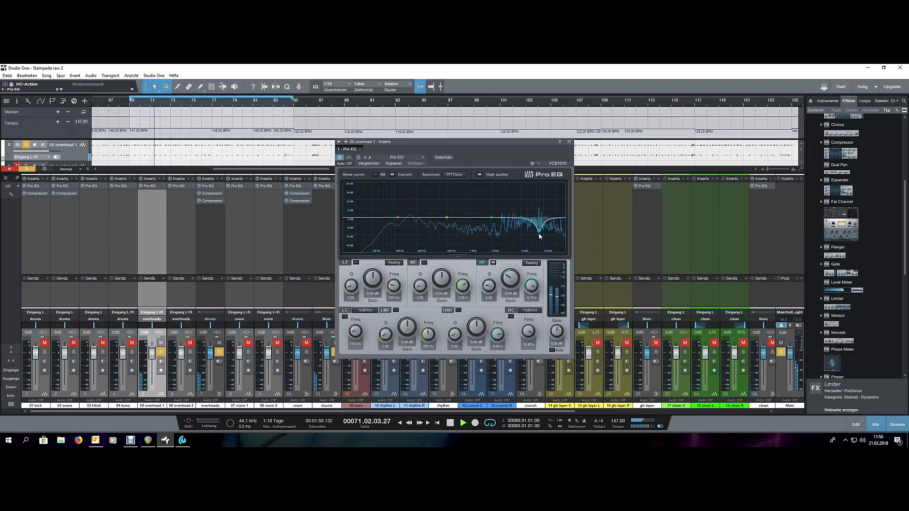
Step: Solo room 1, open its Pro EQ and compare it with the full mix, then briefly solo overhead 1
click(248, 342)
click(249, 353)
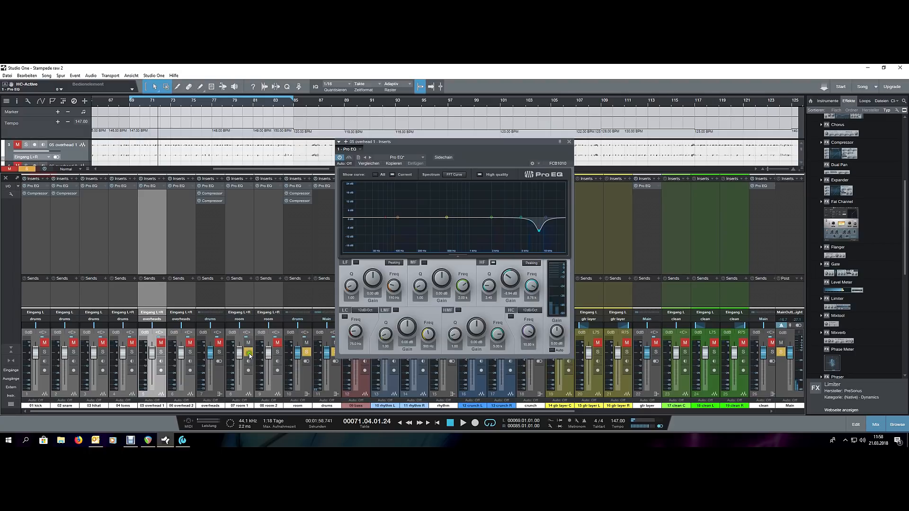
click(239, 186)
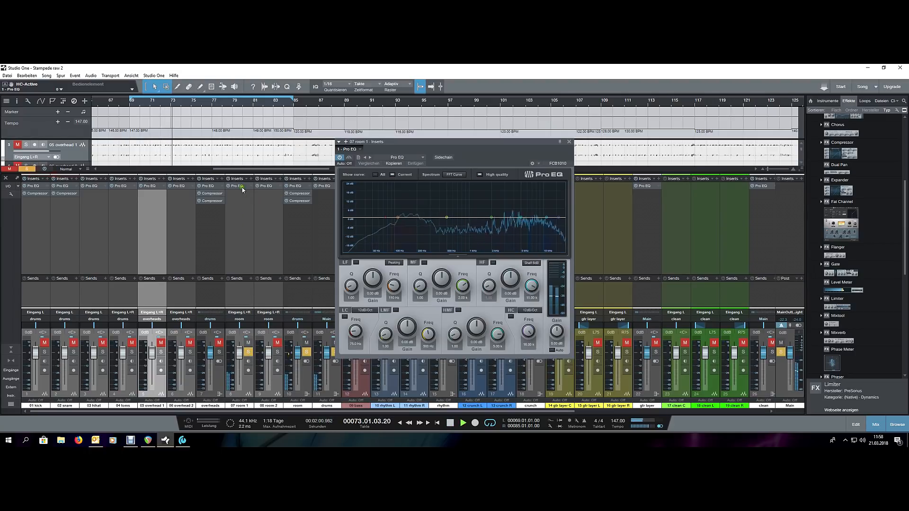
ctrl+click(306, 352)
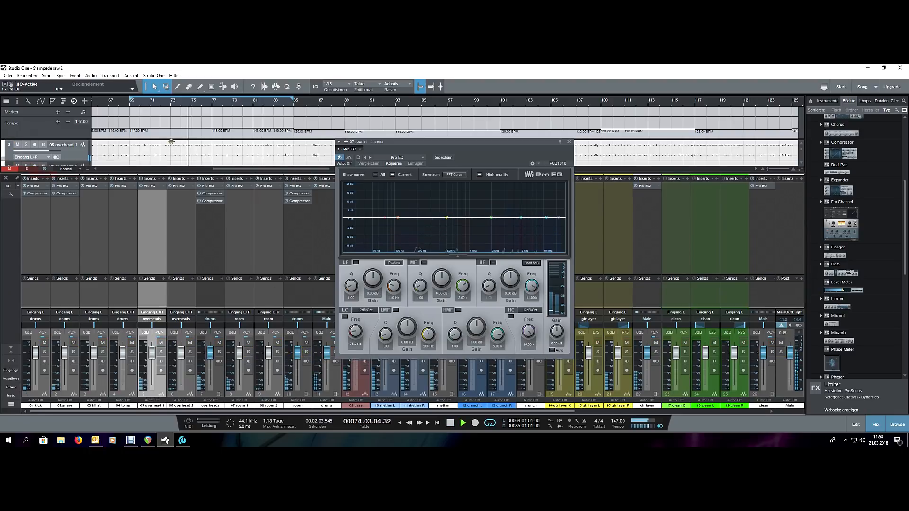
scroll(265, 105, down, 4)
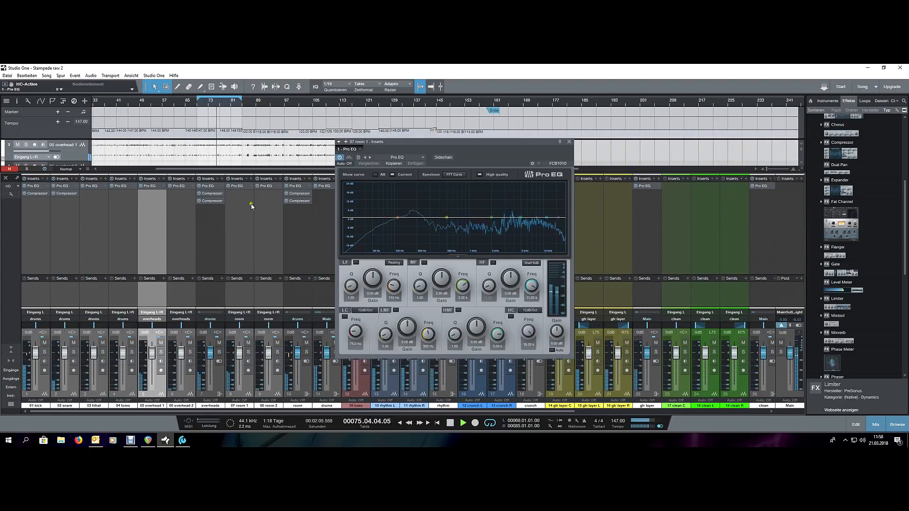
click(161, 352)
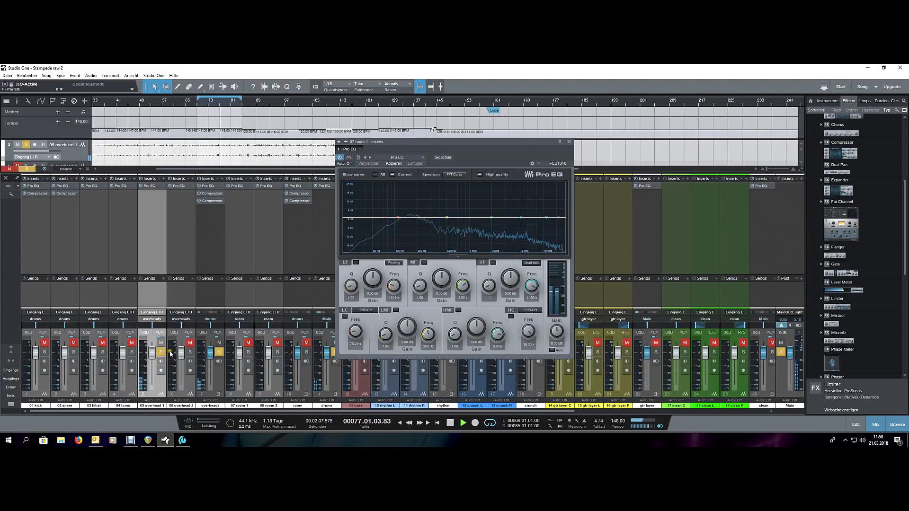
click(161, 353)
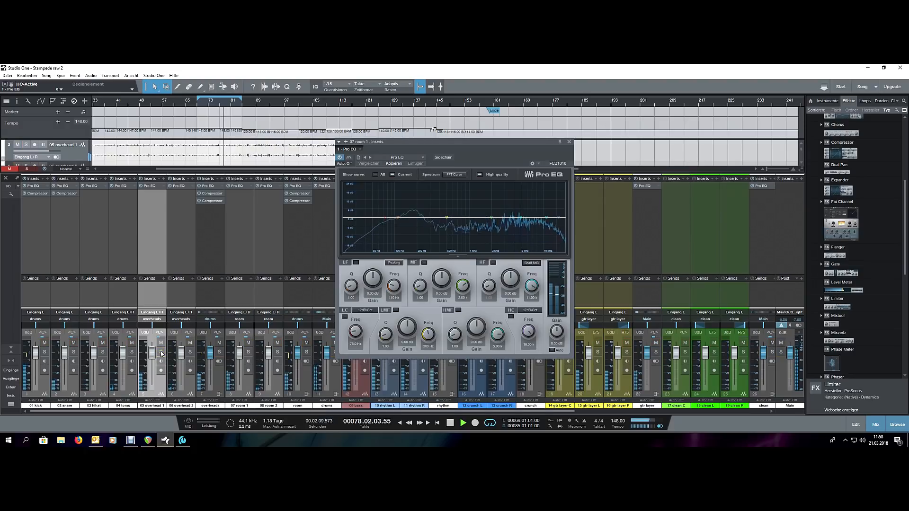
Step: Sweep the HMF band of overhead 1's Pro EQ for harshness and cut near 14.07 kHz with a Q of 6.40
click(155, 187)
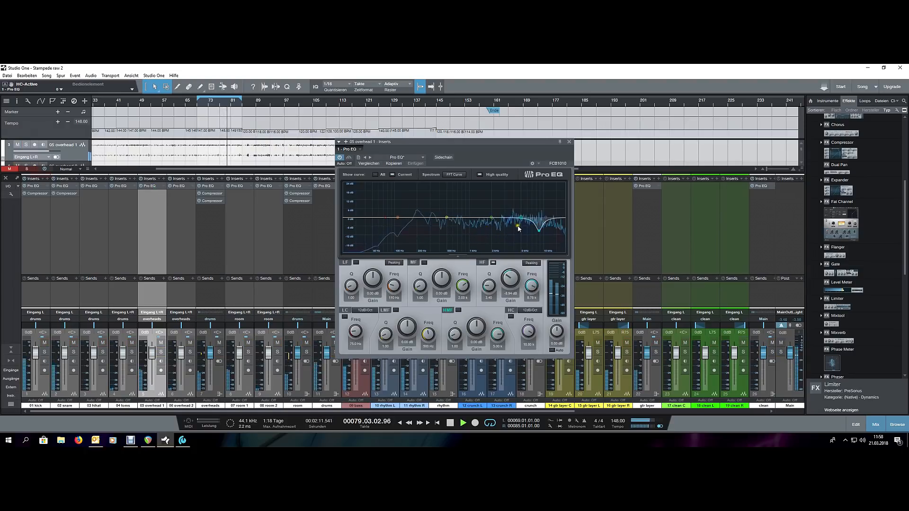
mouse_move(521, 218)
mouse_down()
mouse_move(524, 203)
mouse_move(552, 207)
mouse_move(516, 217)
mouse_up()
key(space)
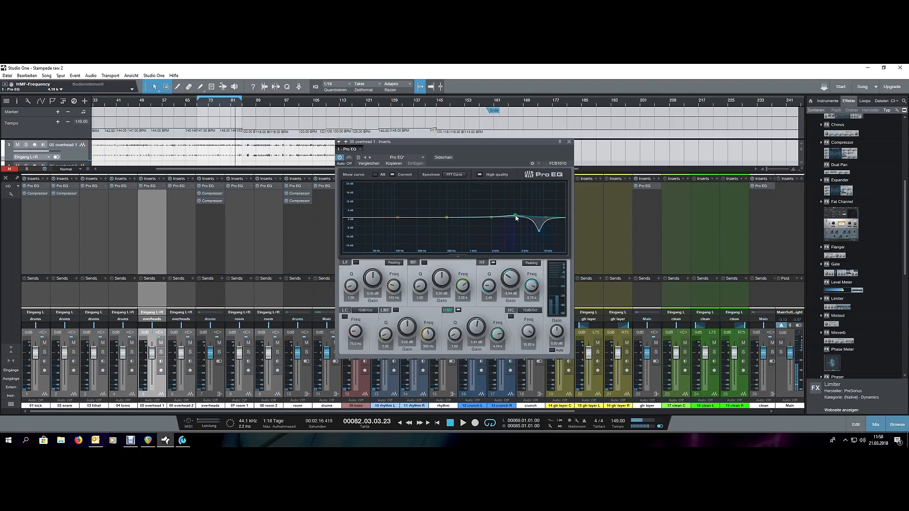
drag(516, 218, 554, 206)
key(space)
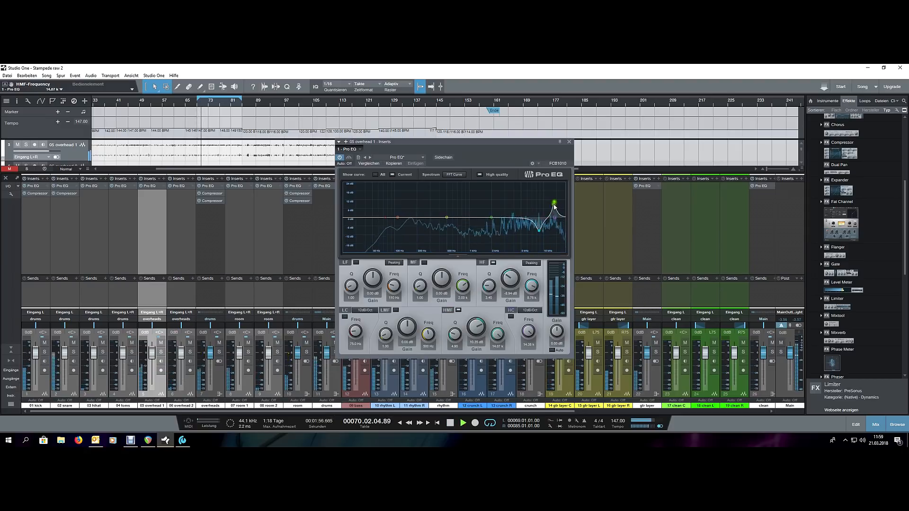
drag(479, 329, 479, 367)
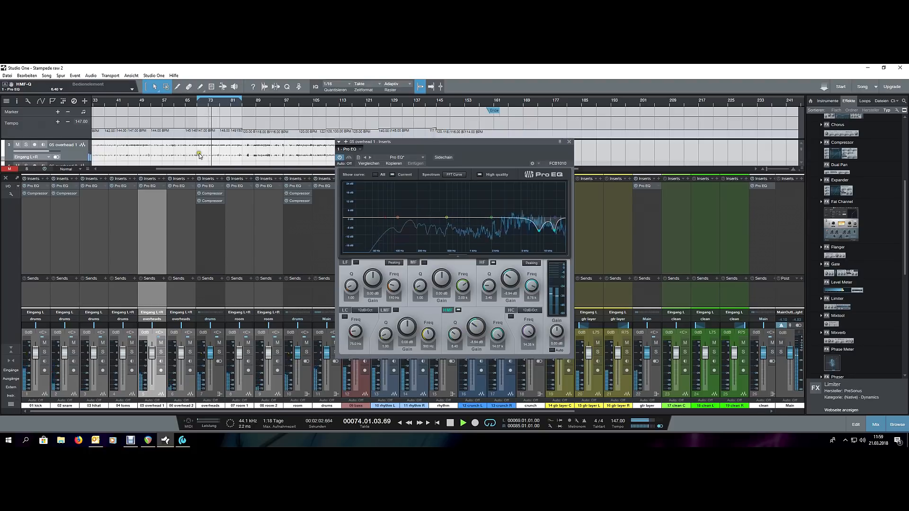
Step: Audition the overhead cuts in other song sections, including around bar 17, and close overhead 1's Pro EQ
click(246, 109)
scroll(205, 104, down, 2)
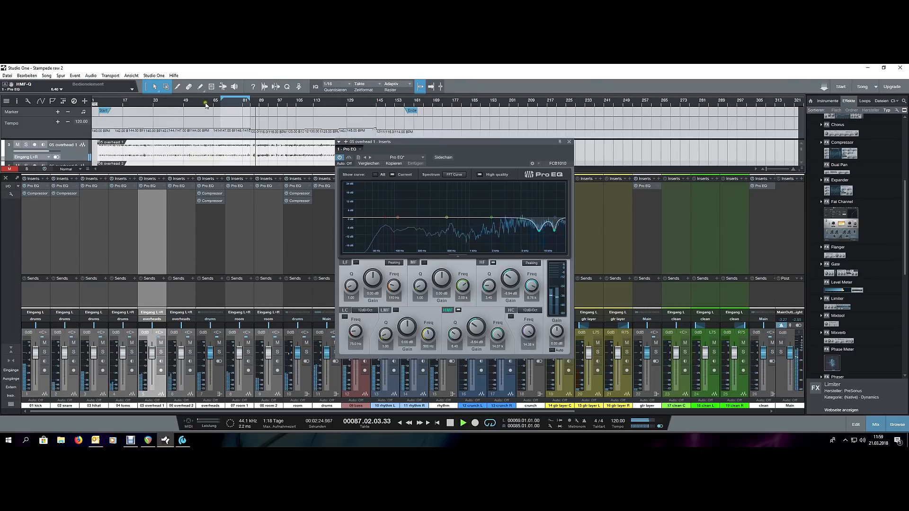
scroll(125, 105, up, 2)
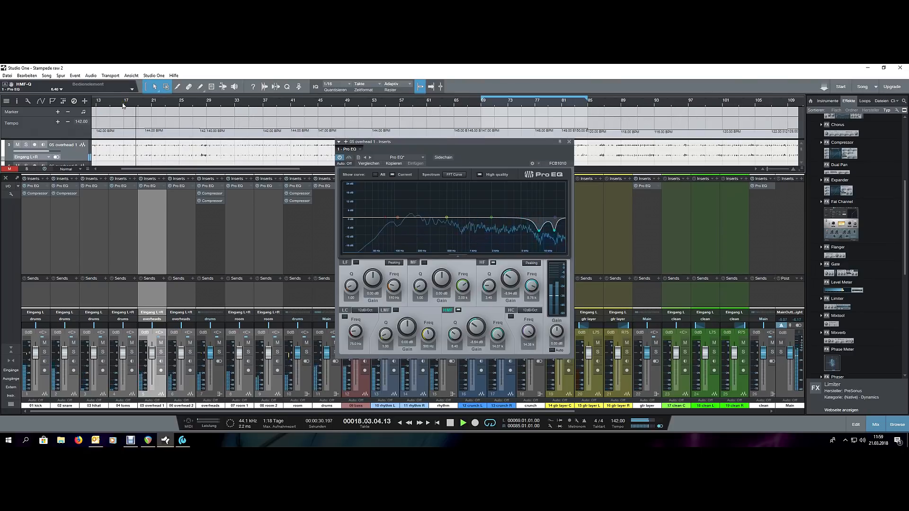
scroll(132, 103, down, 2)
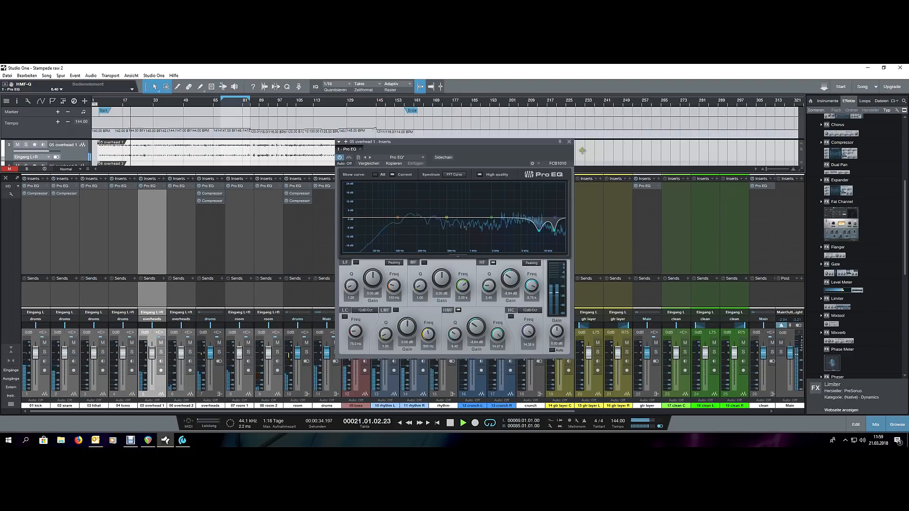
click(569, 142)
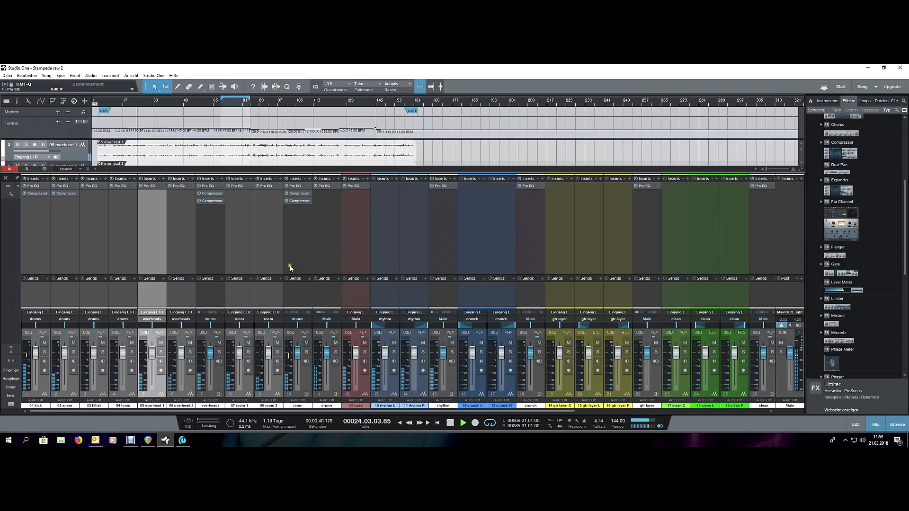
Step: Play the full mix from about bar 33 and again from the beginning of the song
click(222, 105)
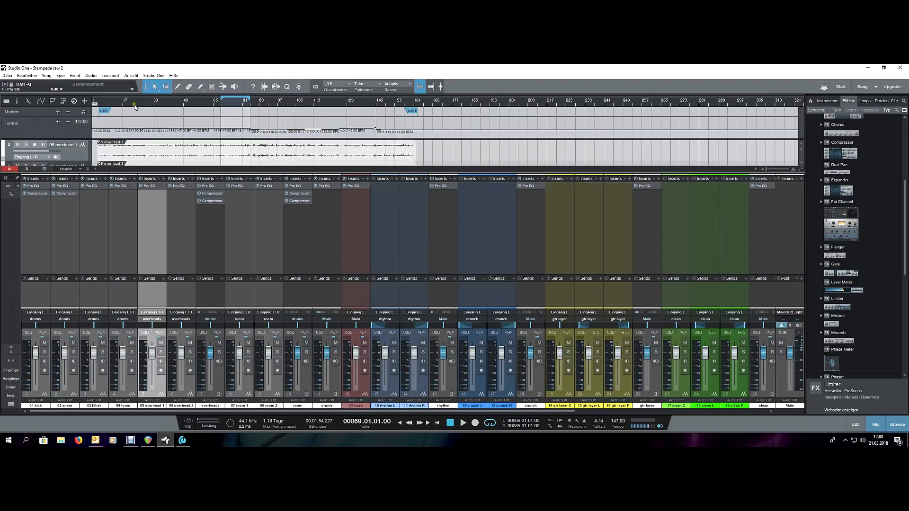
click(153, 105)
key(space)
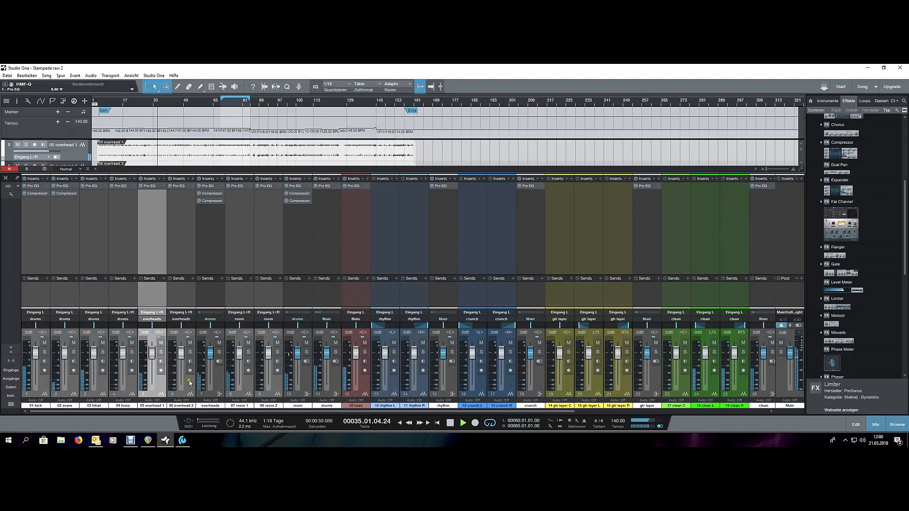
mouse_move(287, 411)
mouse_down()
mouse_move(407, 412)
mouse_move(276, 421)
mouse_up()
key(space)
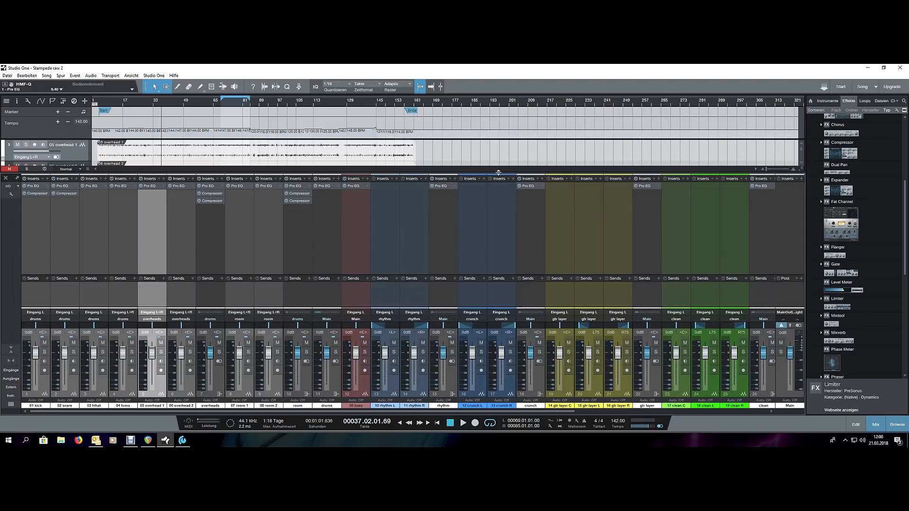
click(104, 104)
key(space)
key(e)
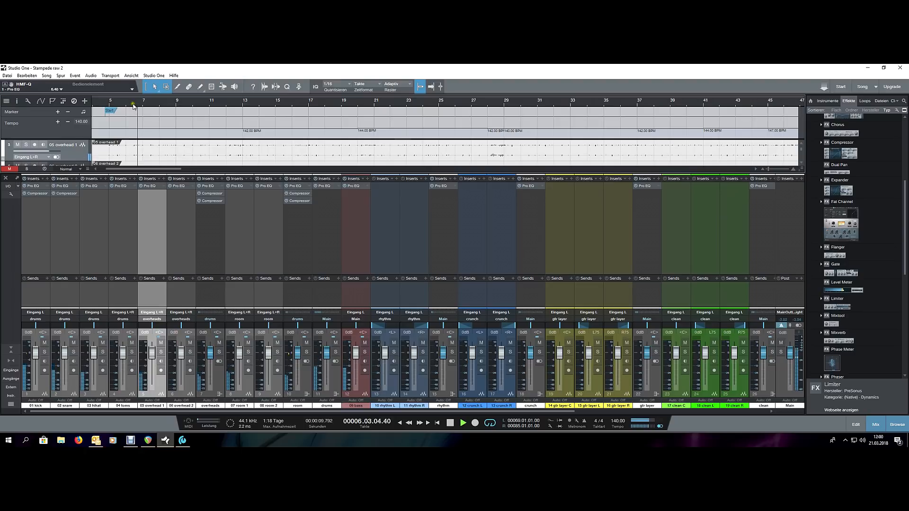
key(w)
key(w)
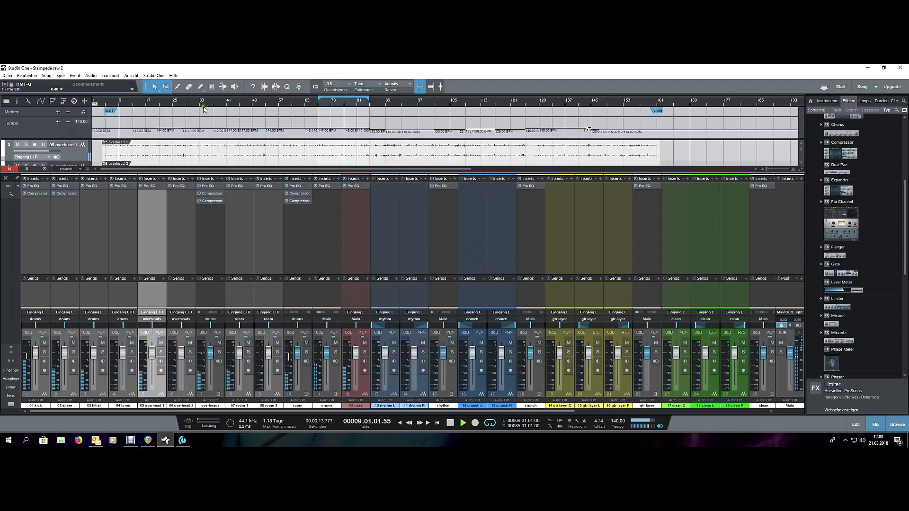
key(e)
key(e)
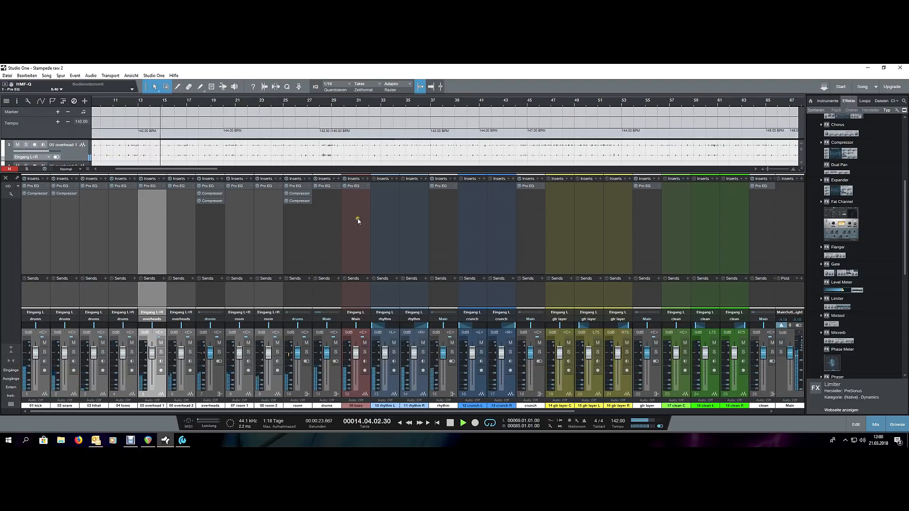
Step: Mute the bass, inspect the low end in the rhythm bus's Pro EQ during playback and unmute the bass
click(353, 202)
click(365, 343)
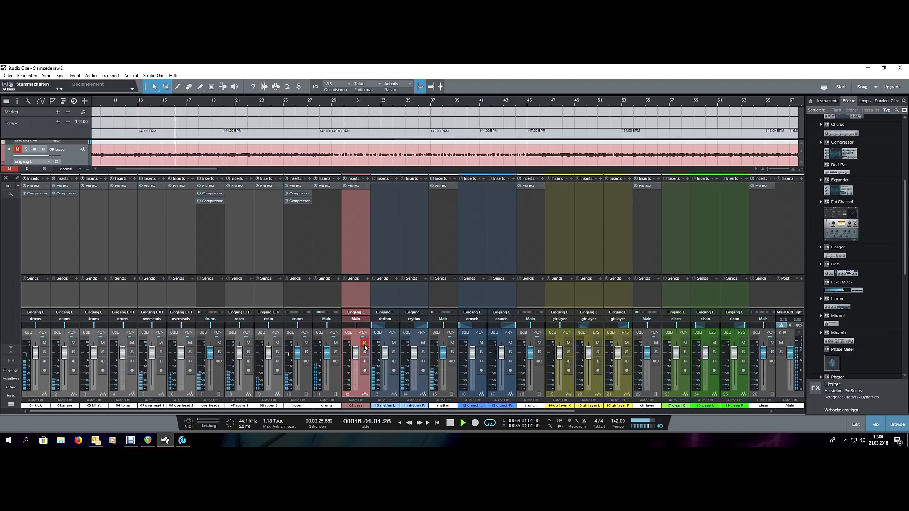
click(441, 185)
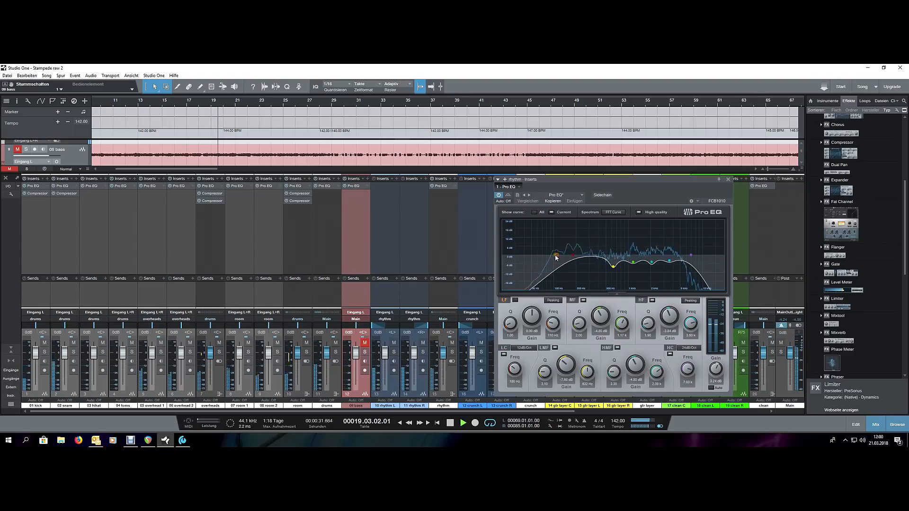
drag(573, 257, 575, 255)
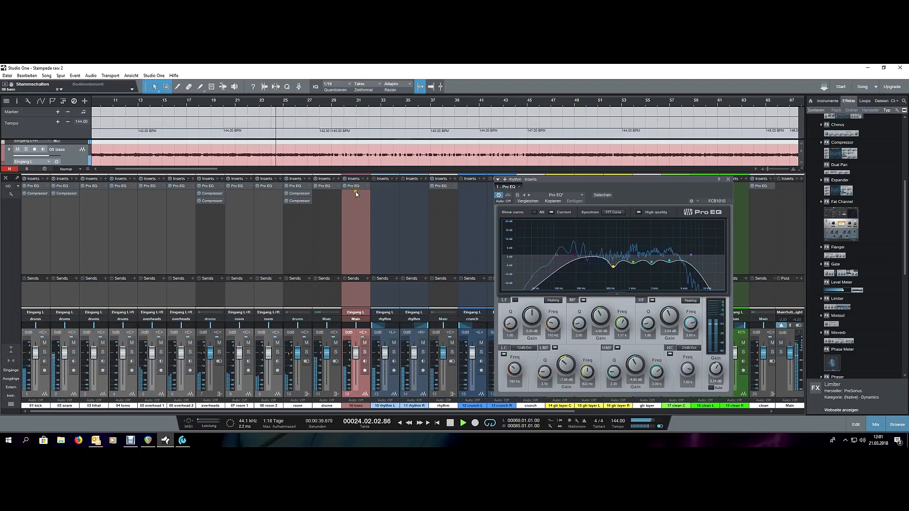
click(364, 342)
Step: Lower the bass fader to -2.1 dB, compare its Pro EQ without the LF boost and set the LF band's Q to 2.00
click(515, 301)
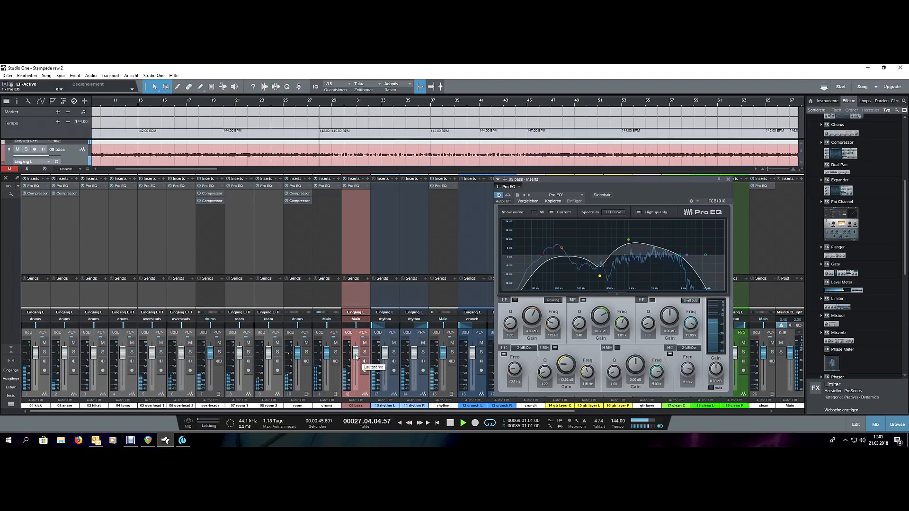
drag(356, 355, 356, 358)
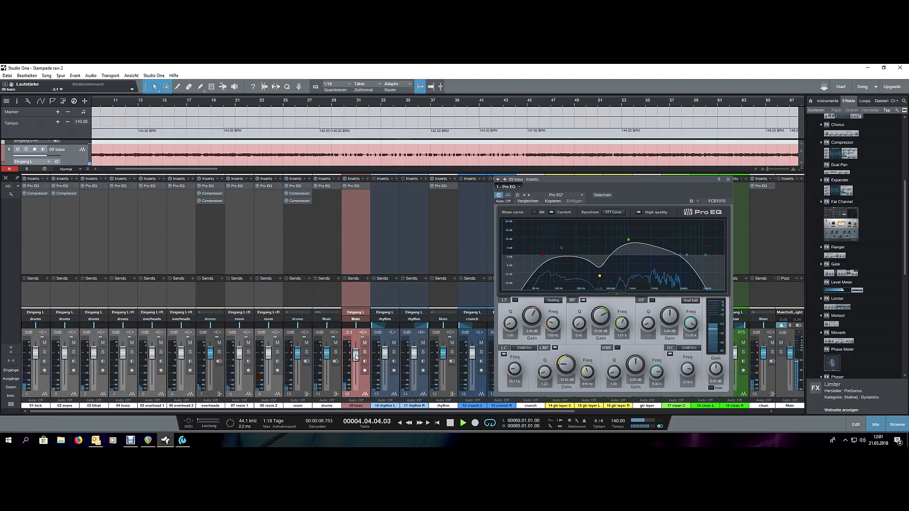
scroll(417, 103, down, 5)
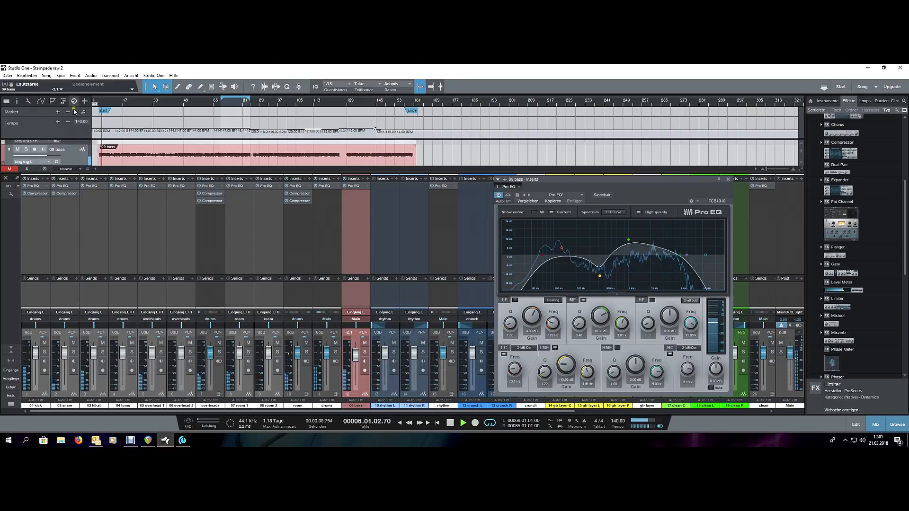
scroll(94, 104, up, 5)
click(515, 302)
scroll(512, 326, up, 5)
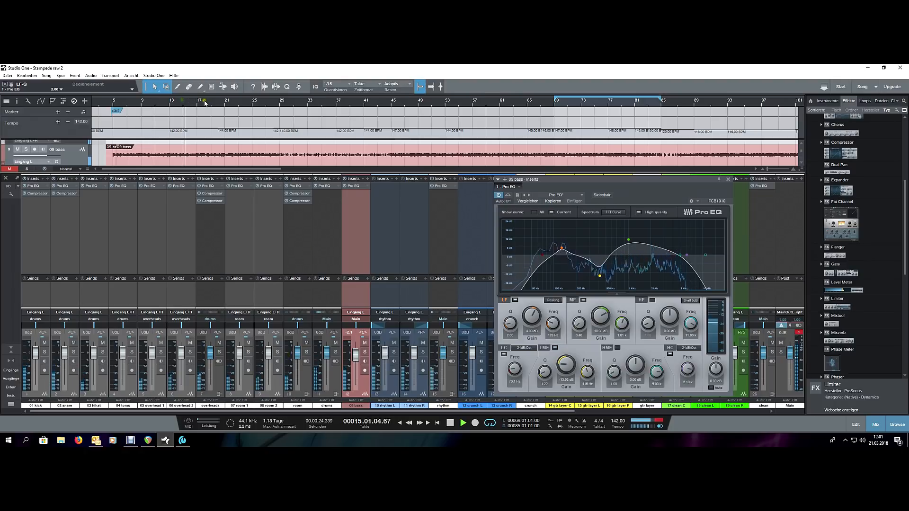
Step: Turn off the LF band and the low cut in the kick's existing Pro EQ and close it
click(33, 187)
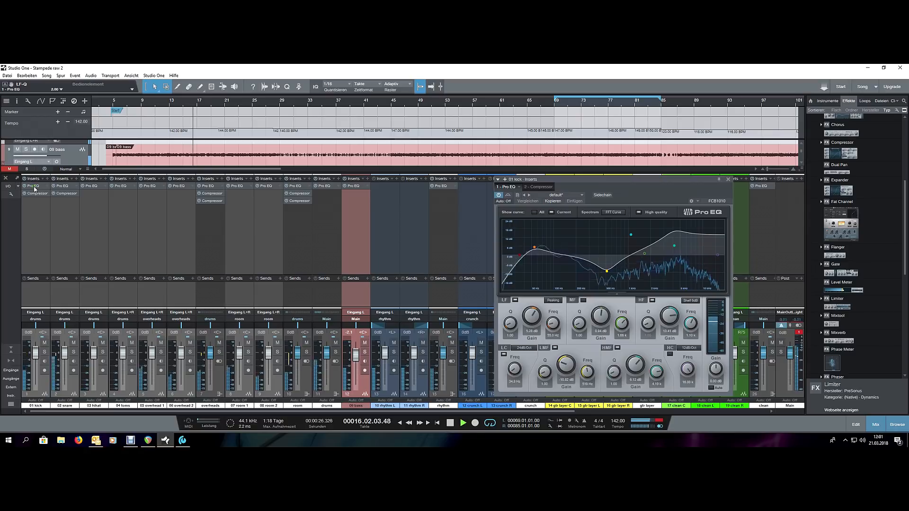
key(space)
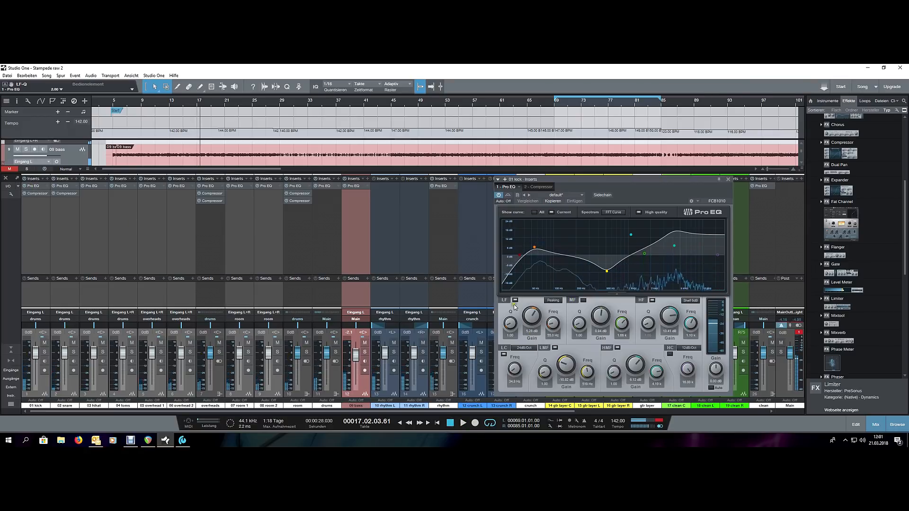
click(515, 300)
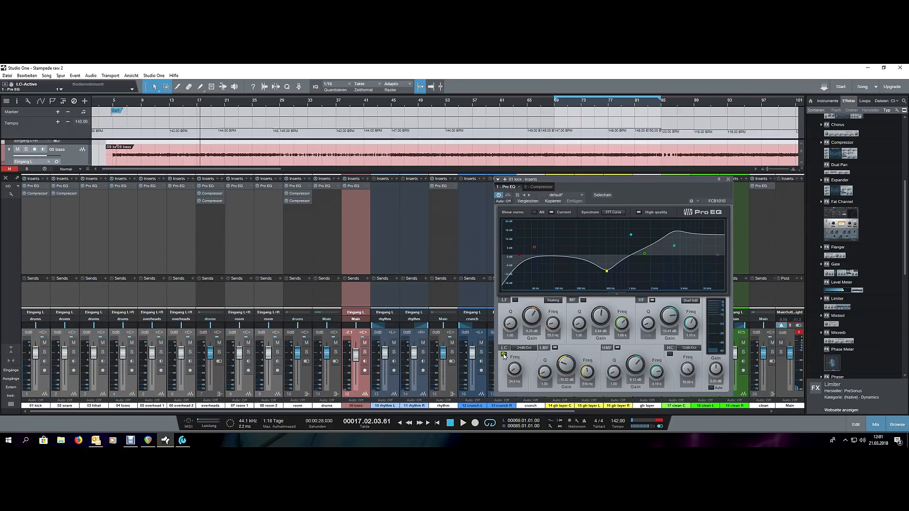
click(503, 355)
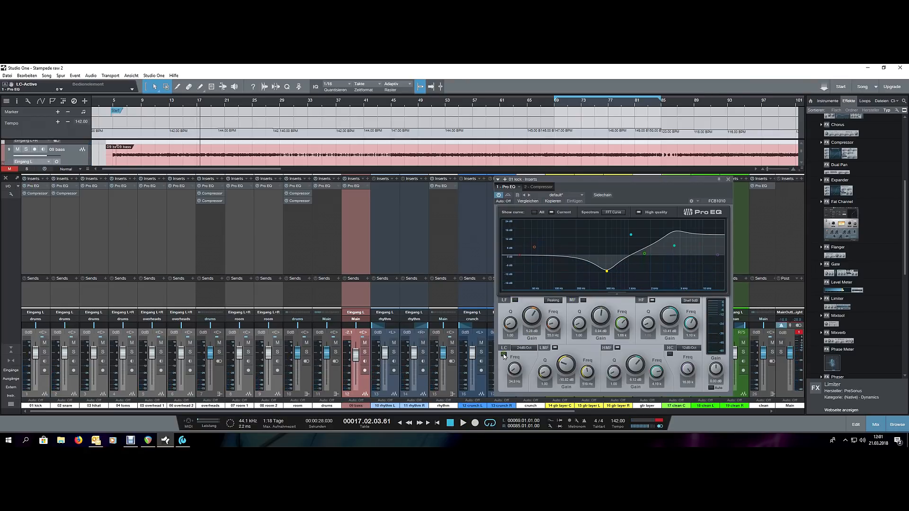
click(728, 181)
Step: Add a second Pro EQ after the kick's Compressor and boost its LF band near 50 Hz with a Q of 1.90
click(30, 243)
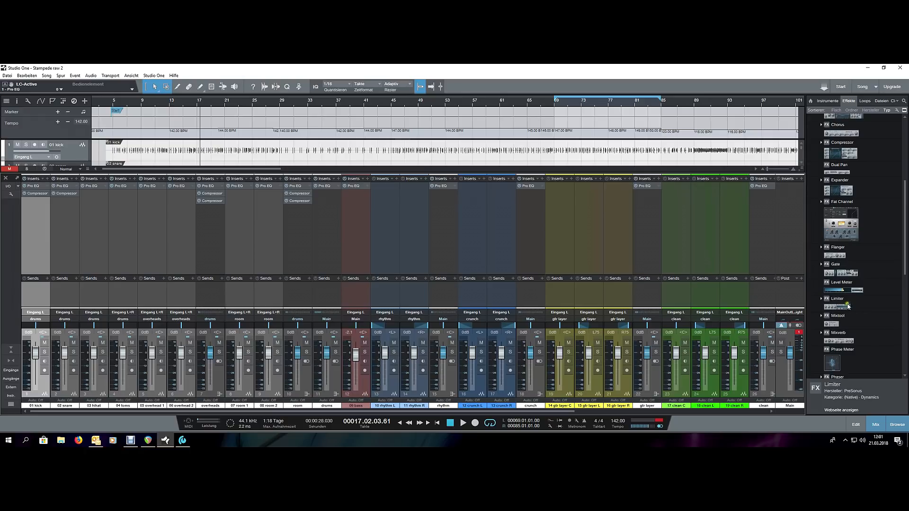
scroll(847, 299, down, 4)
drag(848, 317, 29, 229)
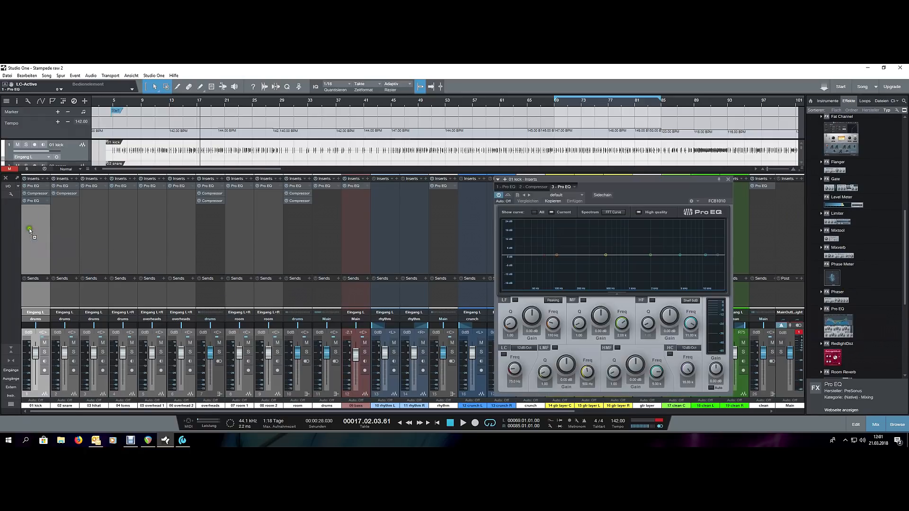
drag(664, 184, 646, 202)
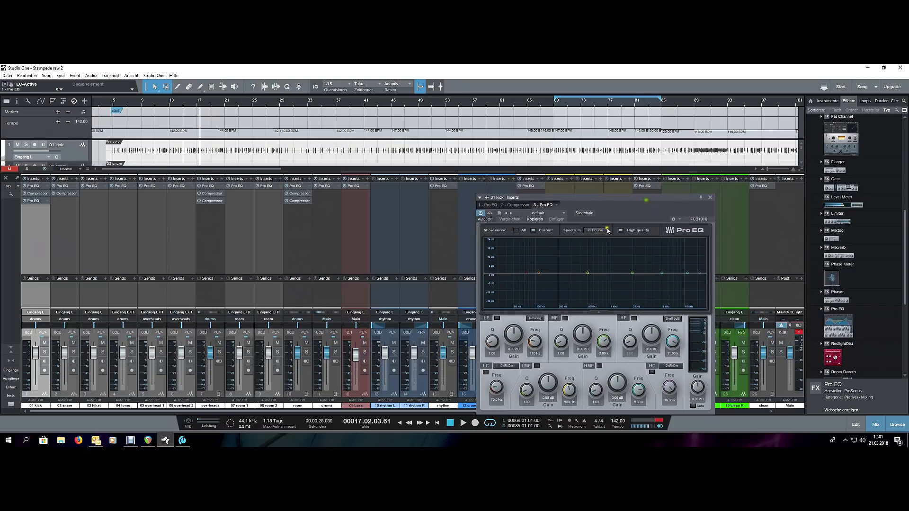
drag(530, 280, 518, 264)
scroll(518, 264, up, 8)
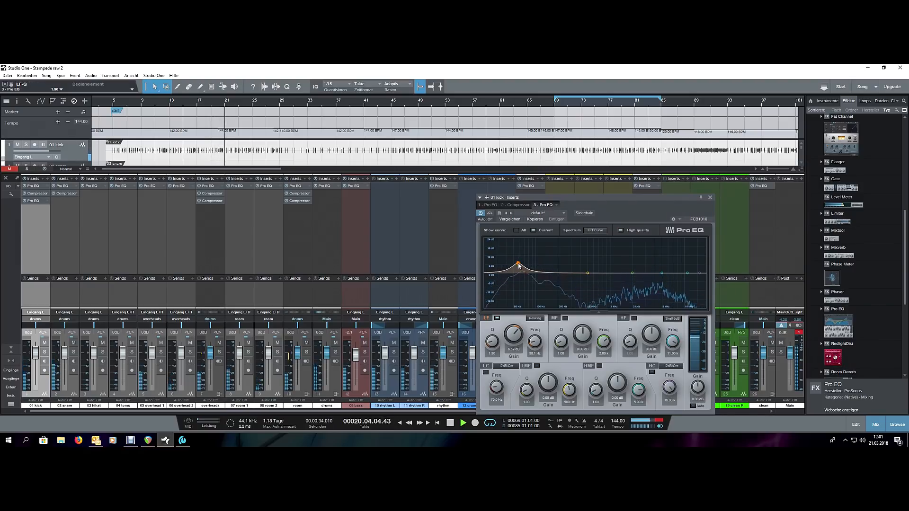
Step: Set the LF boost of the kick's second Pro EQ to about 7.2 dB near 54 Hz with Q 1.74 and its Compressor threshold to -20.84 dB
drag(519, 265, 518, 261)
scroll(518, 261, up, 6)
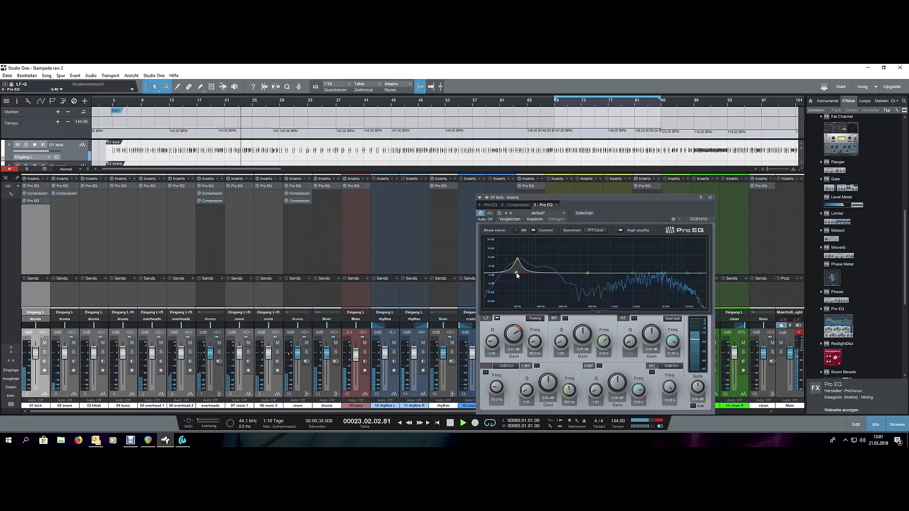
scroll(516, 337, down, 5)
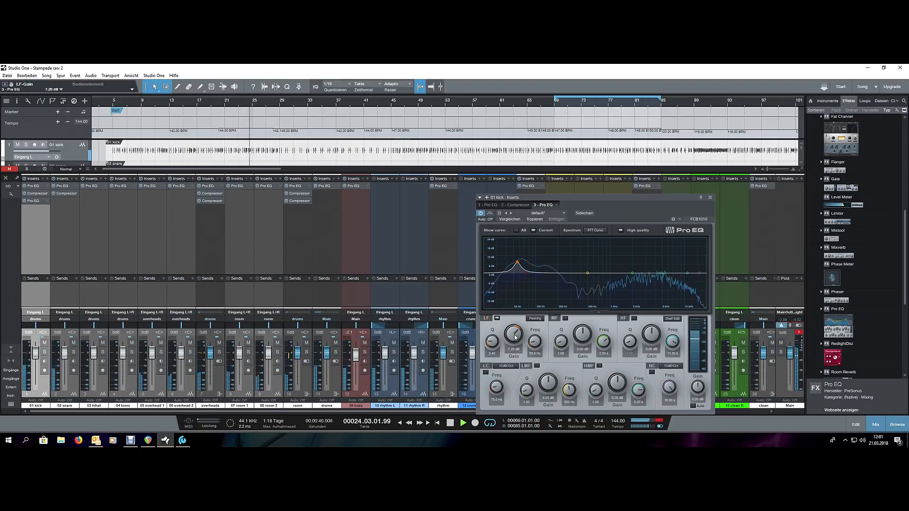
drag(535, 341, 494, 343)
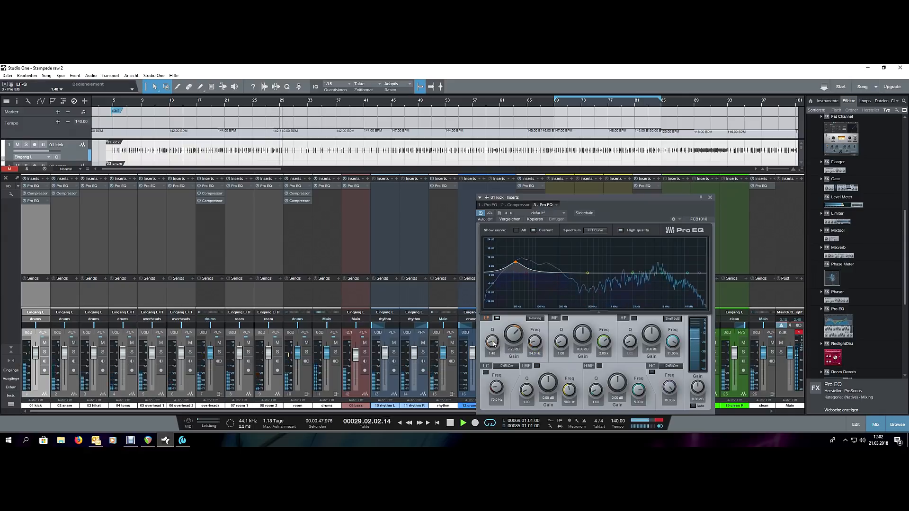
click(710, 198)
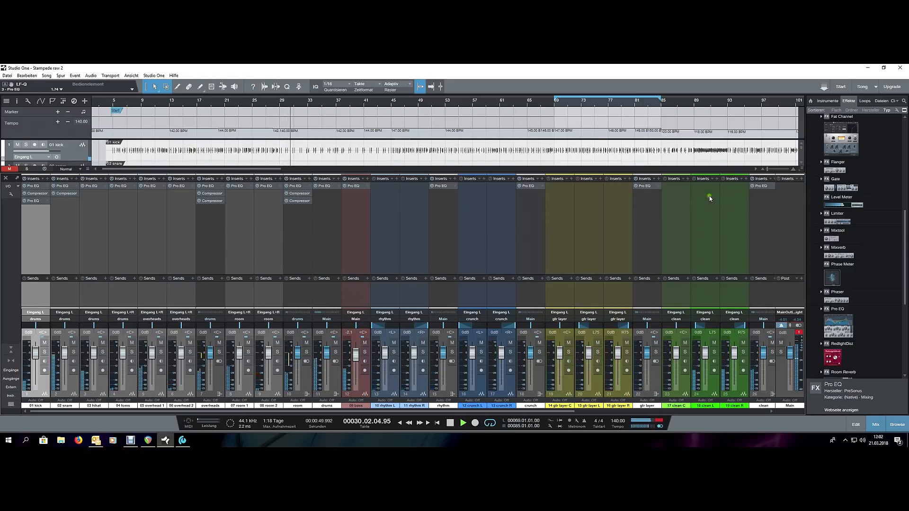
click(37, 193)
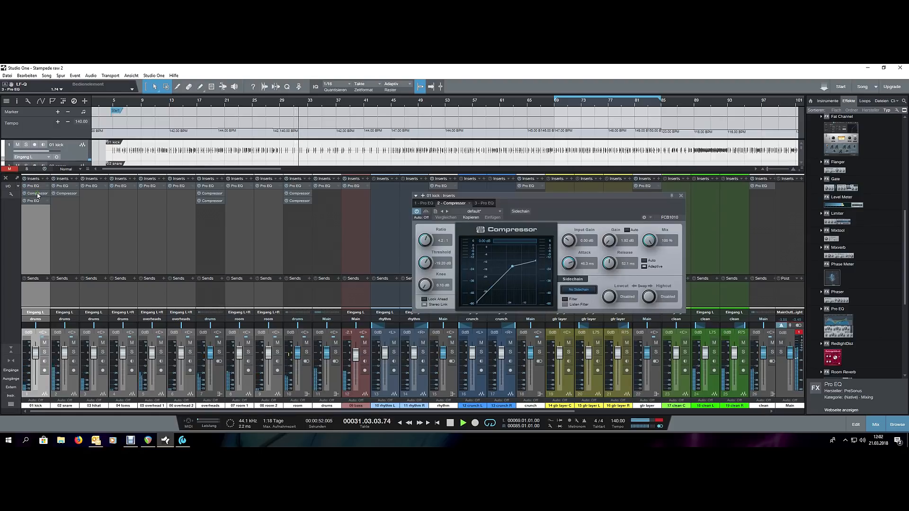
drag(424, 259, 424, 264)
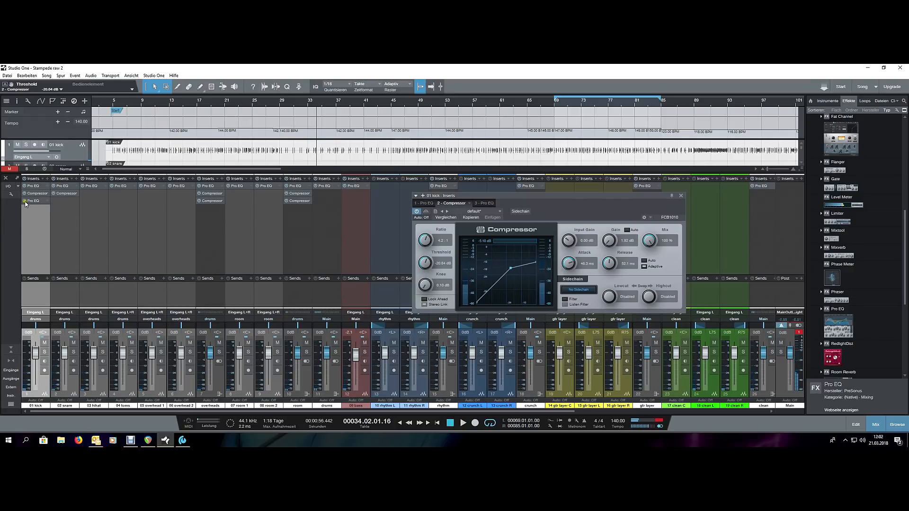
Step: Compare the kick's first Pro EQ with its LF band on and off during playback from bar 21, leave the band off and close it
click(37, 186)
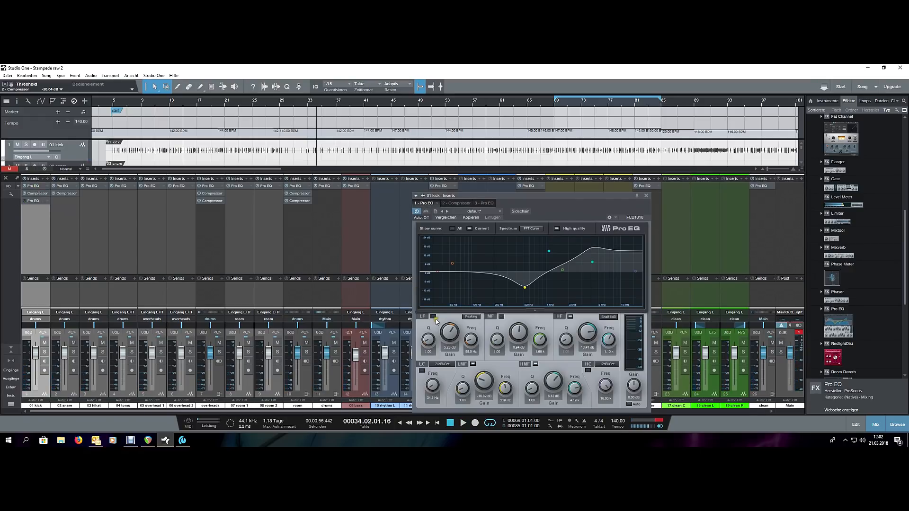
key(space)
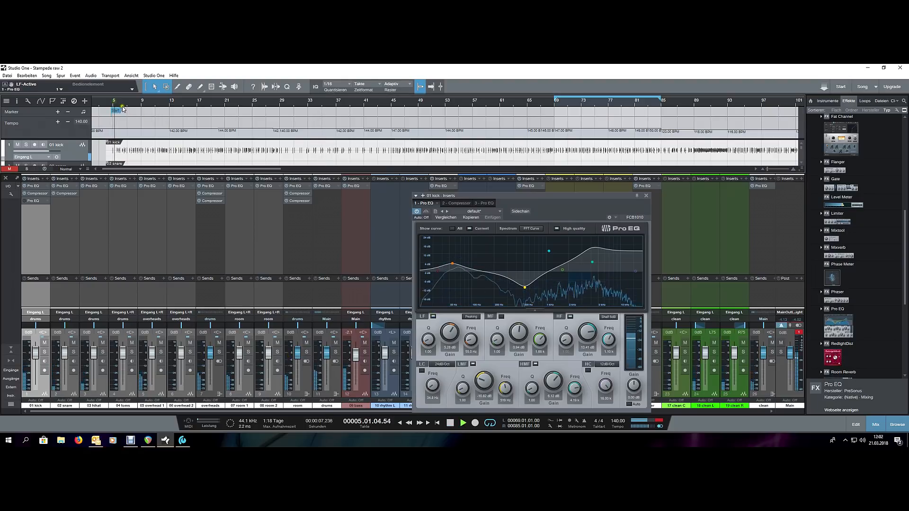
click(227, 103)
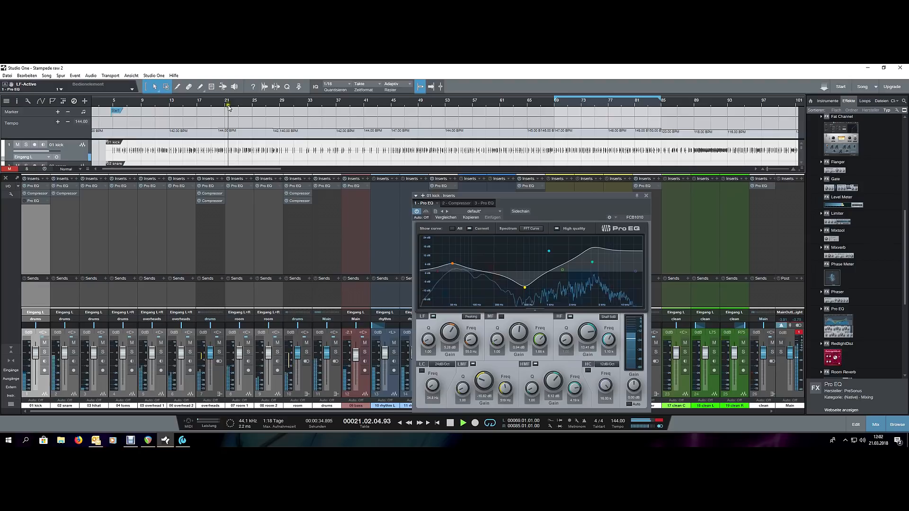
scroll(449, 333, up, 2)
click(433, 317)
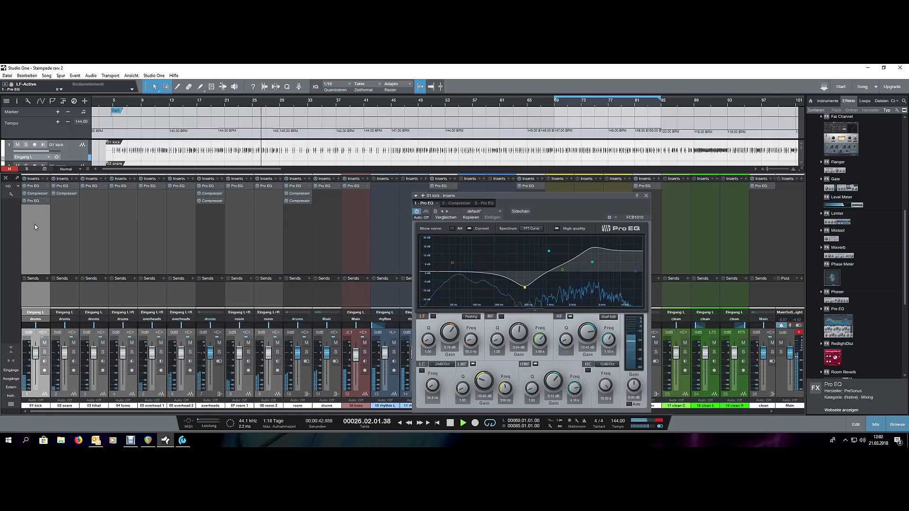
key(space)
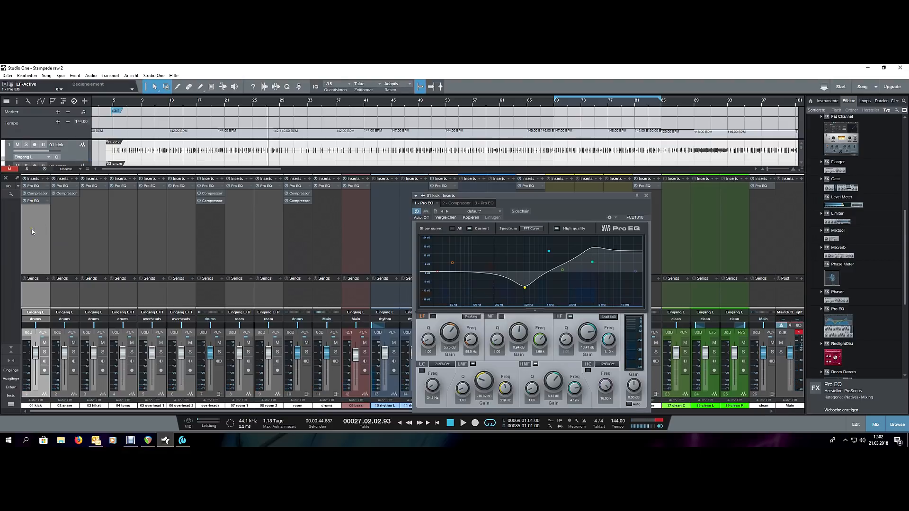
click(646, 196)
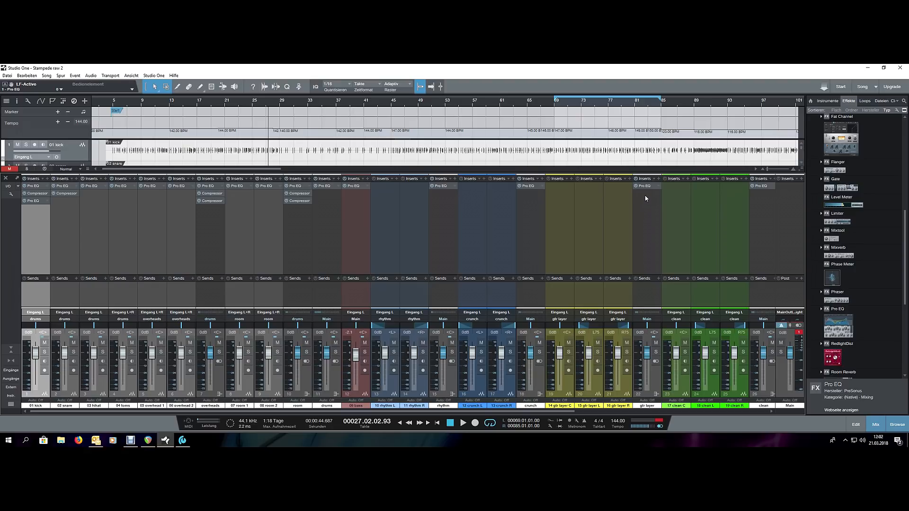
Step: Play the song from about bar 13, turn off the LF band in the bass's Pro EQ and close it
click(360, 238)
key(space)
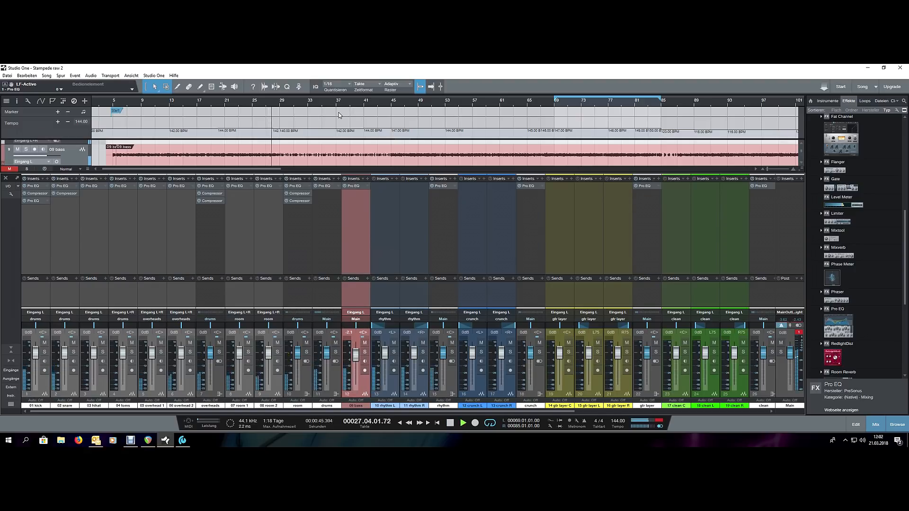
click(169, 101)
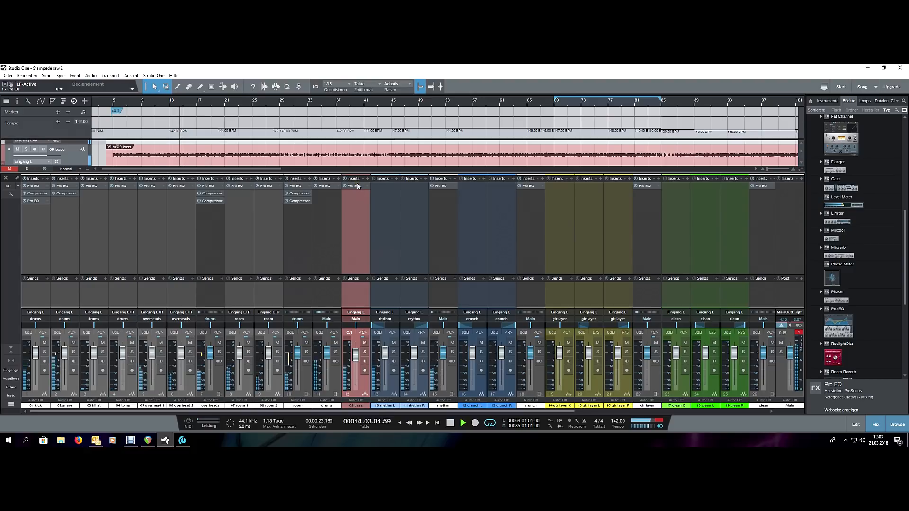
click(34, 201)
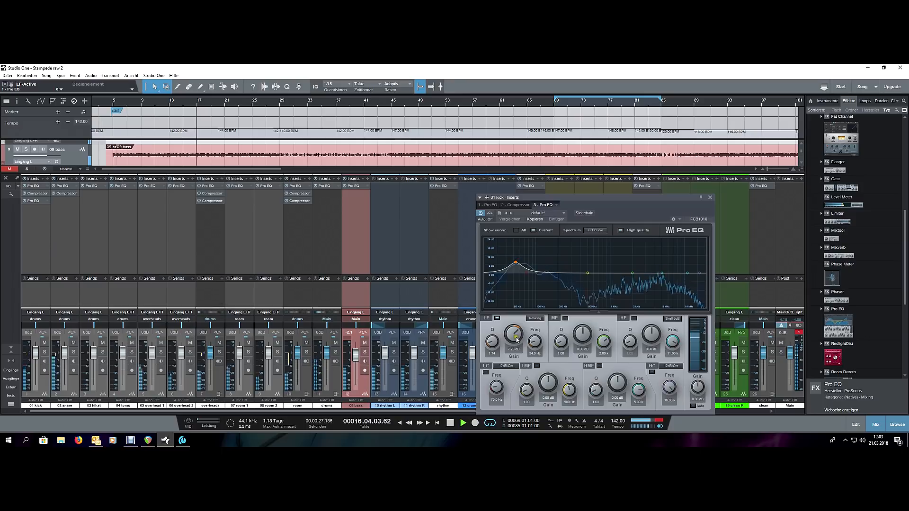
click(357, 186)
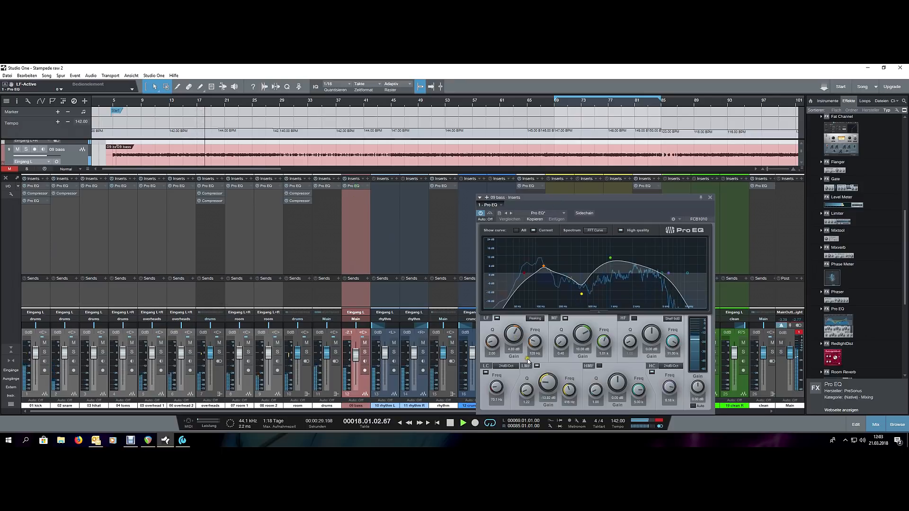
click(497, 318)
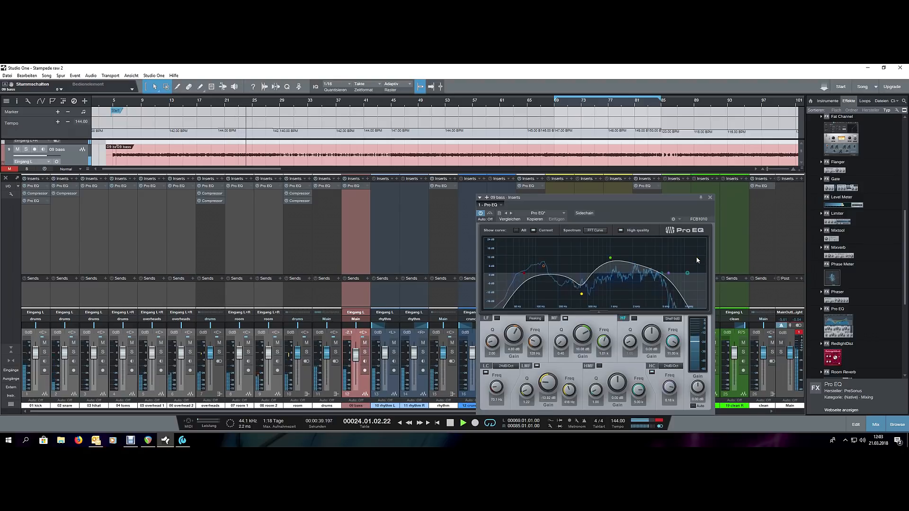
key(space)
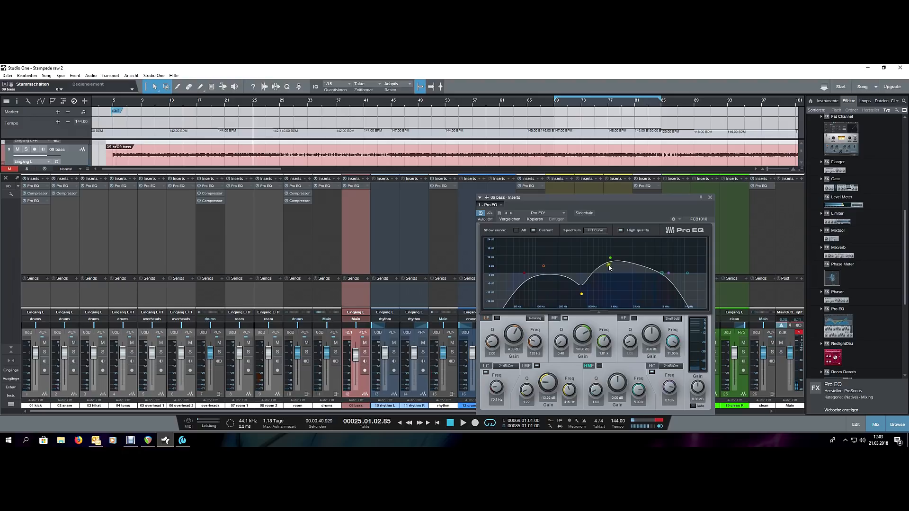
click(711, 198)
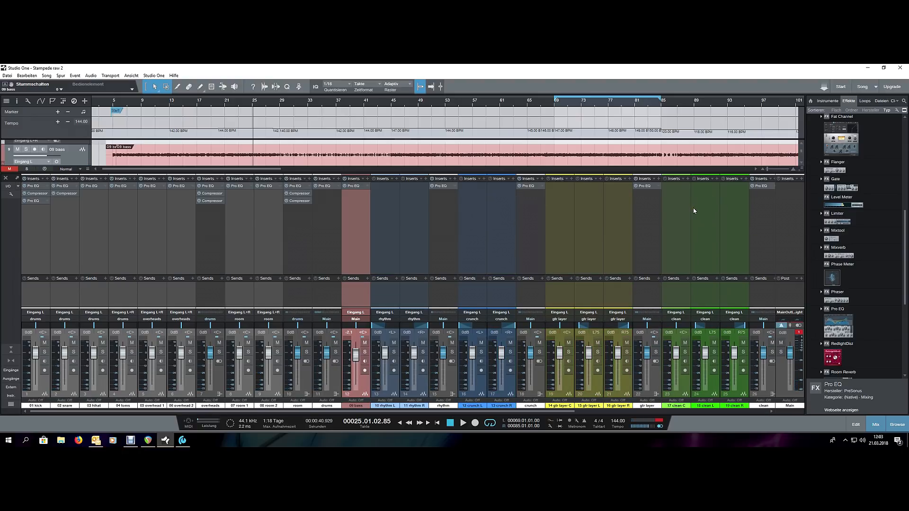
Step: Lower the clean guitar bus's fader to about -2 dB during playback
key(space)
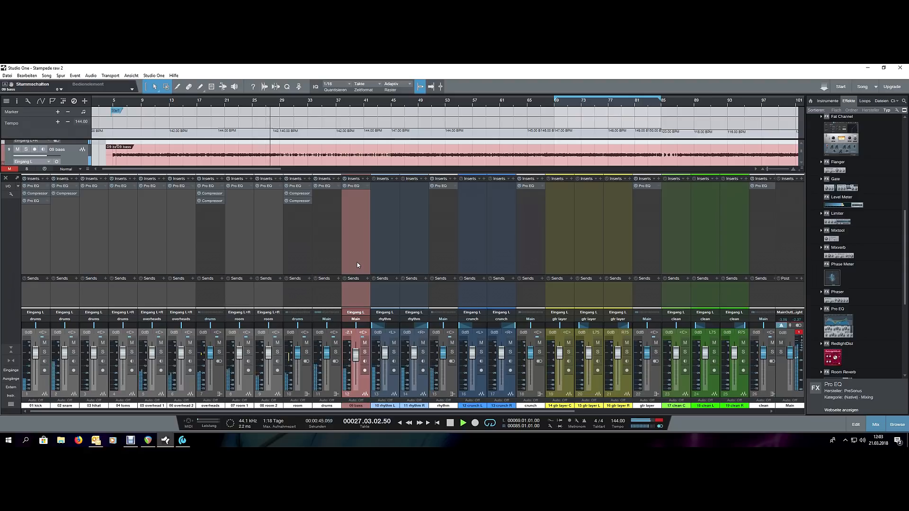
drag(399, 415, 587, 413)
click(520, 377)
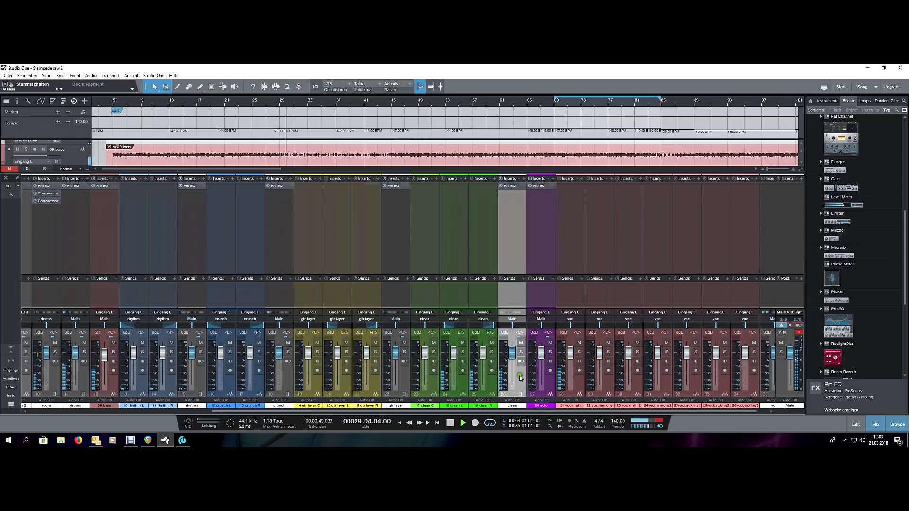
drag(512, 354, 512, 356)
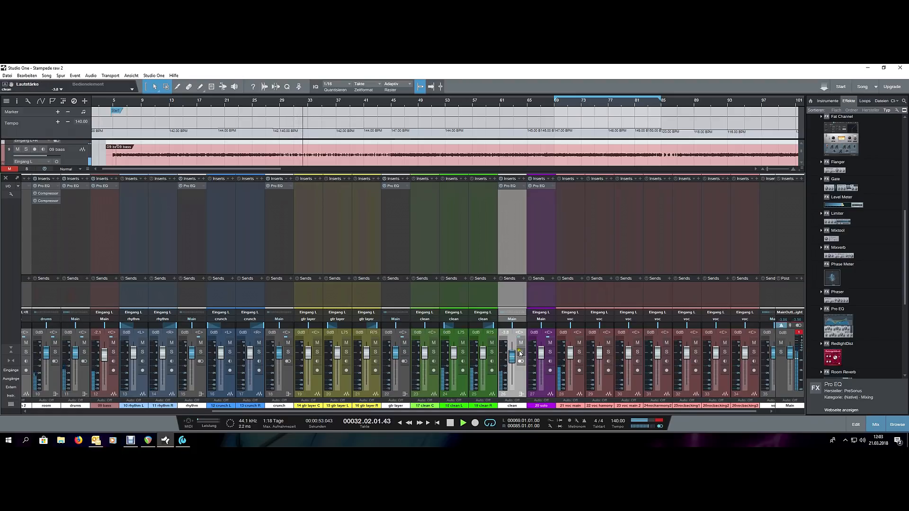
Step: Enable the low cut in the clean bus's Pro EQ and set it to 129 Hz while the bus is soloed
click(510, 186)
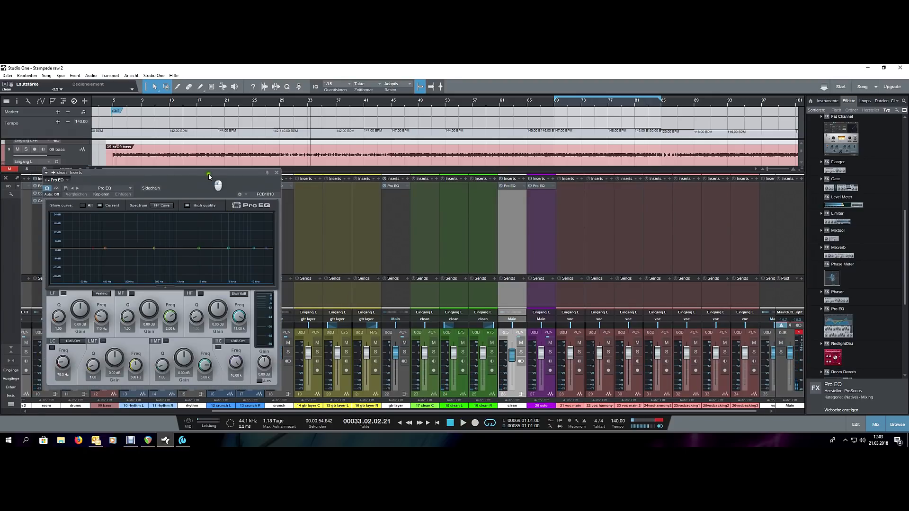
drag(208, 177, 340, 179)
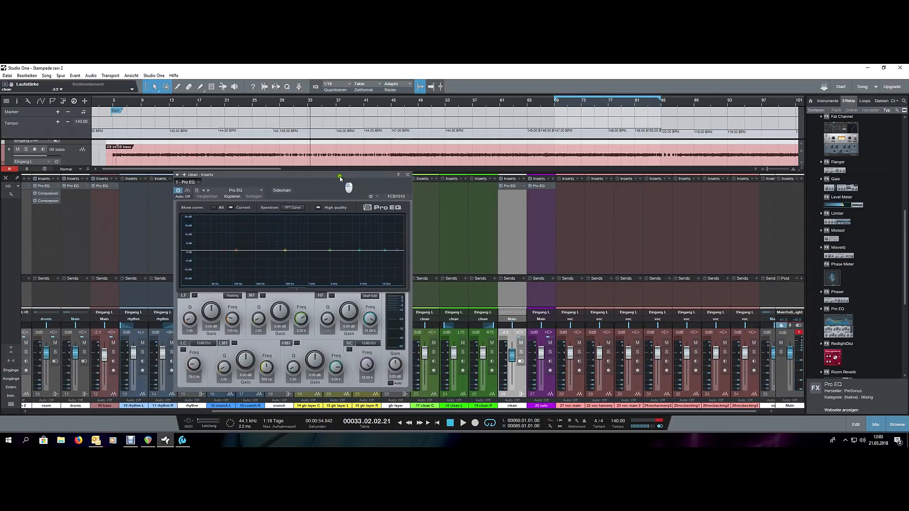
click(183, 350)
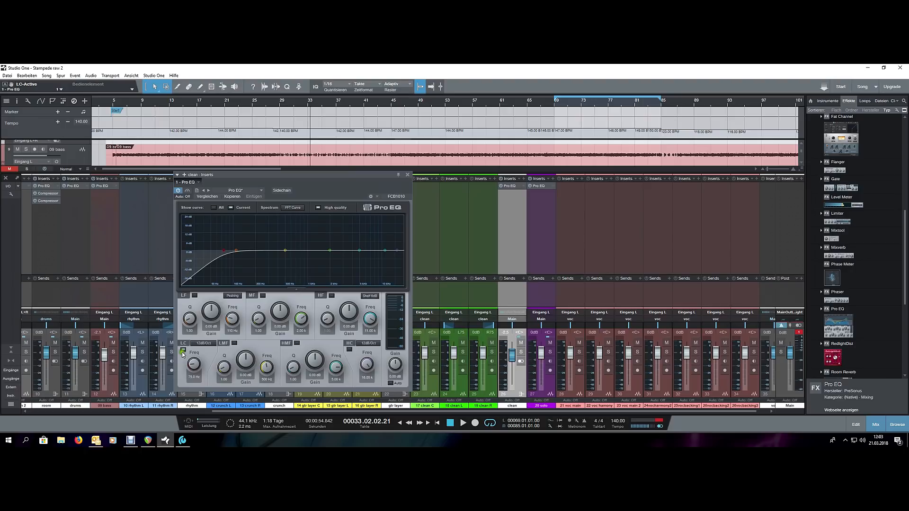
click(521, 352)
key(space)
drag(193, 371, 194, 363)
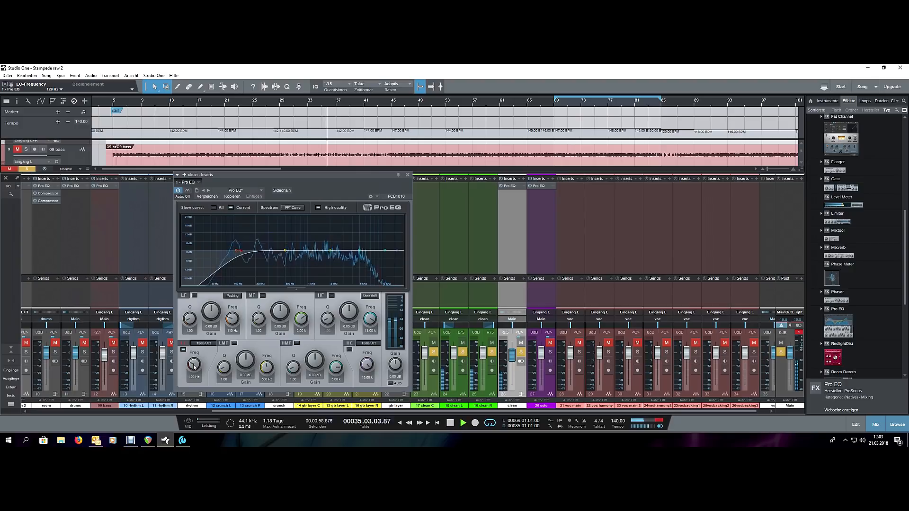
click(521, 353)
click(407, 175)
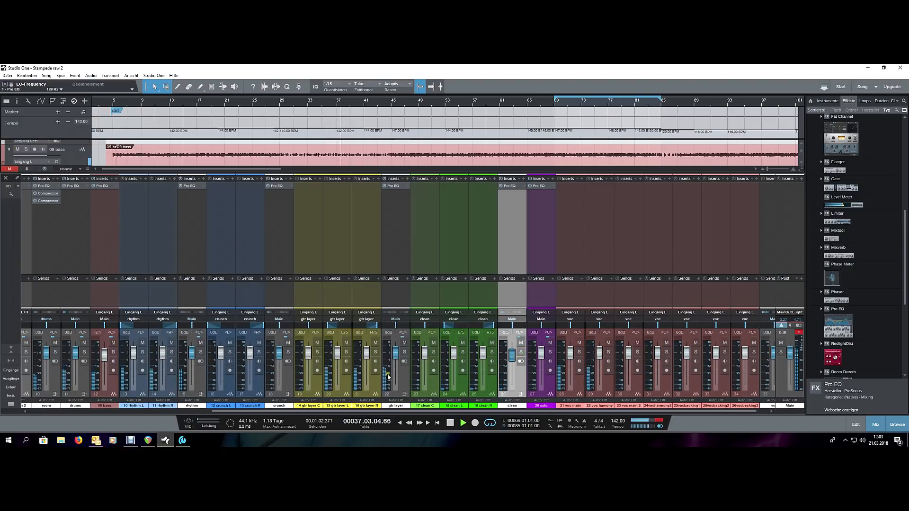
Step: Set the loop range from bar 37 to bar 45 over the first gtr layer section and return to the mixer
drag(402, 415, 413, 415)
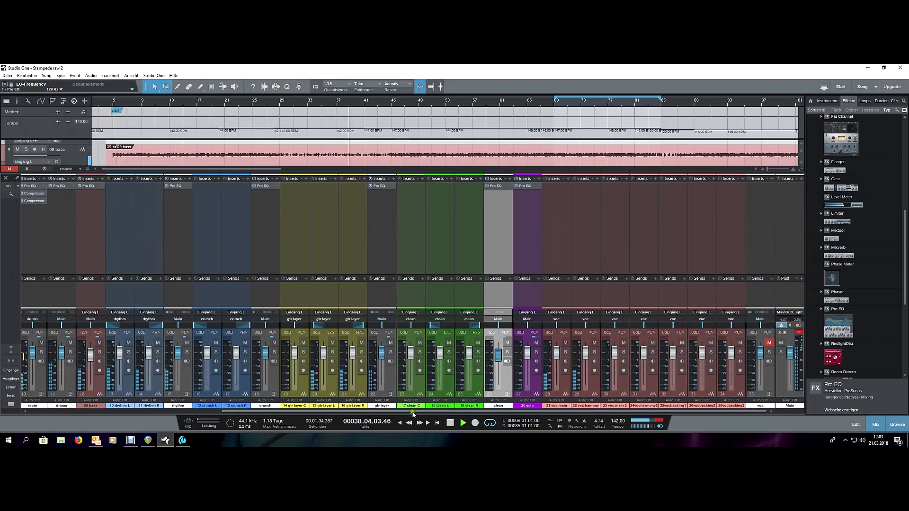
key(F3)
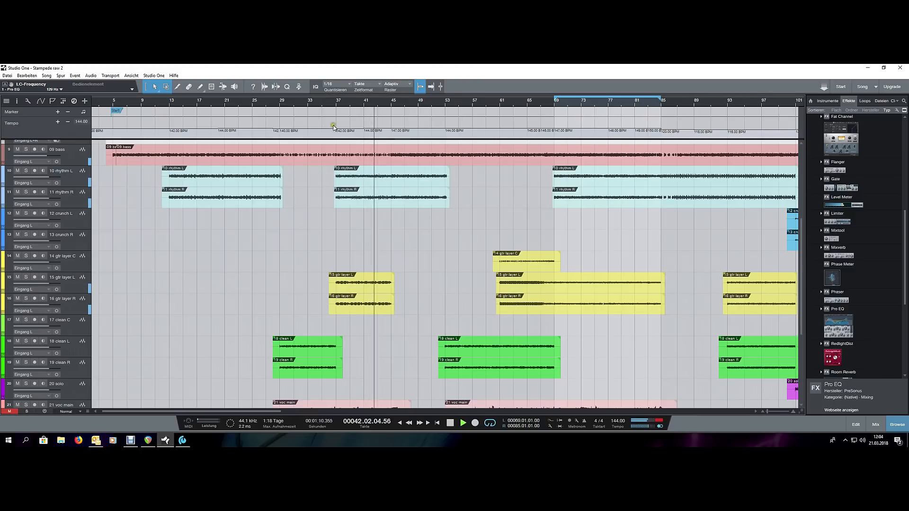
click(337, 103)
click(390, 103)
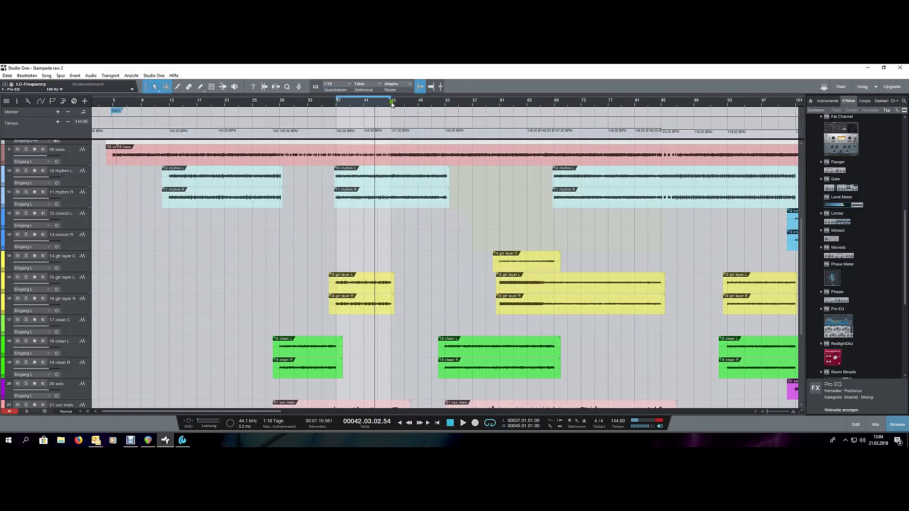
key(F3)
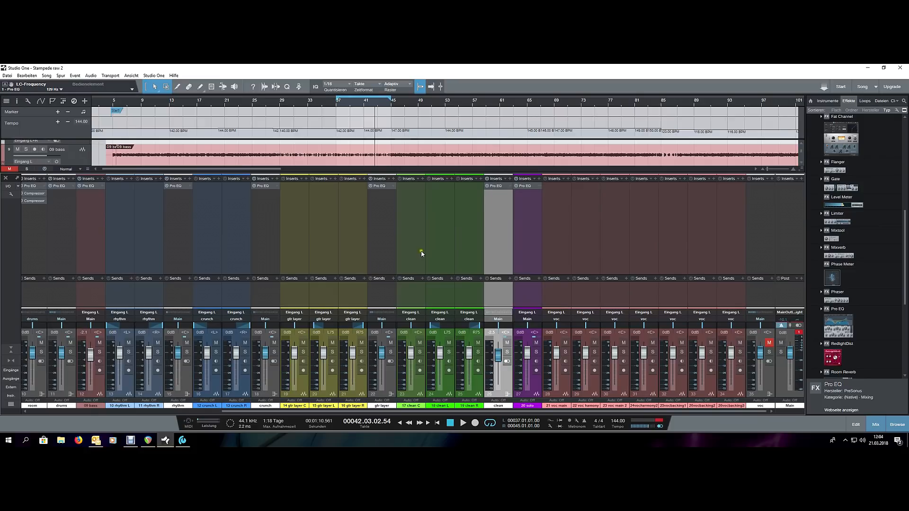
Step: Solo the gtr layer bus, start playback and open the bus's Pro EQ
click(382, 396)
click(391, 352)
key(space)
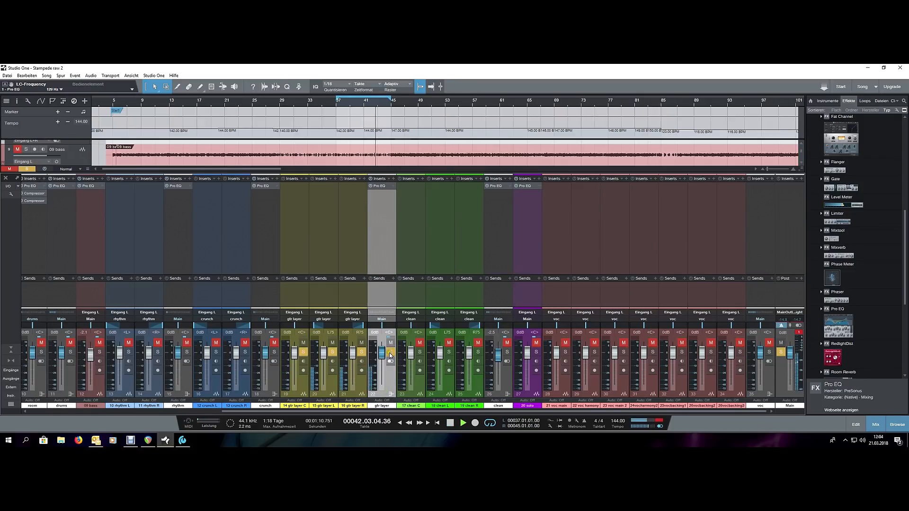
click(388, 186)
drag(234, 172, 497, 208)
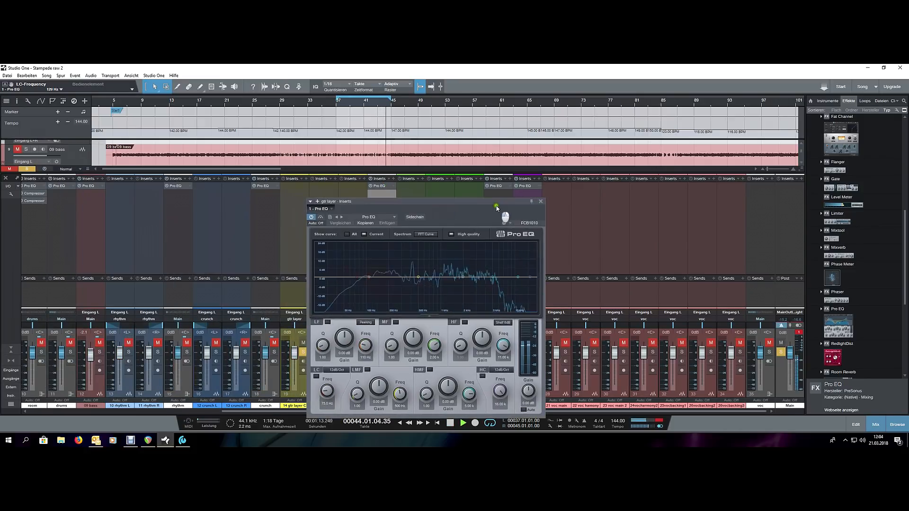
Step: Add a low cut near 190 Hz and a high cut above 9 kHz to the gtr layer bus, and try an HMF dip near 4.2 kHz
drag(362, 278, 389, 280)
drag(446, 201, 432, 184)
drag(510, 261, 473, 266)
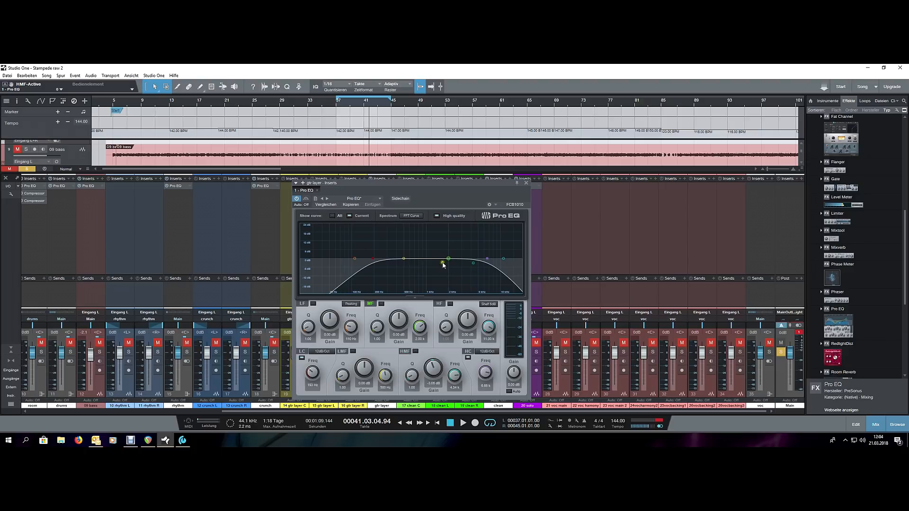
key(KP_0)
key(space)
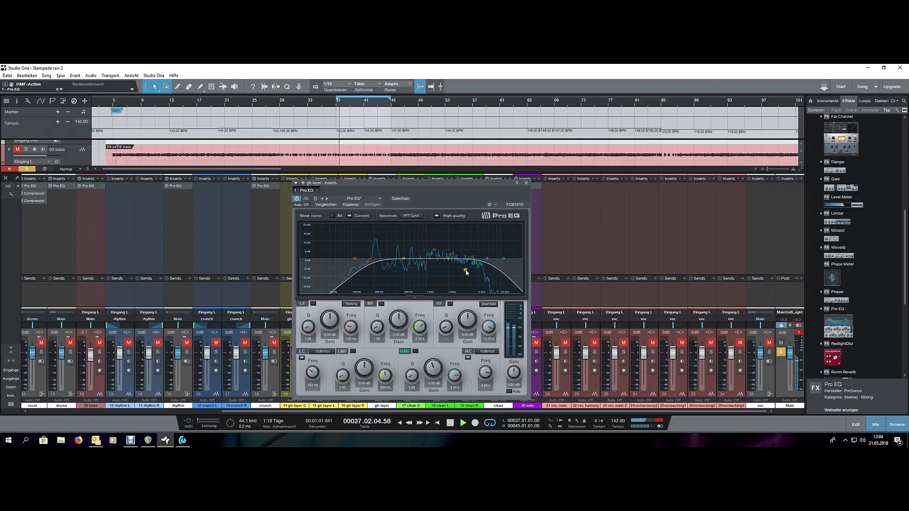
Step: Dip the gtr layer bus EQ's HMF band about 4.5 dB near 3.8 kHz and its LMF band about 4.7 dB near 407 Hz
mouse_move(467, 266)
mouse_down()
mouse_move(469, 249)
mouse_move(470, 261)
mouse_up()
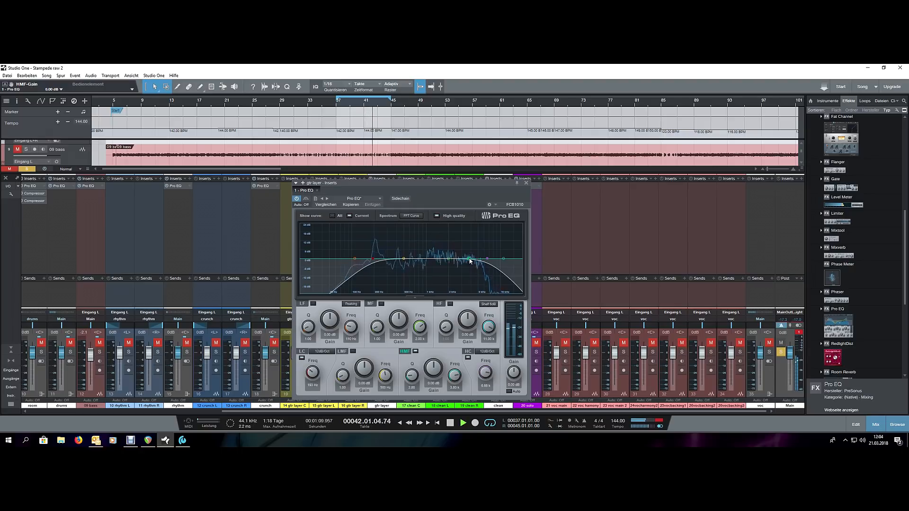
drag(470, 261, 482, 269)
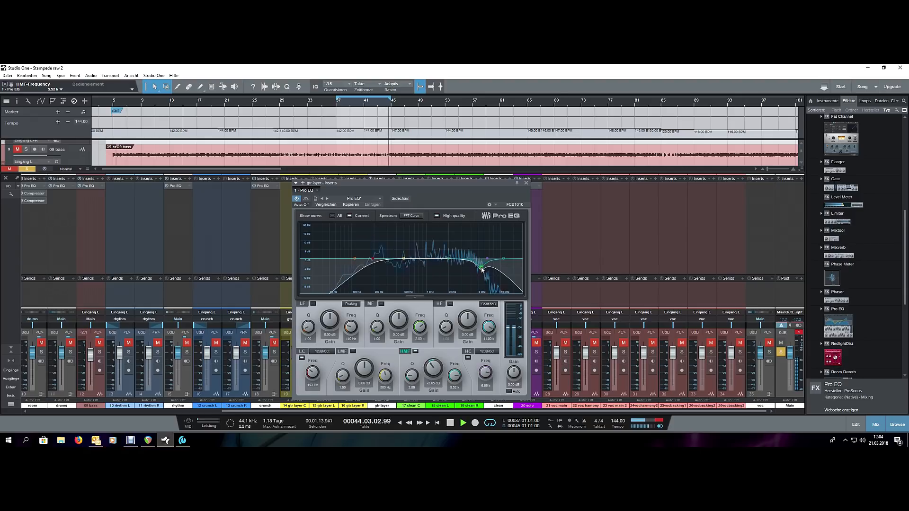
click(416, 351)
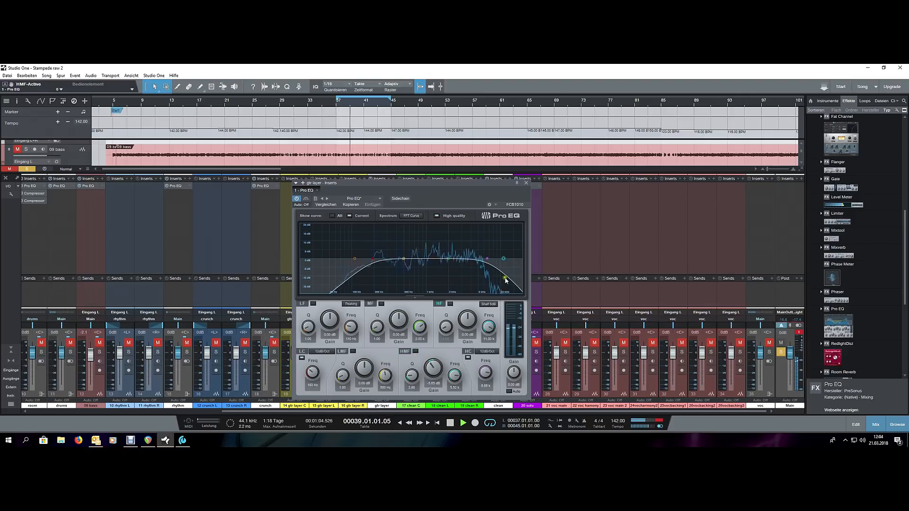
drag(477, 269, 471, 268)
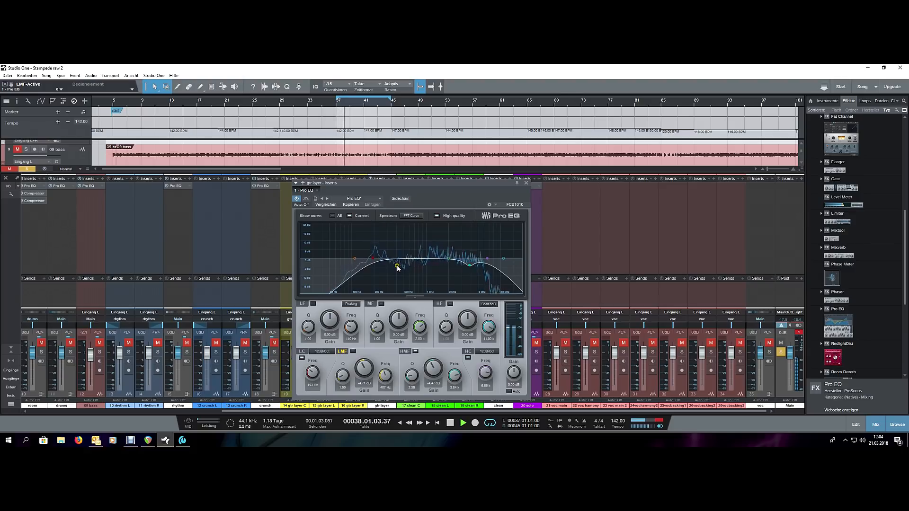
Step: Set the gtr layer bus's low cut to 204 Hz, close the Pro EQ and unsolo the bus
drag(373, 260, 375, 261)
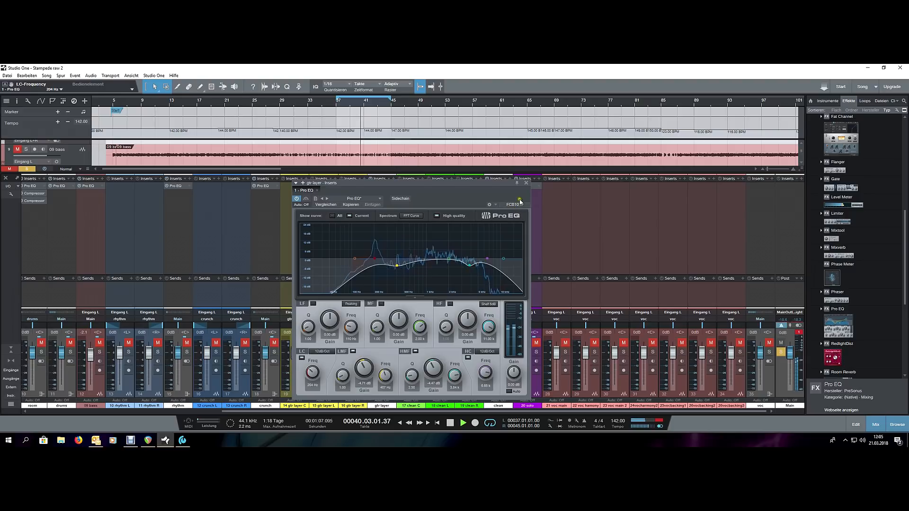
click(526, 183)
click(399, 349)
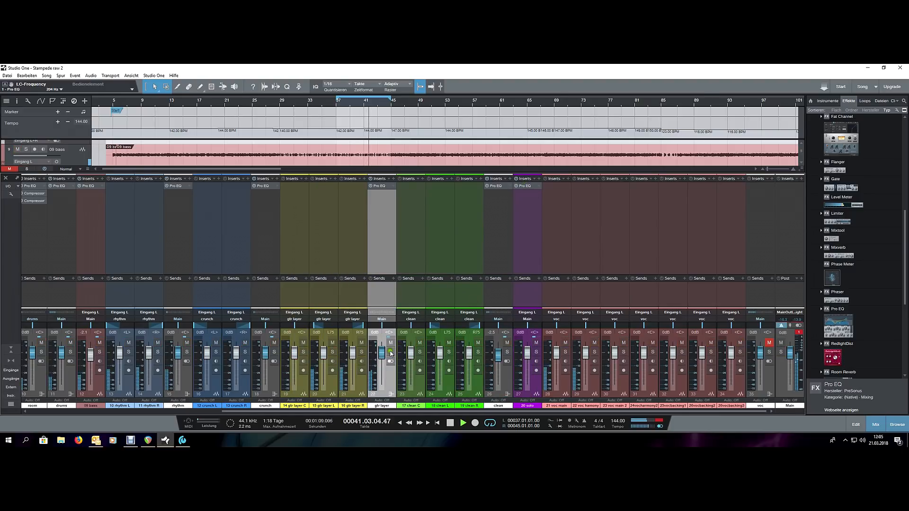
Step: Listen to the full mix from around bar 37 and at further sections up to about bar 68 in the arrangement
click(337, 139)
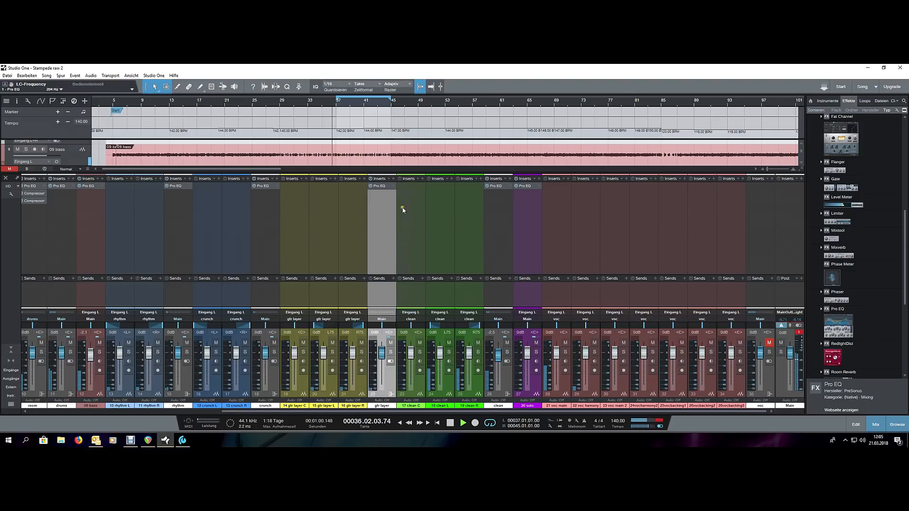
key(F3)
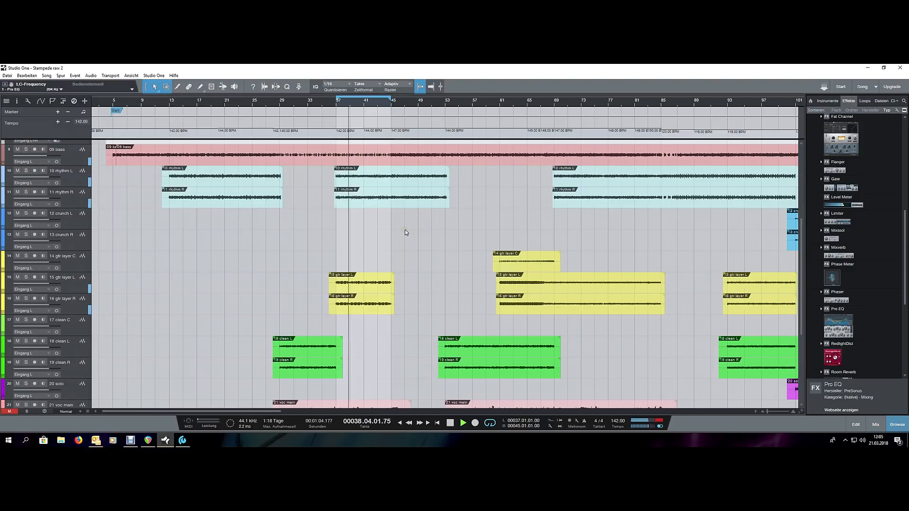
click(437, 101)
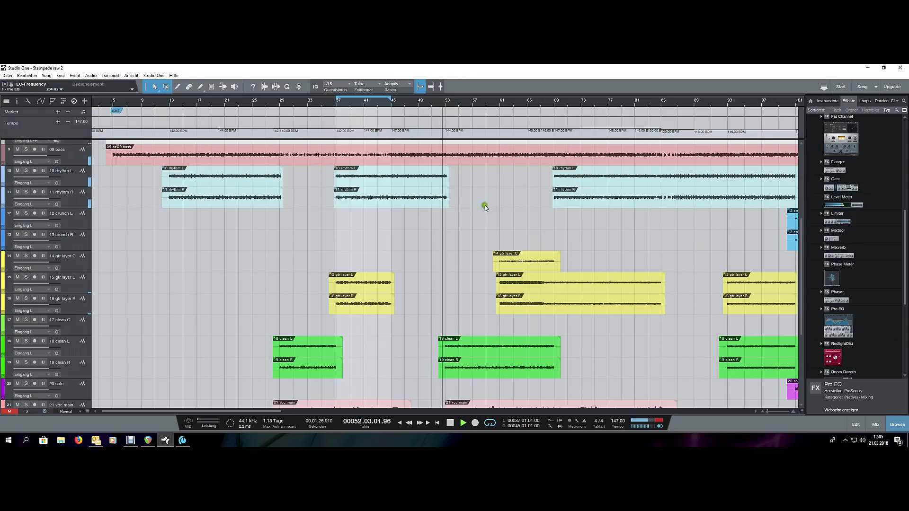
click(526, 100)
click(548, 101)
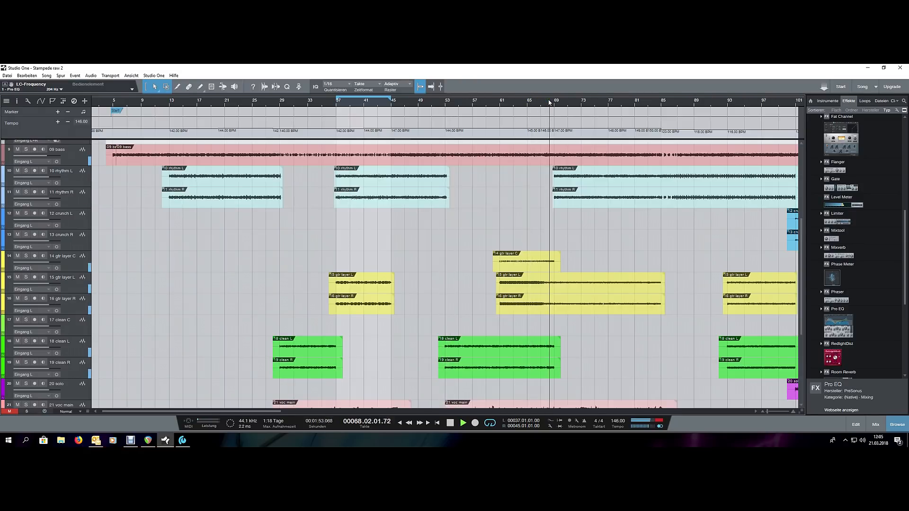
key(w)
key(w)
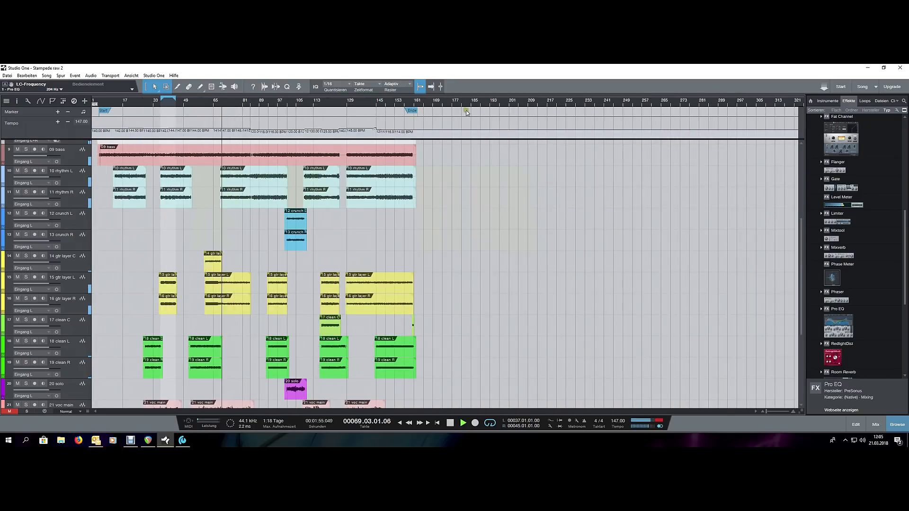
key(e)
key(e)
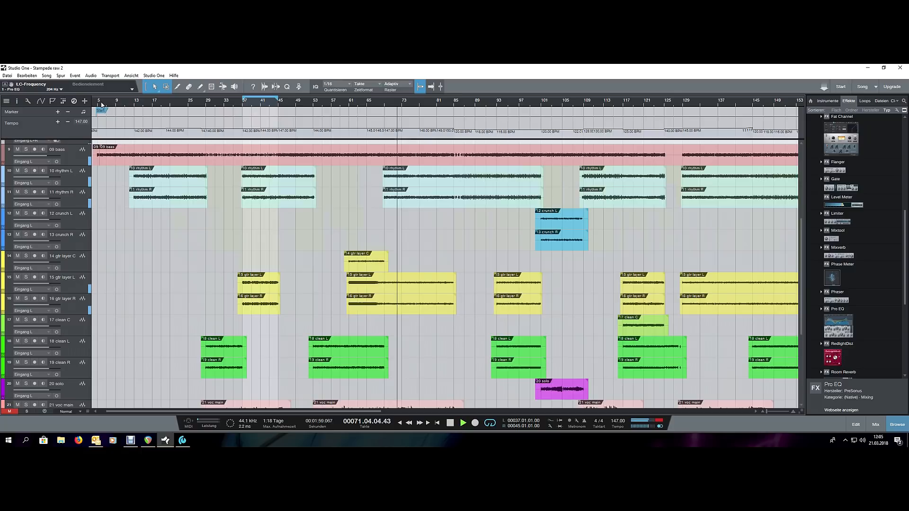
Step: Raise the rhythm bus volume slightly and unmute the voc bus while the mix plays, and stop playback
key(F3)
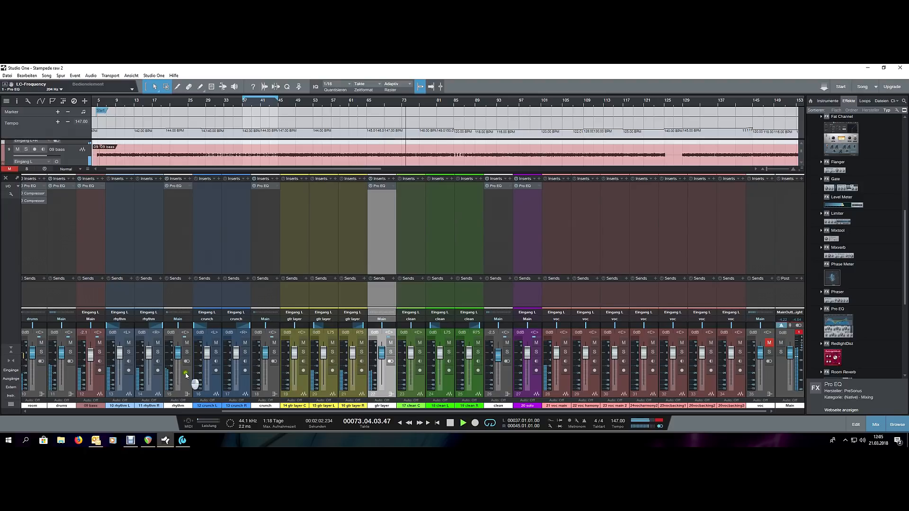
drag(179, 357, 179, 354)
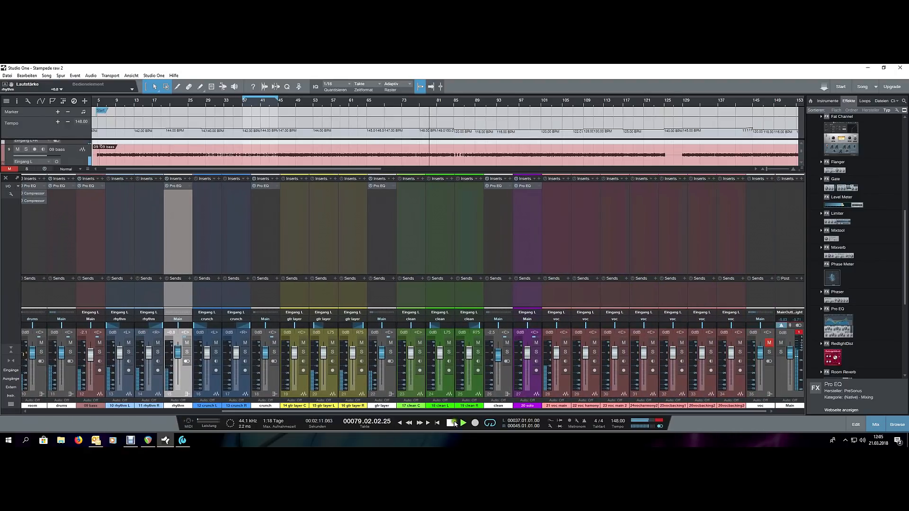
click(769, 343)
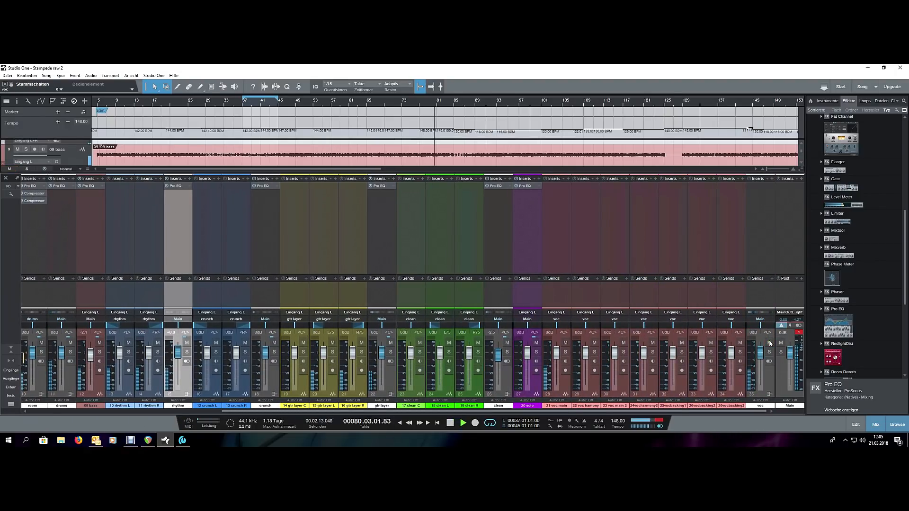
click(567, 390)
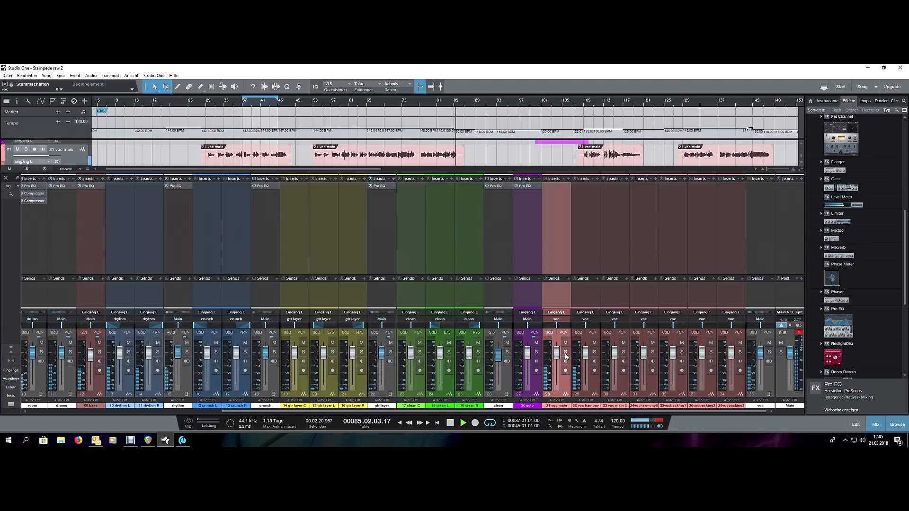
key(w)
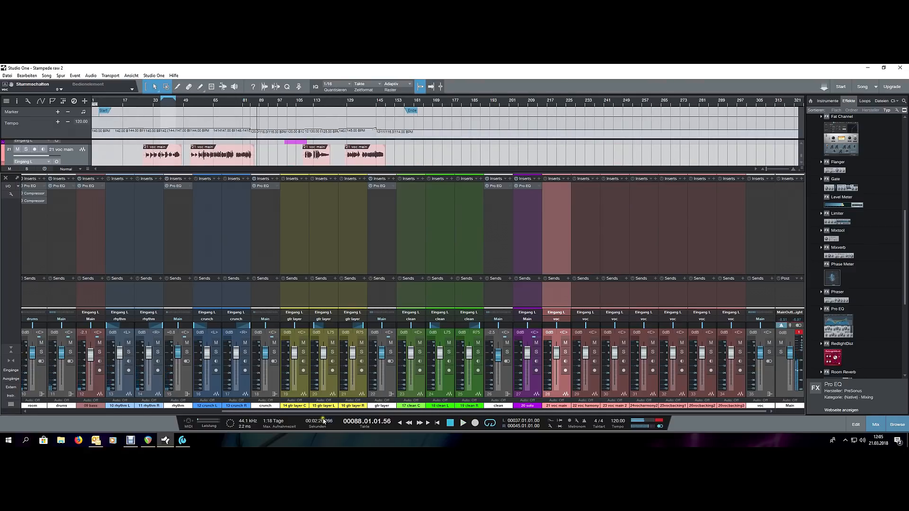
Step: Open the first Pro EQ on the 01 kick channel to review its curve, and close it
click(132, 415)
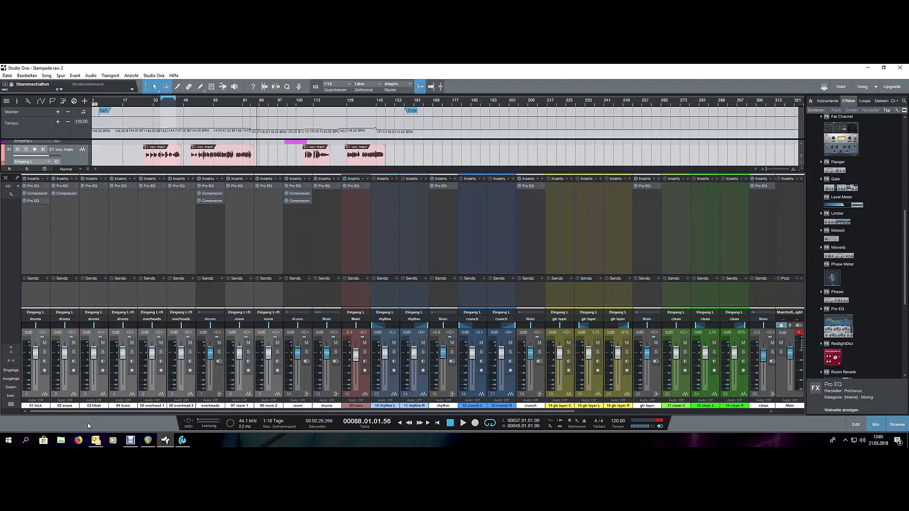
click(34, 186)
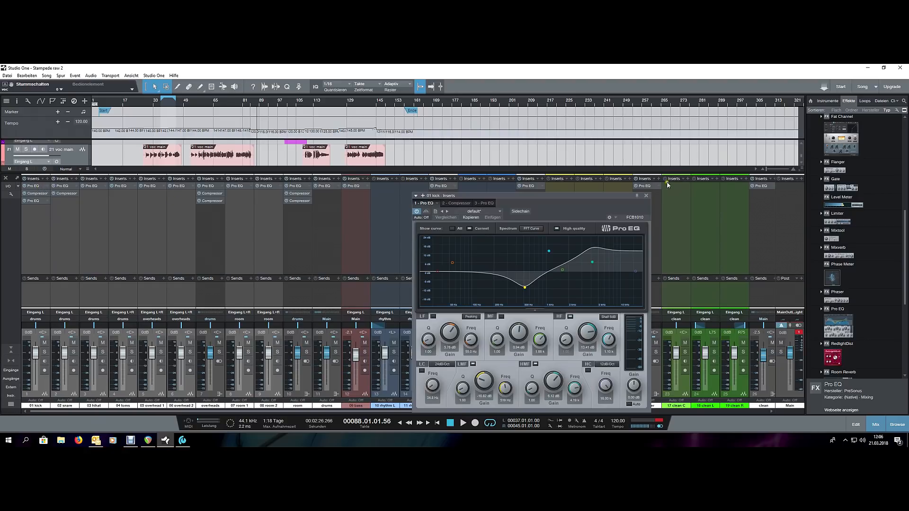
click(645, 196)
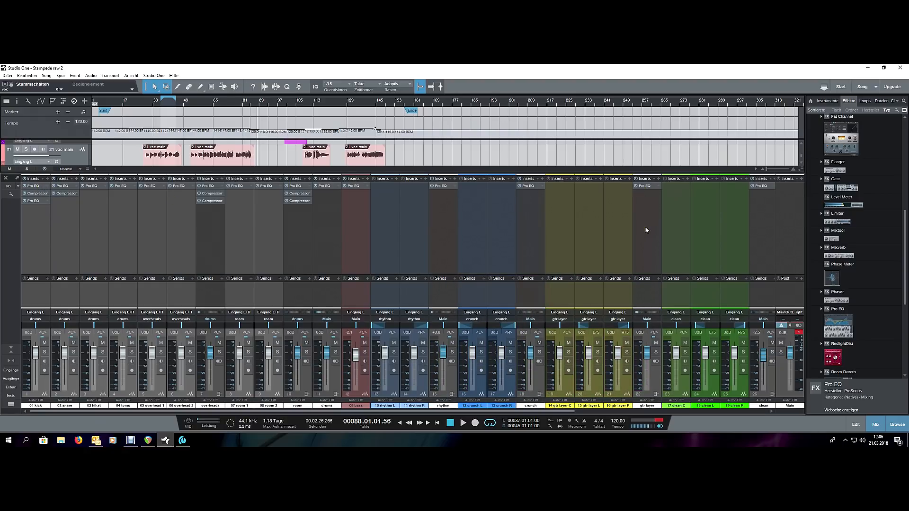
Step: Examine the whole song arrangement from the drum tracks through the guitars down to the vocal tracks
key(F3)
scroll(517, 276, up, 10)
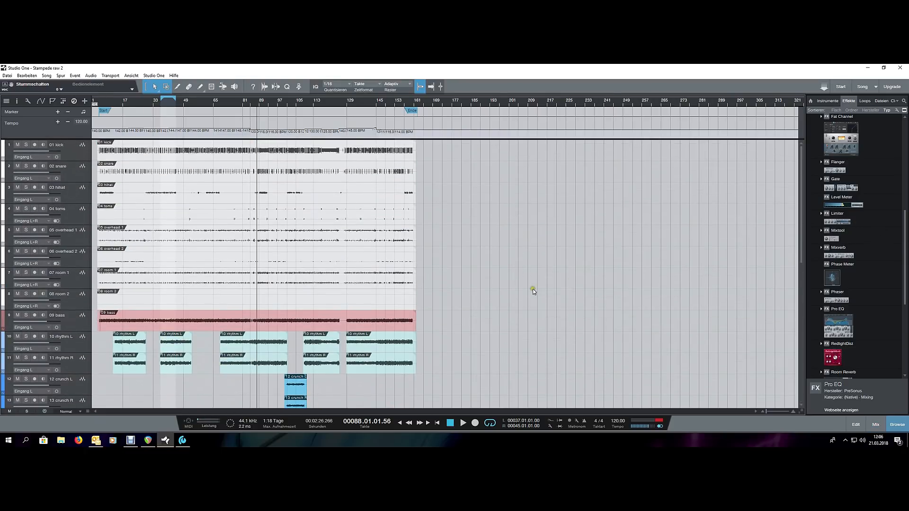
scroll(96, 102, up, 4)
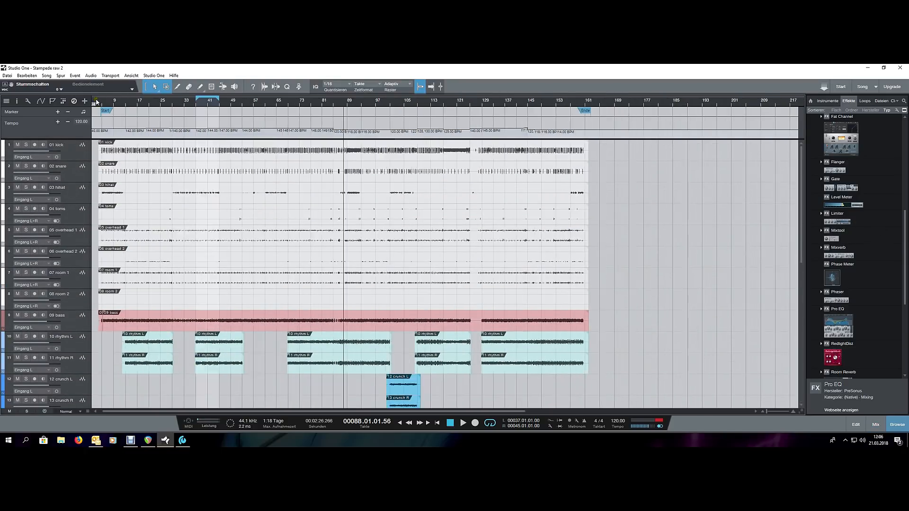
scroll(97, 101, down, 2)
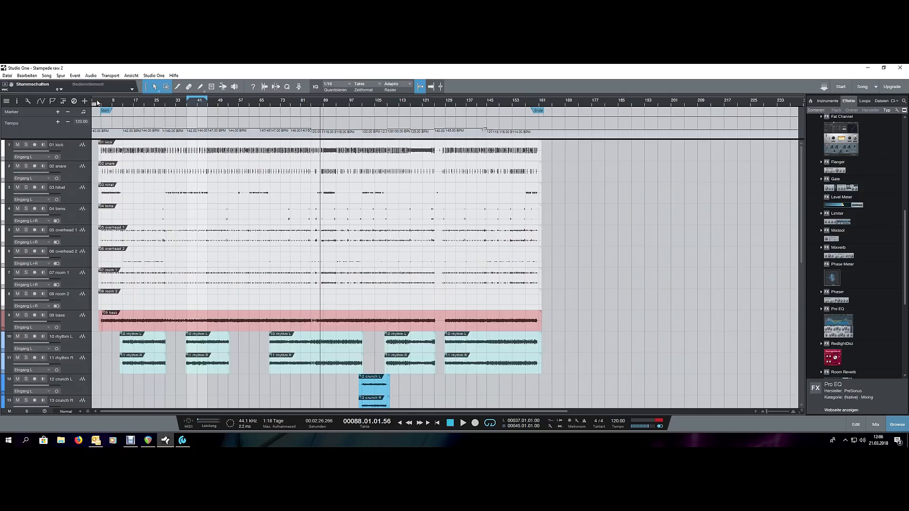
scroll(97, 102, up, 1)
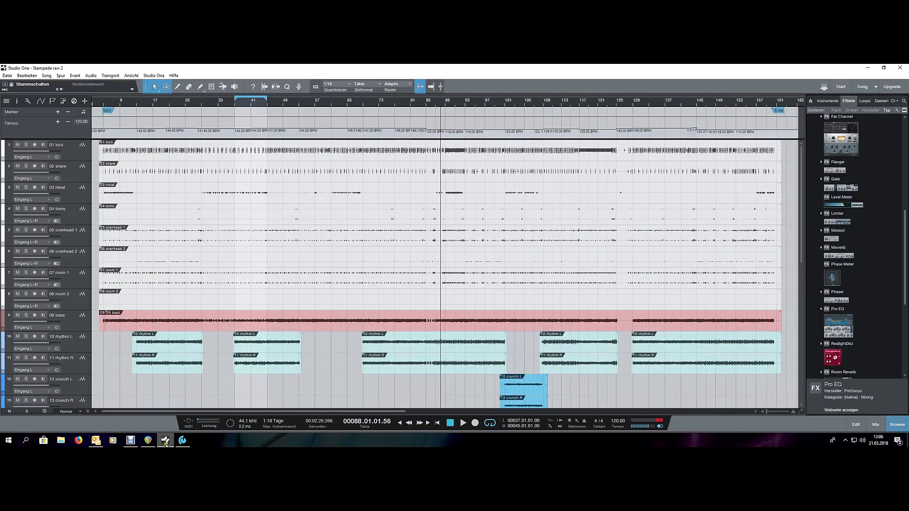
scroll(206, 396, down, 8)
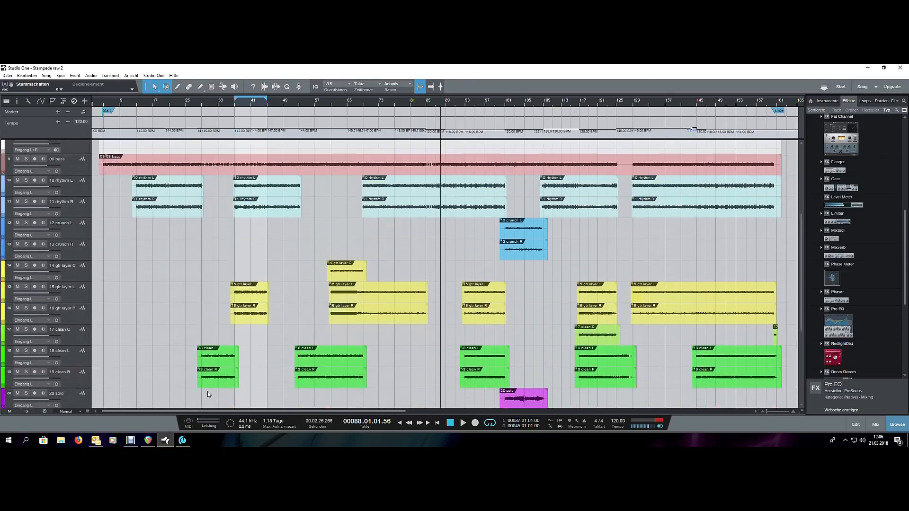
scroll(208, 394, up, 8)
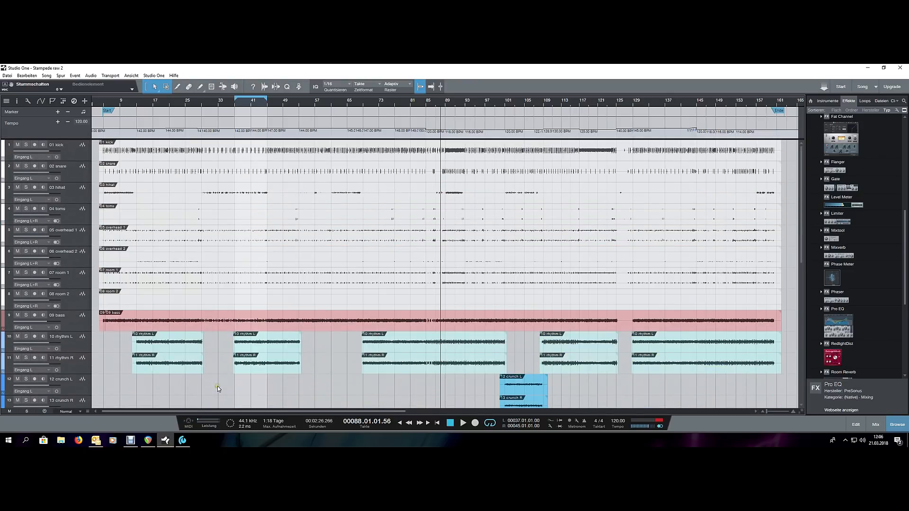
scroll(156, 308, down, 15)
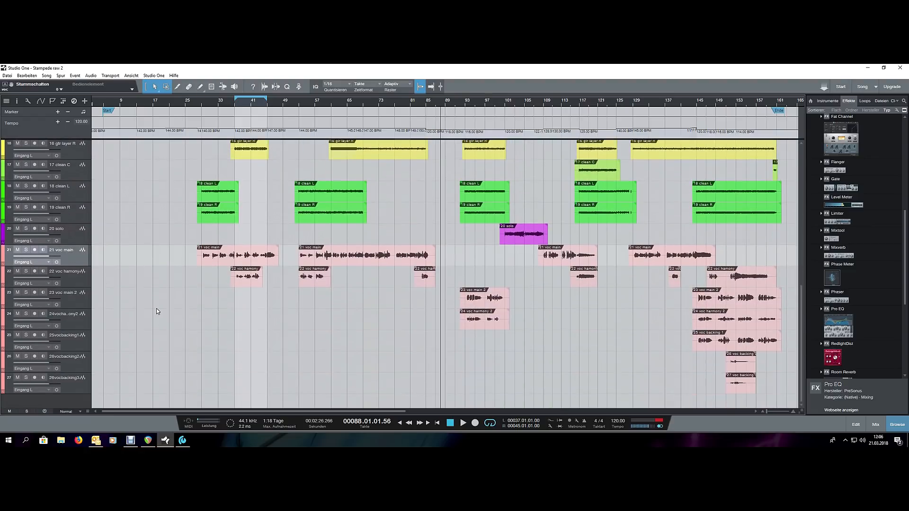
scroll(171, 318, up, 11)
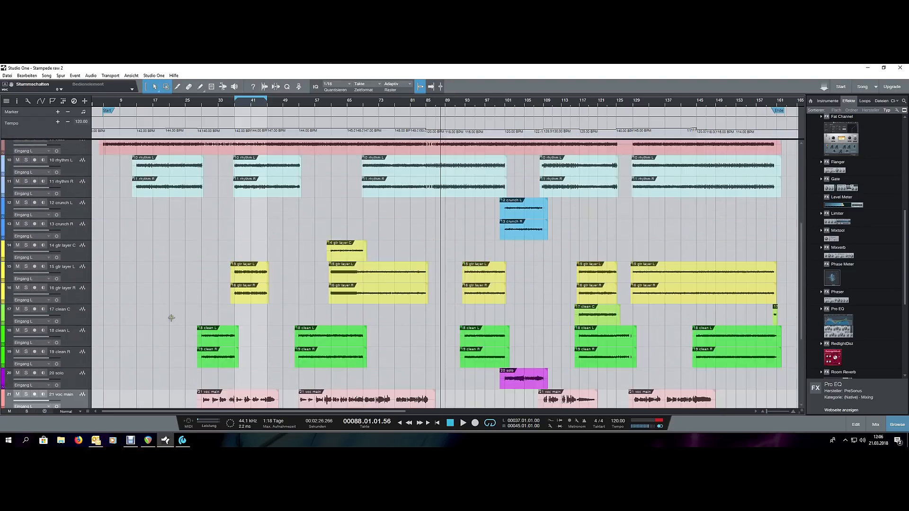